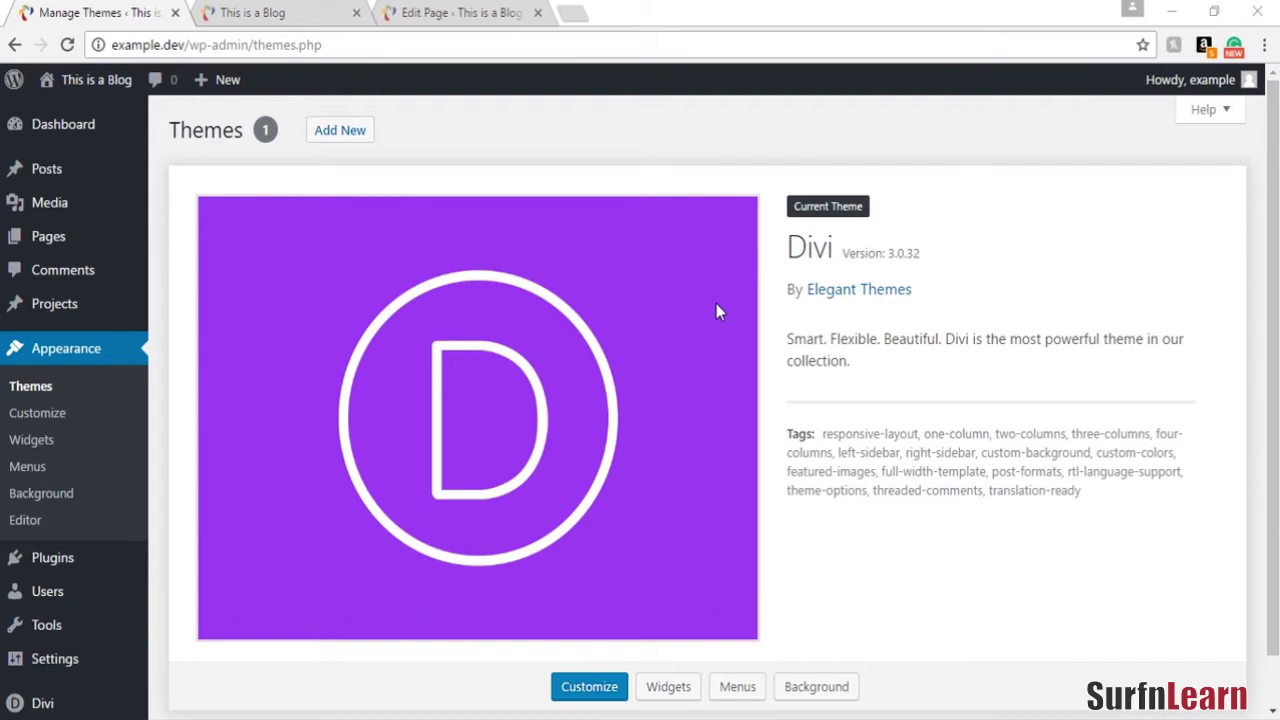
Examine the Creative Agency page's front end and the sections, rows and modules that make it up in the Divi Builder
click(336, 8)
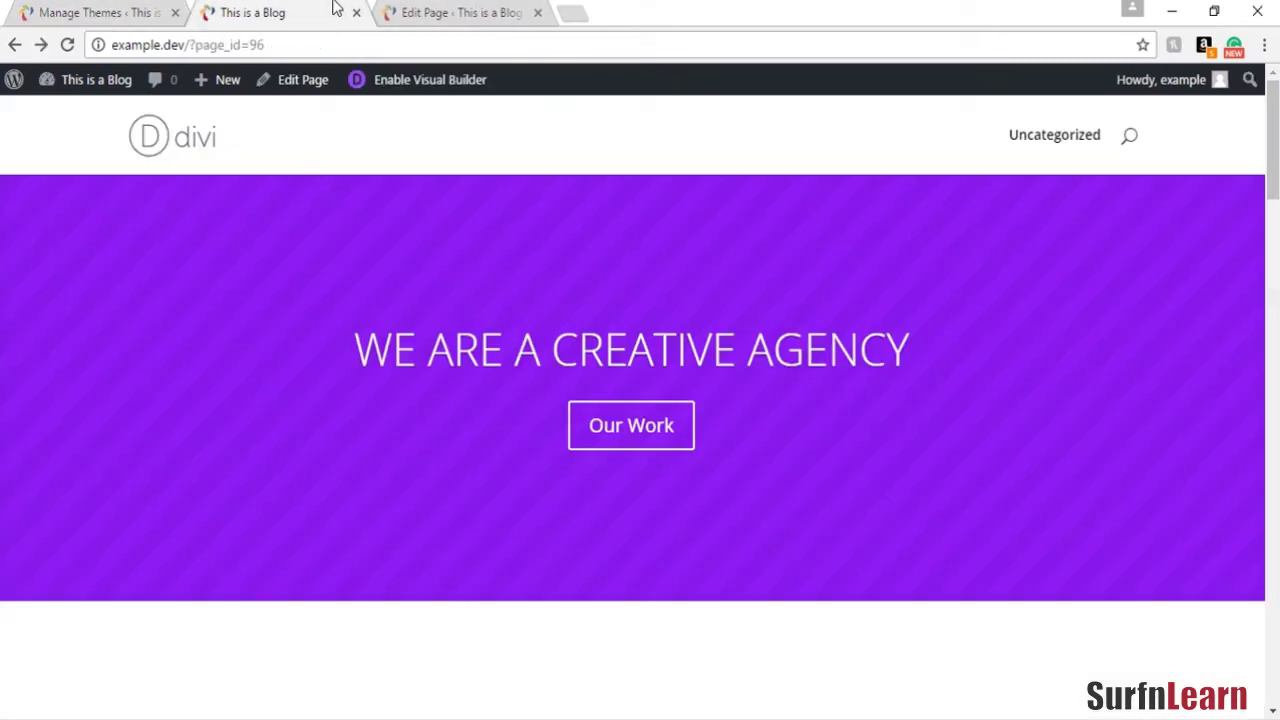
click(425, 8)
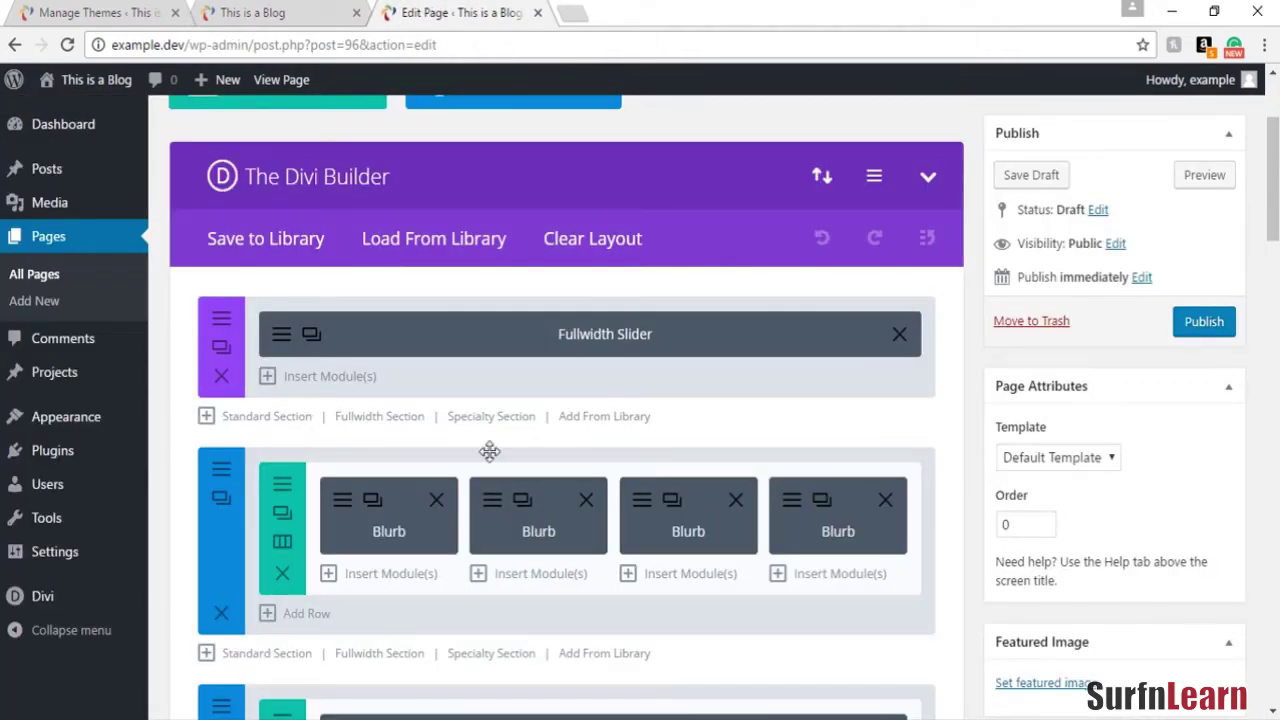
scroll(491, 438, down, 7)
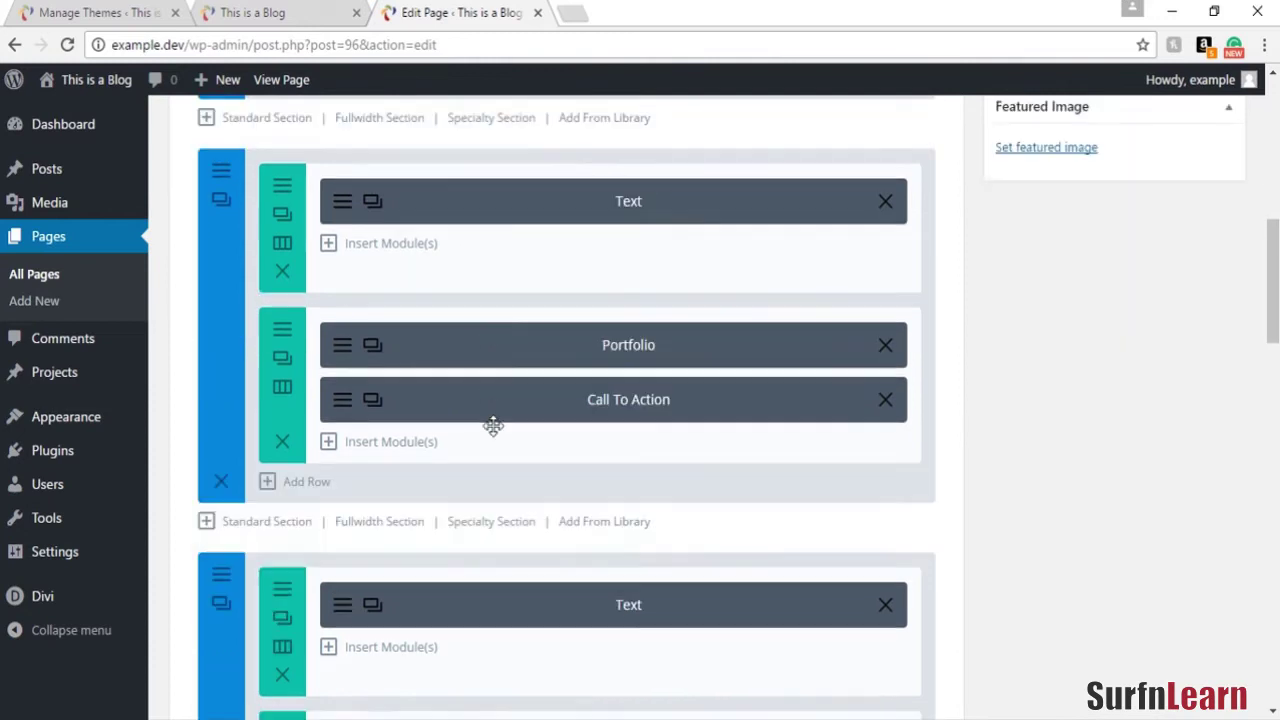
scroll(493, 427, down, 10)
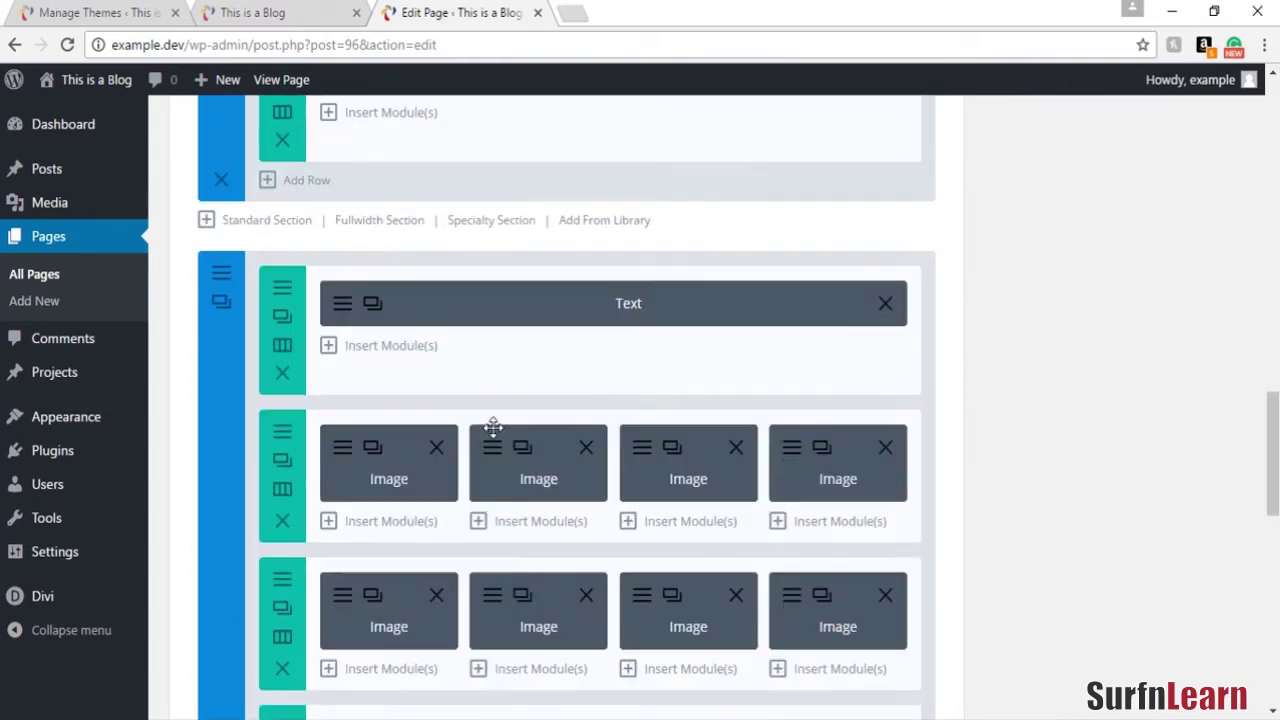
scroll(493, 427, down, 4)
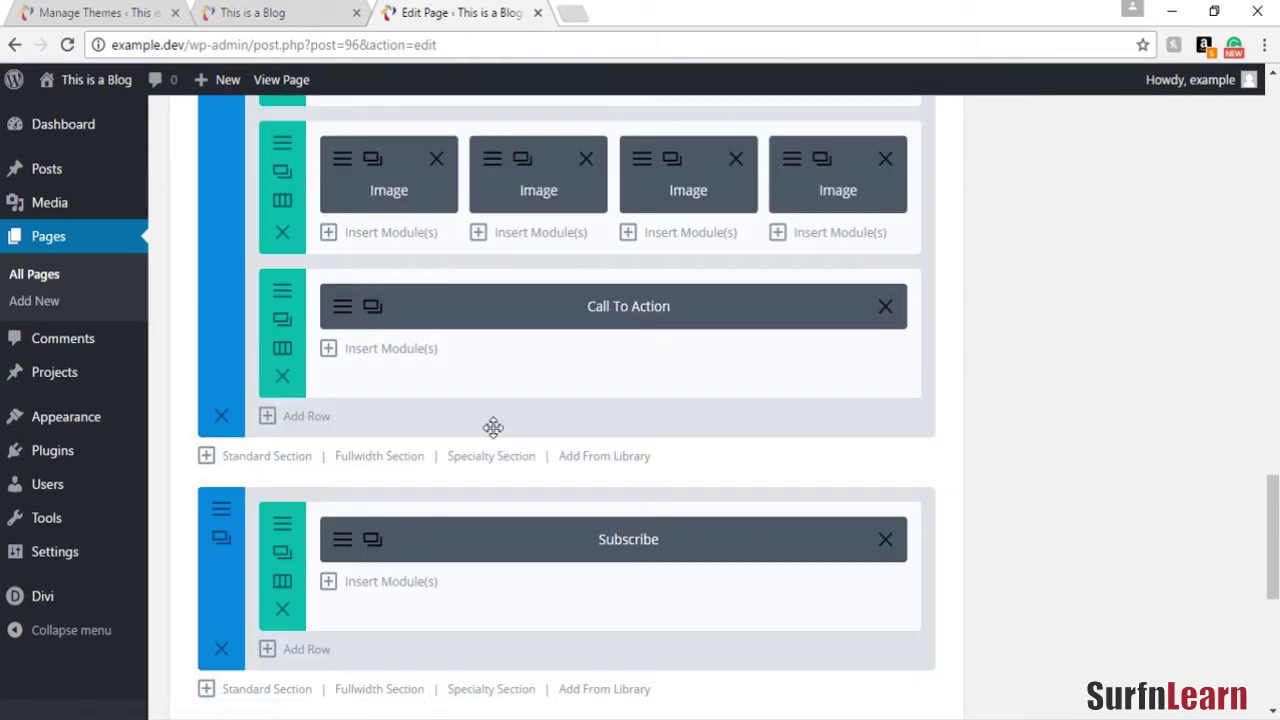
scroll(491, 423, up, 12)
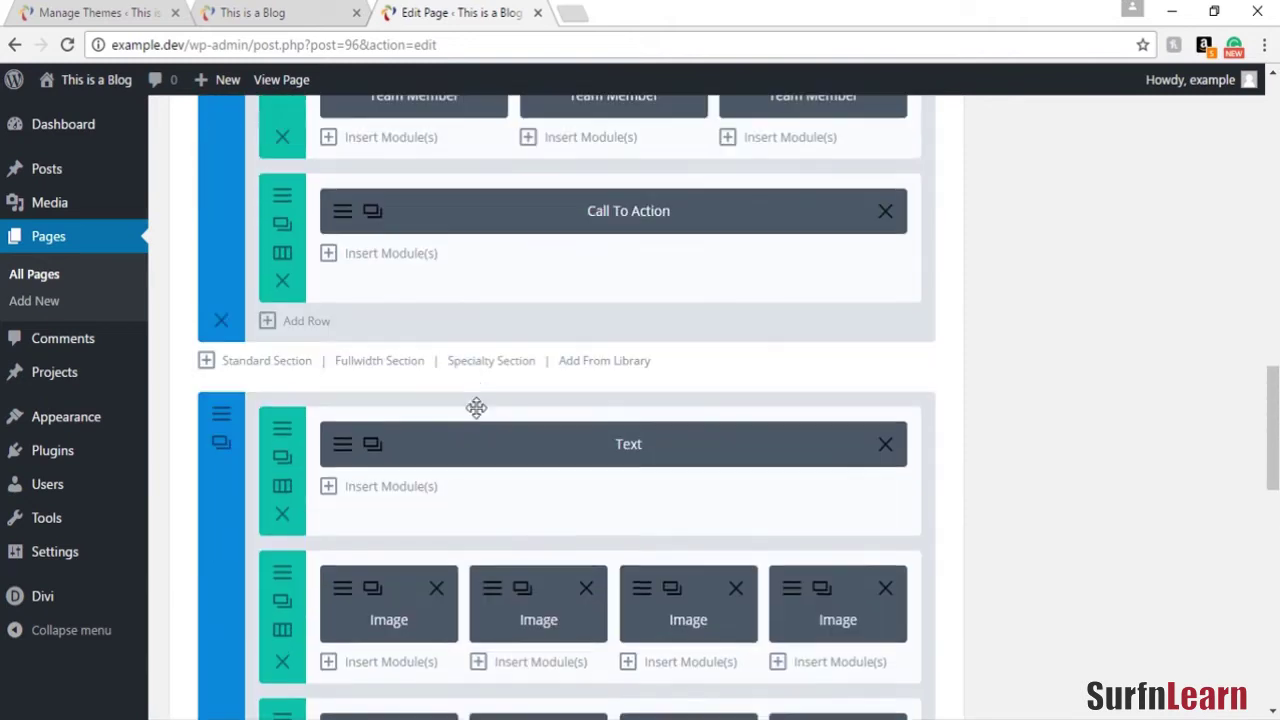
scroll(478, 418, up, 5)
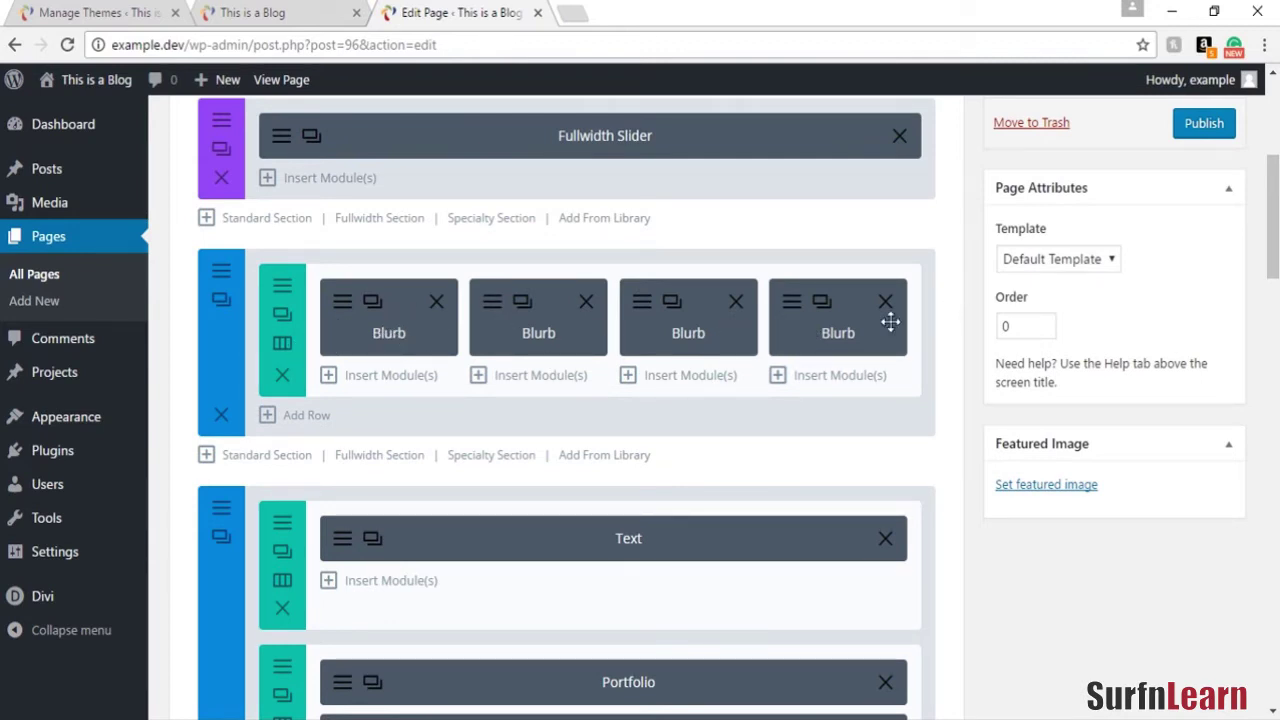
Add a row to the blurb section and browse its column layouts without picking one
click(308, 416)
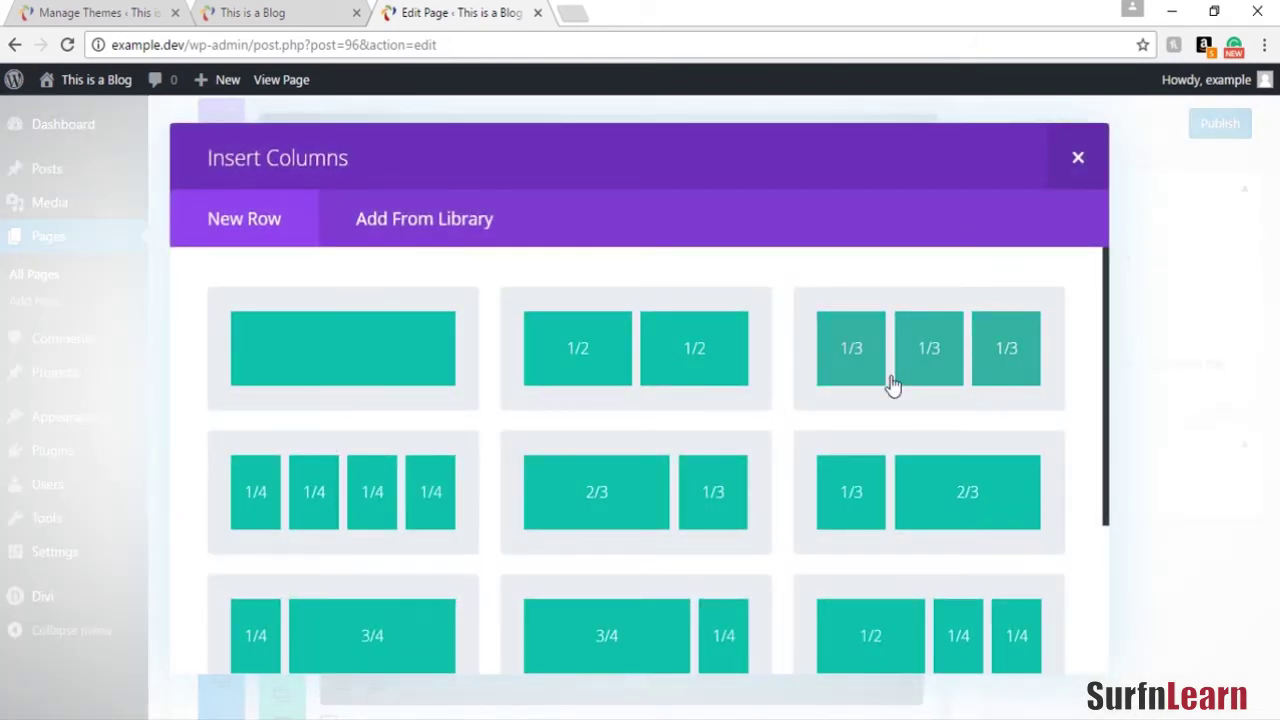
scroll(890, 384, down, 3)
click(1078, 160)
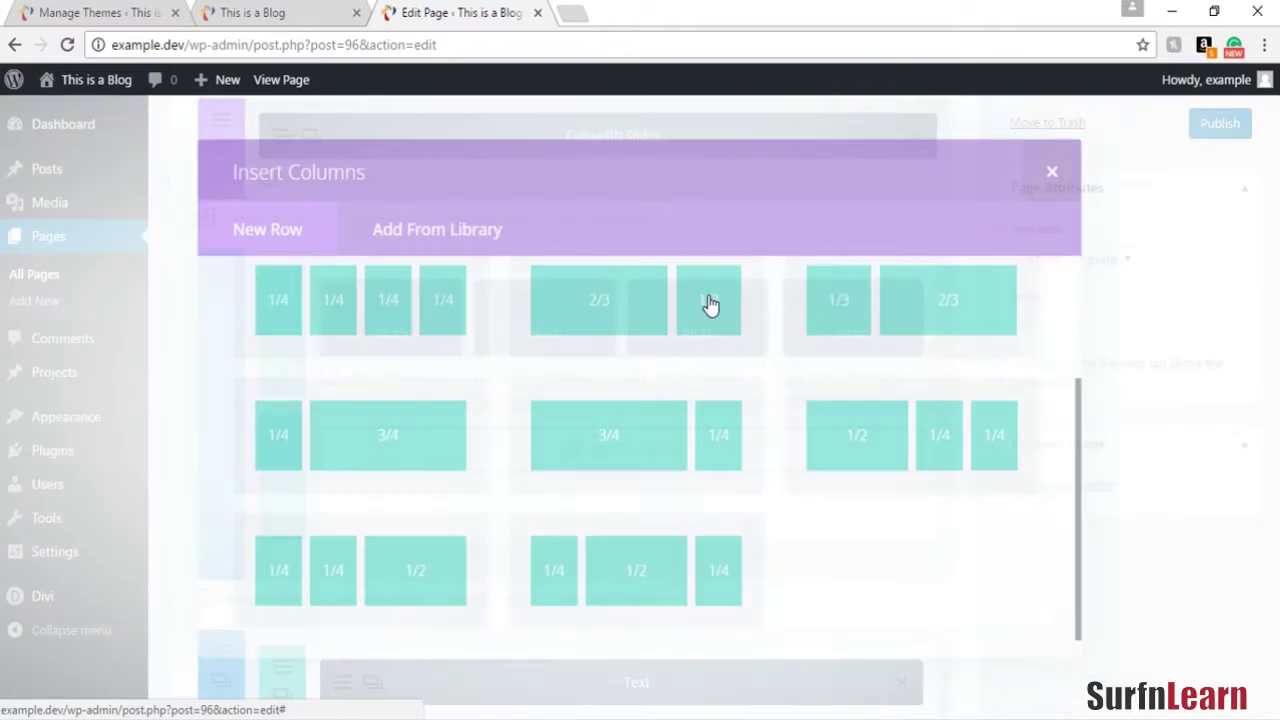
Browse the specialty section layouts below the blurb section without picking one, and delete the empty row under the blurbs
scroll(339, 442, down, 2)
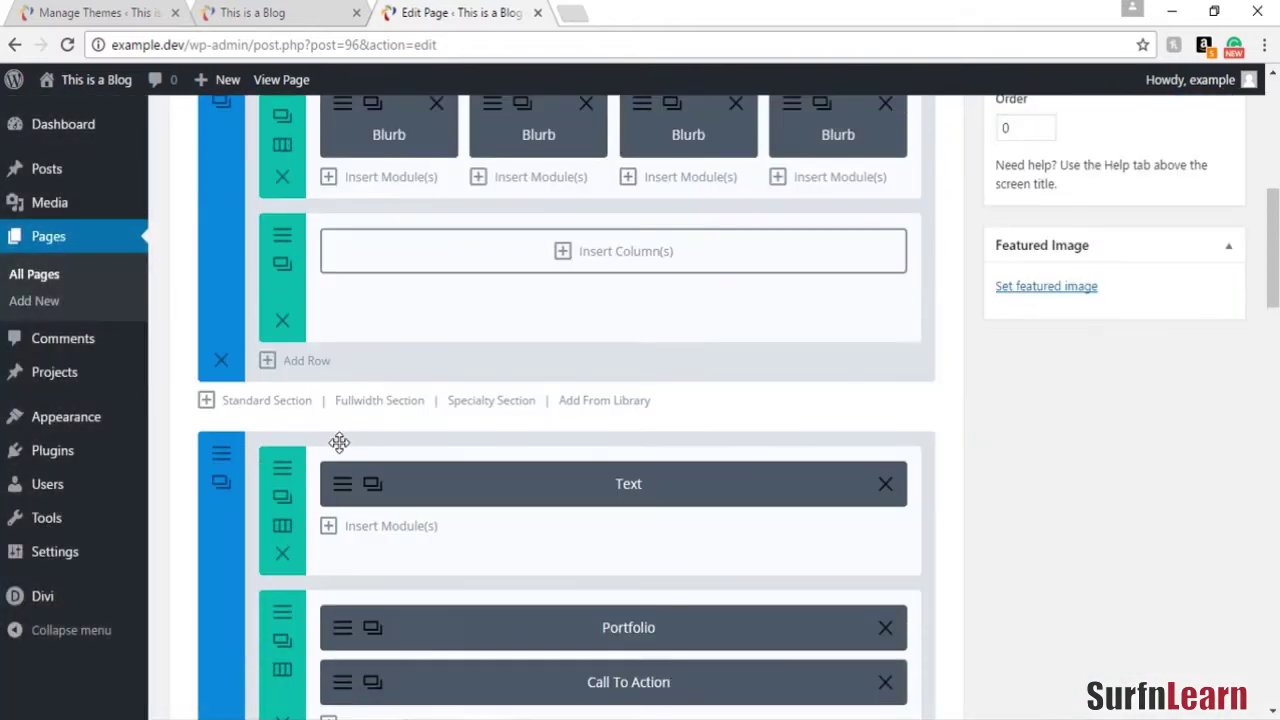
click(480, 403)
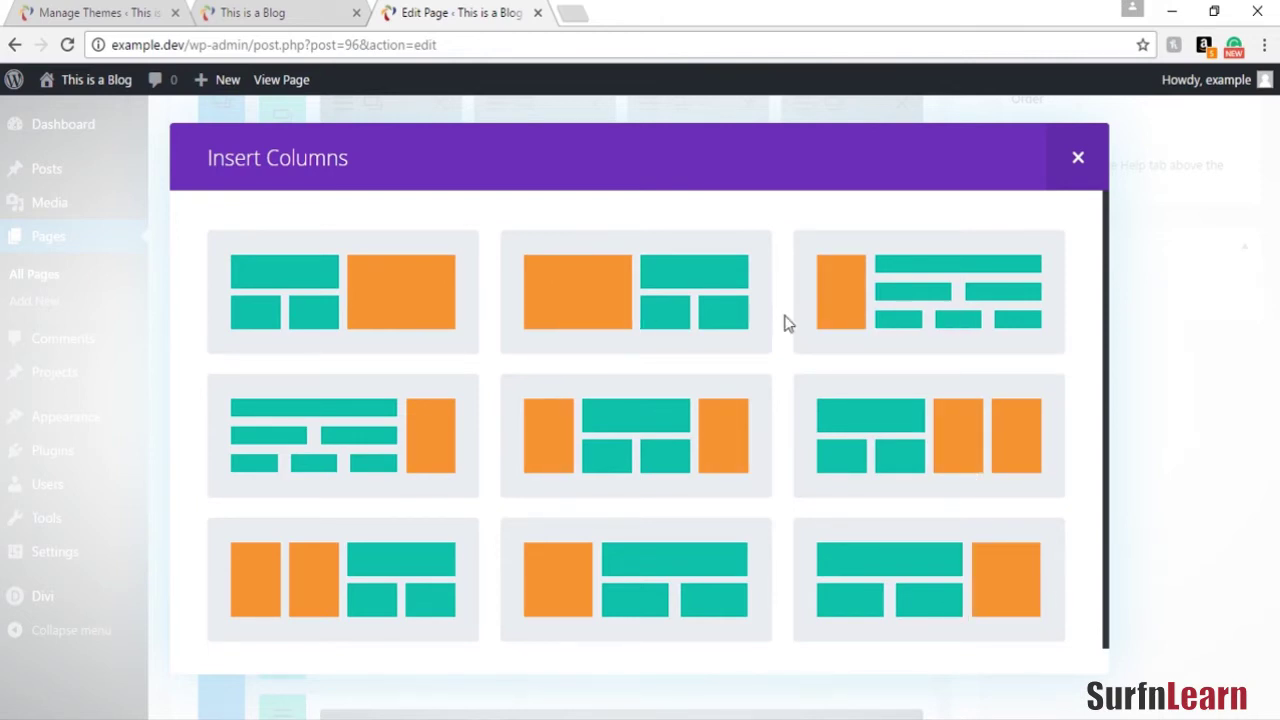
scroll(785, 323, down, 1)
scroll(785, 323, up, 1)
click(1077, 158)
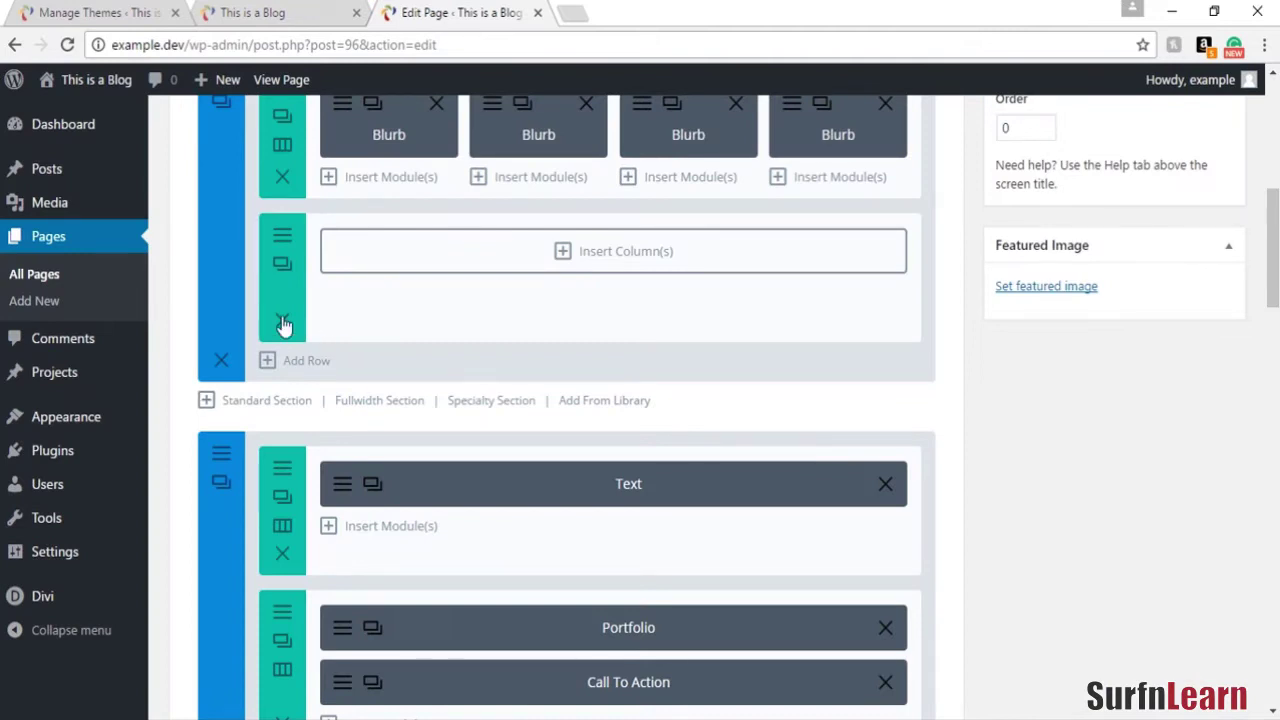
click(283, 325)
Browse the list of predefined layouts that can be loaded from the Divi library, including Creative Agency
scroll(774, 378, up, 3)
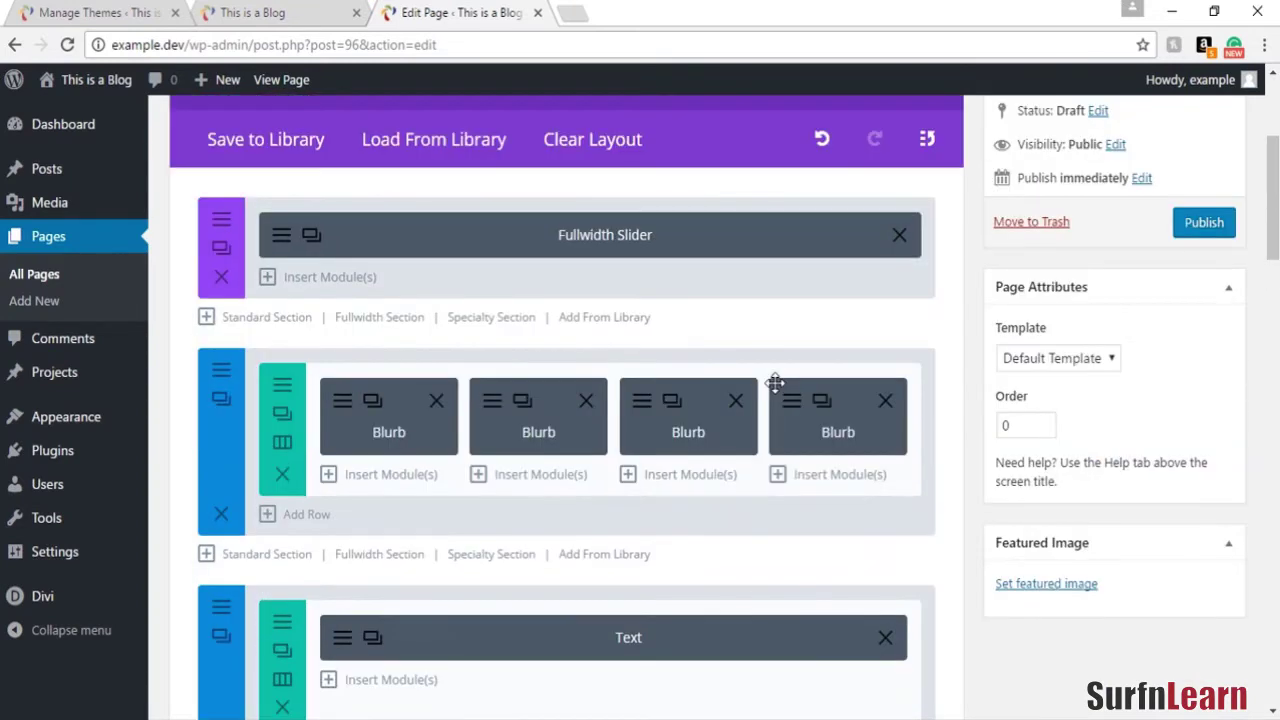
scroll(755, 382, up, 3)
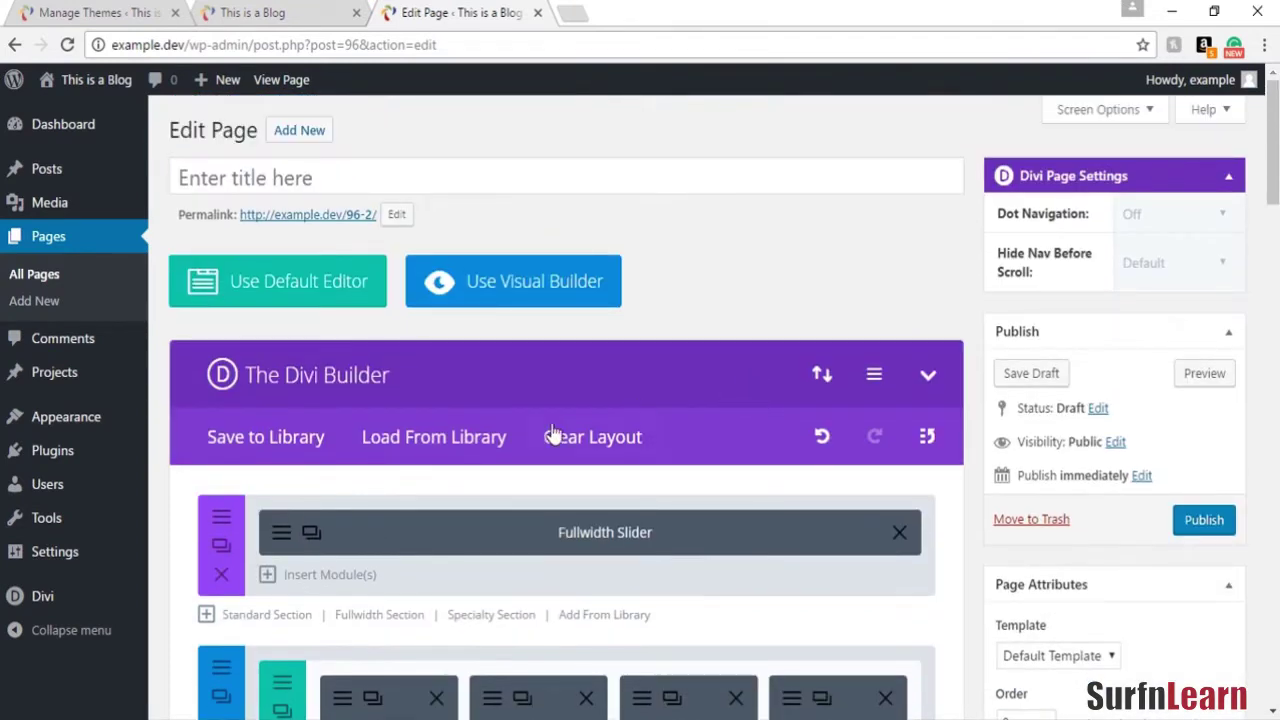
click(452, 448)
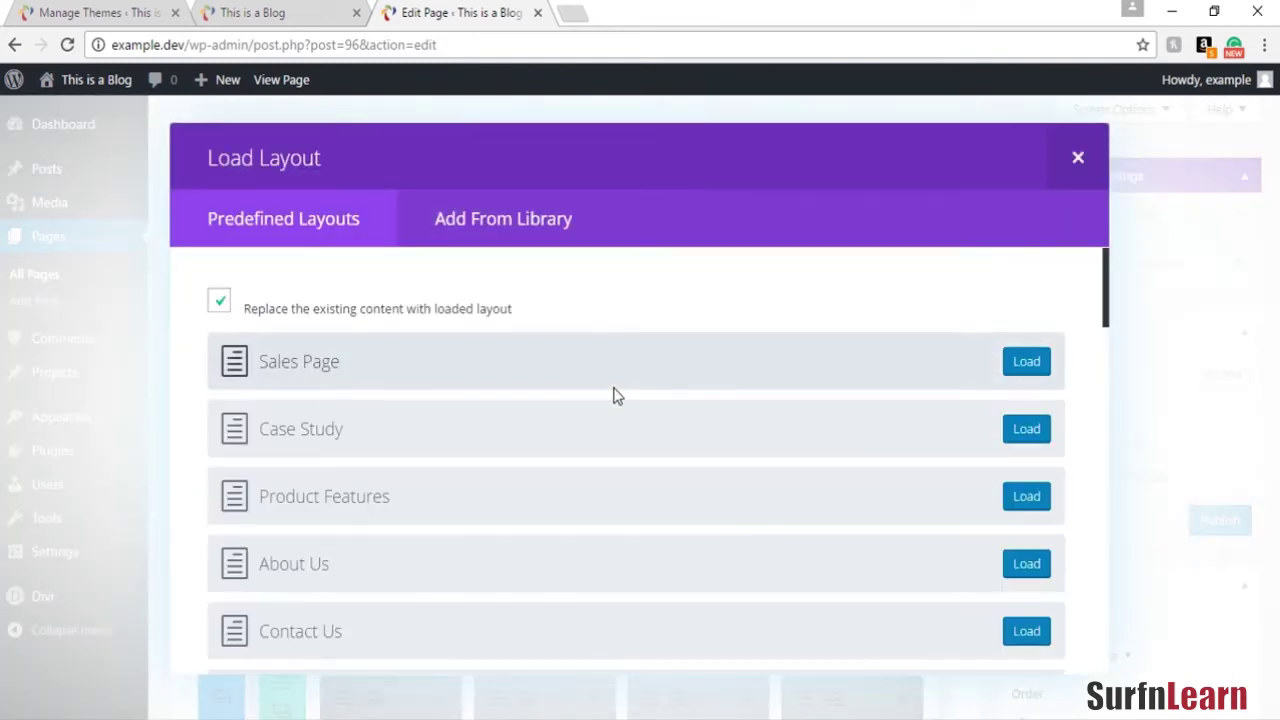
scroll(616, 395, down, 8)
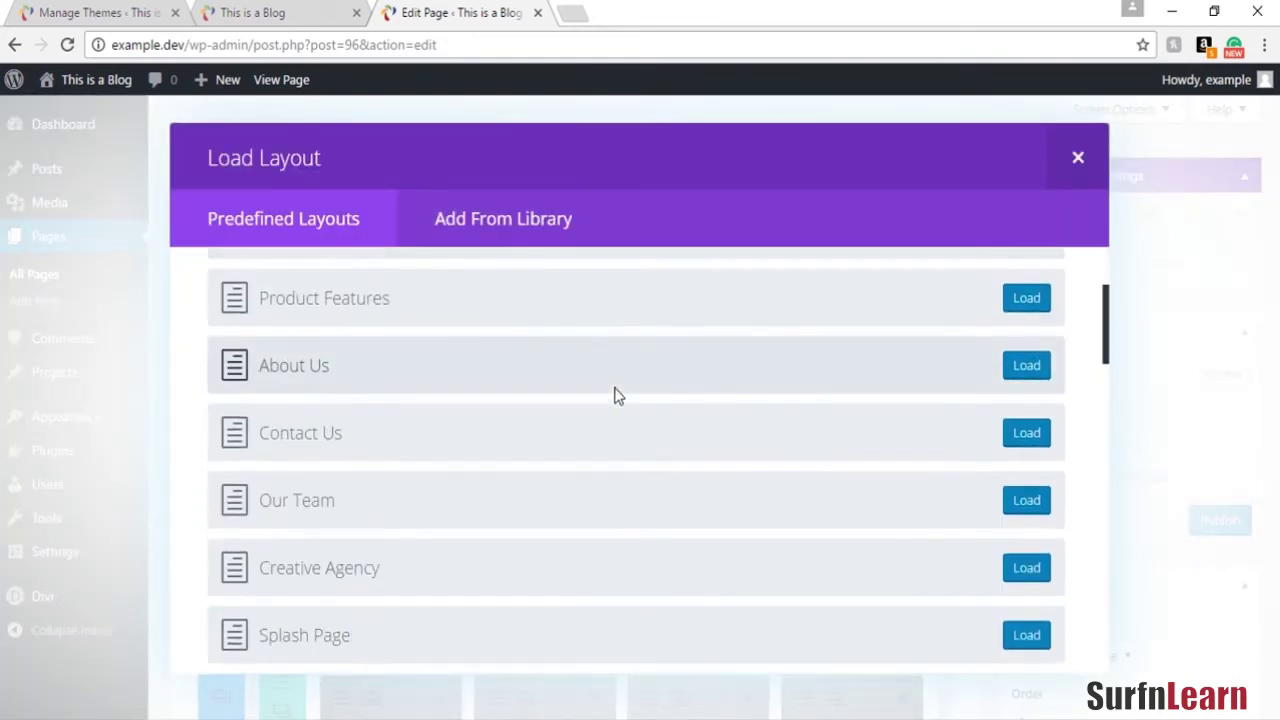
scroll(616, 395, down, 8)
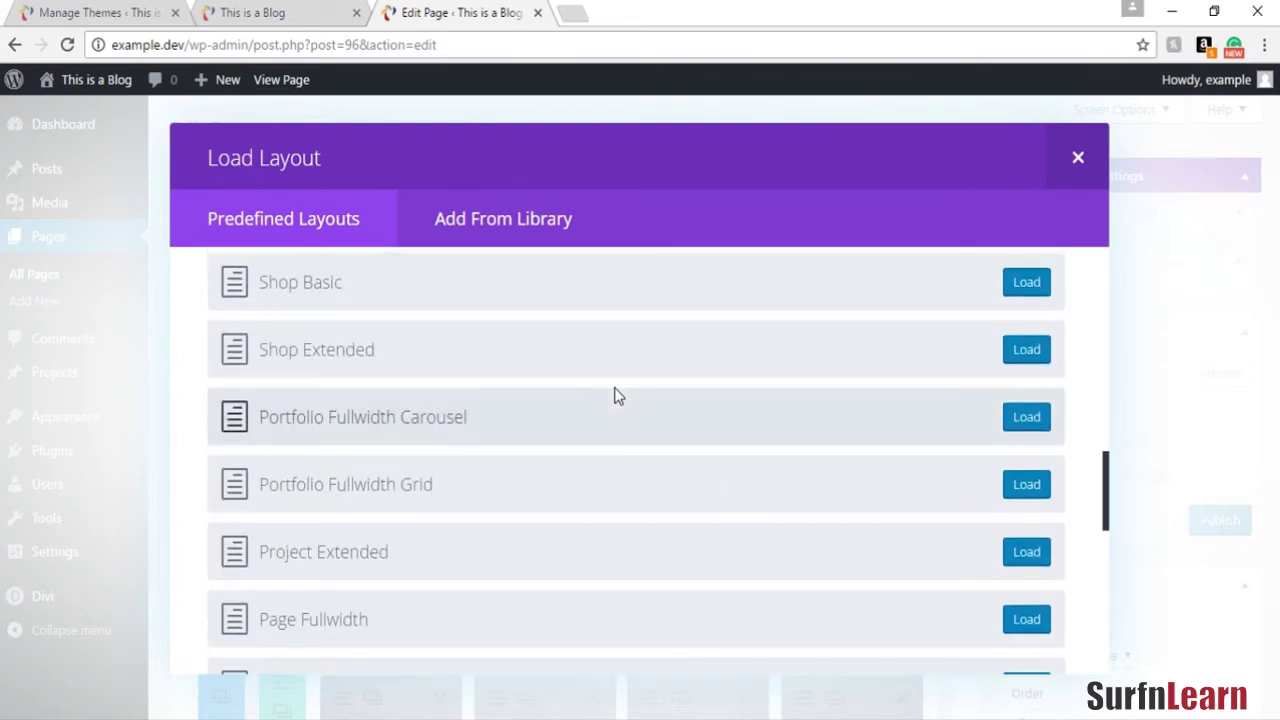
scroll(614, 388, down, 3)
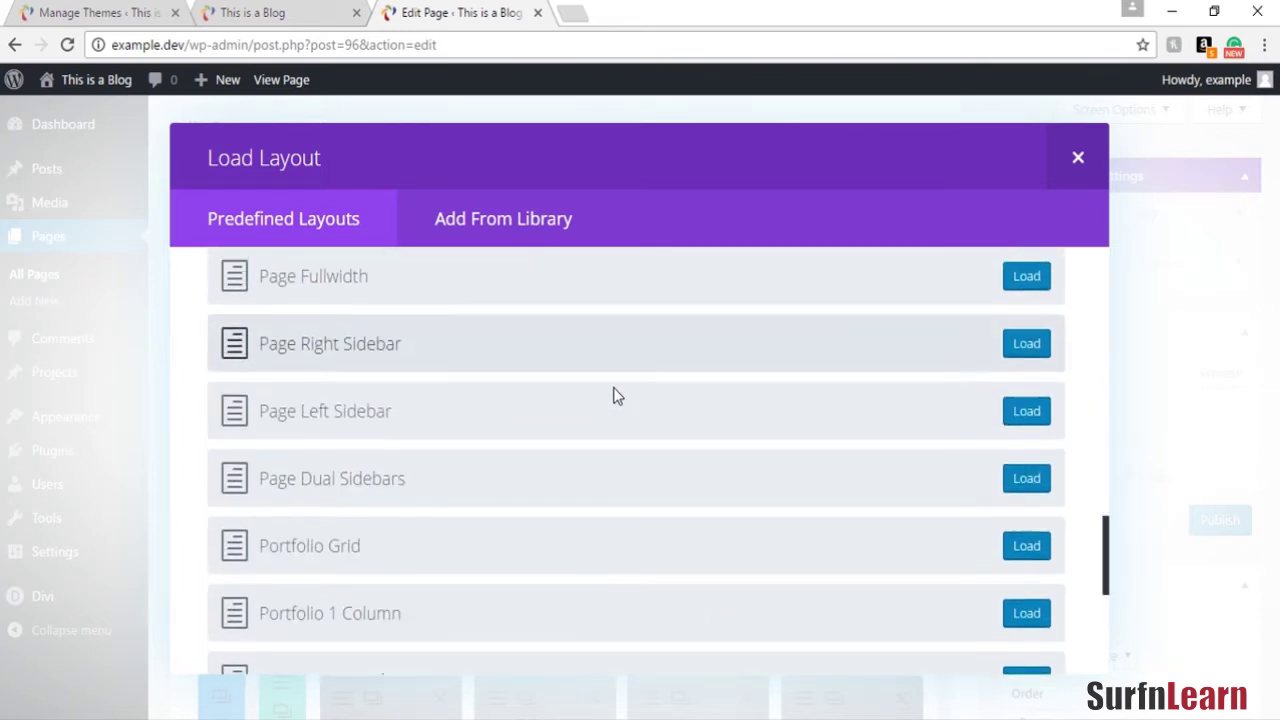
scroll(614, 388, up, 5)
scroll(616, 393, up, 4)
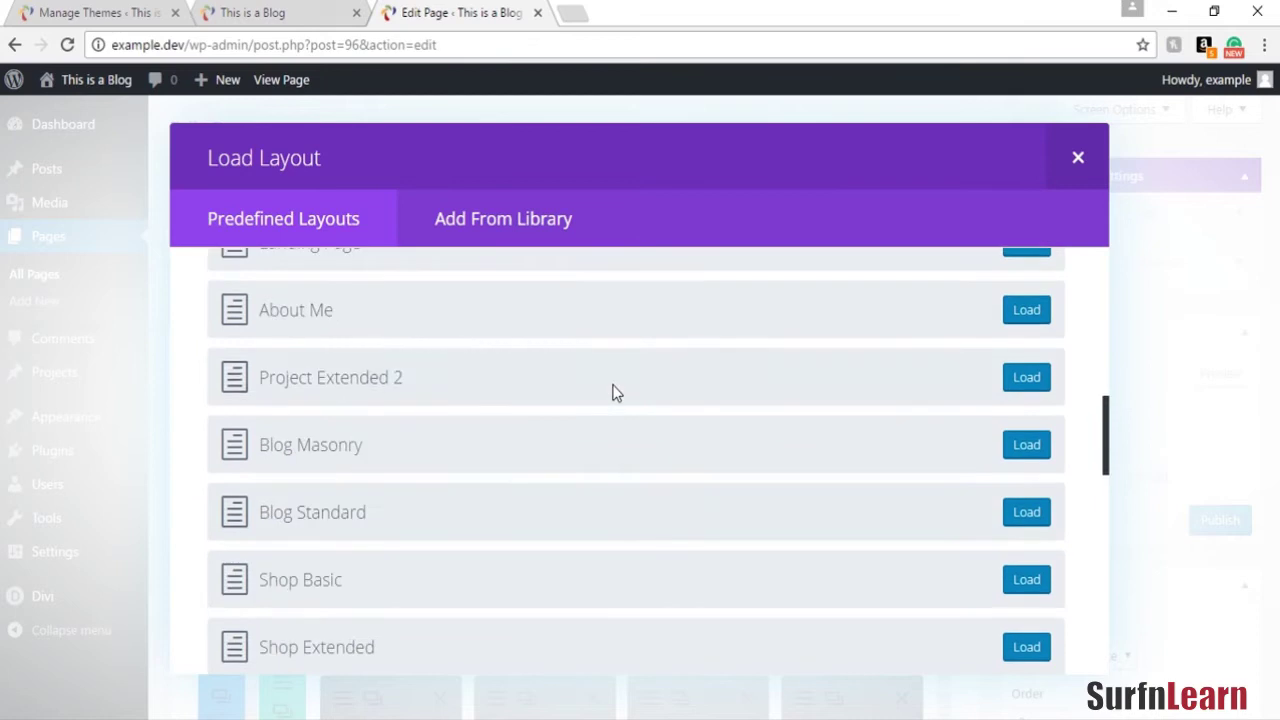
scroll(616, 393, up, 3)
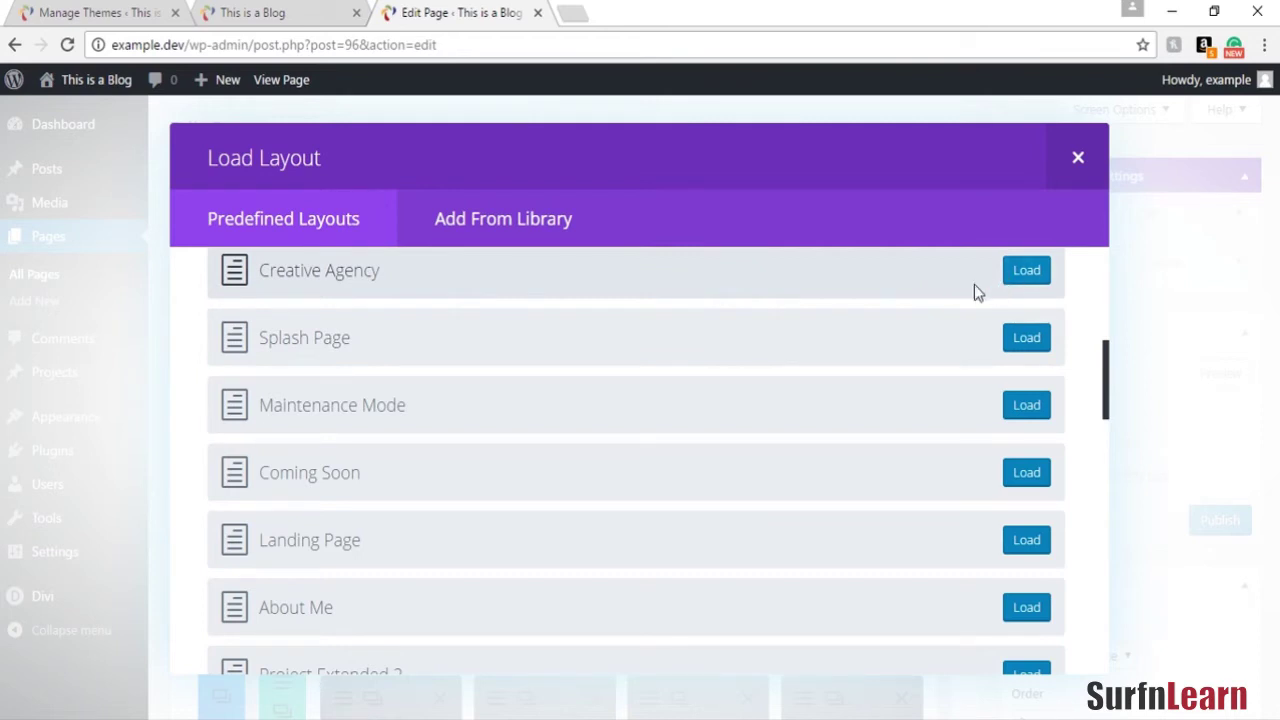
Review the Creative Agency page from top to bottom on the site's front end
click(318, 12)
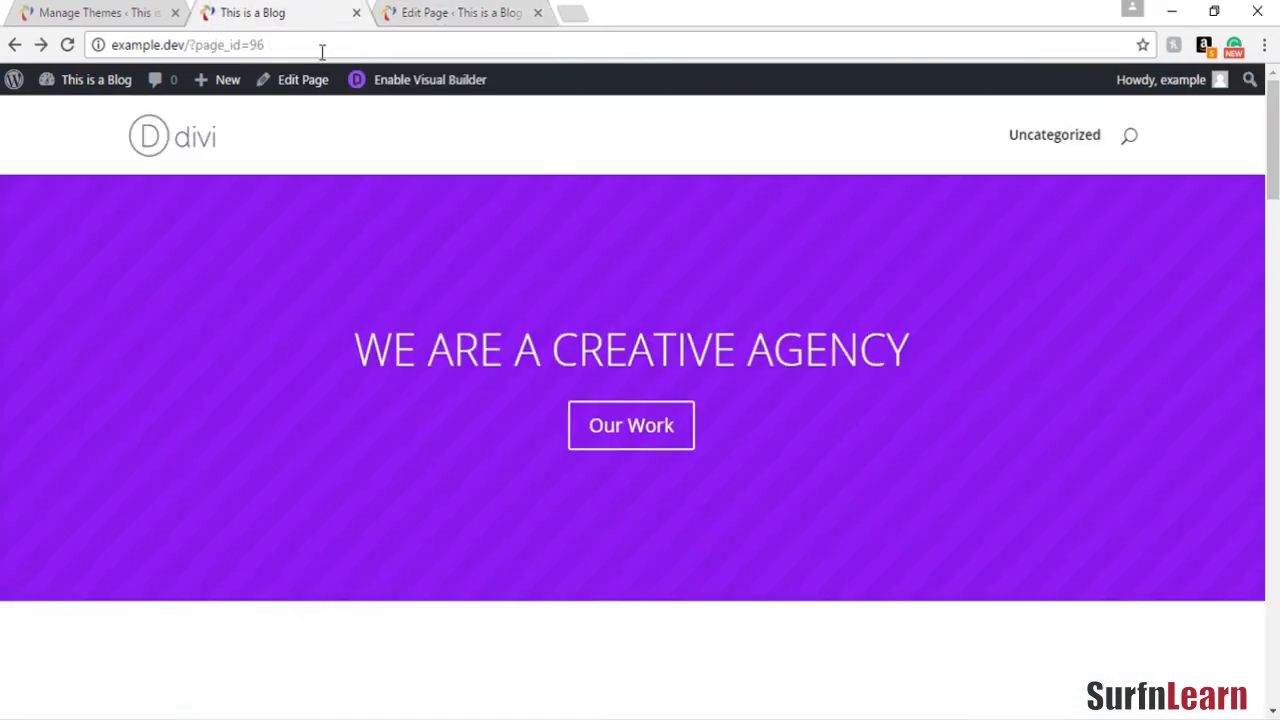
scroll(414, 360, down, 5)
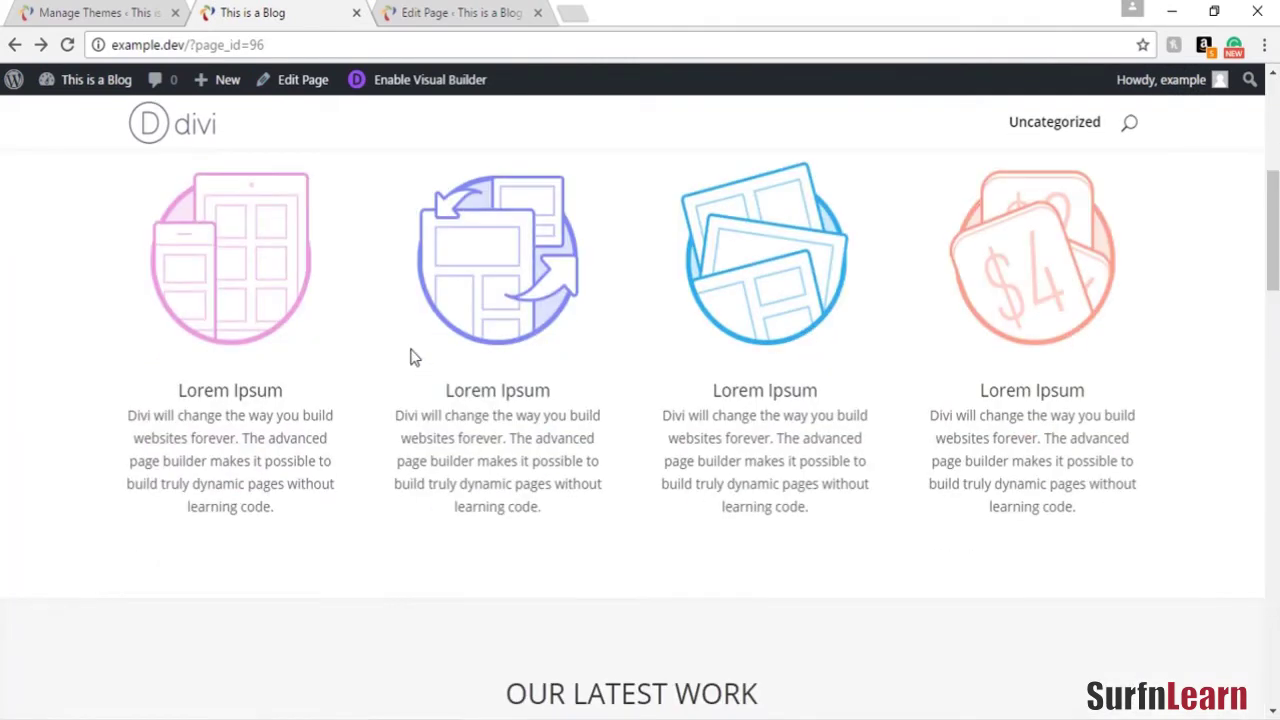
scroll(414, 358, down, 6)
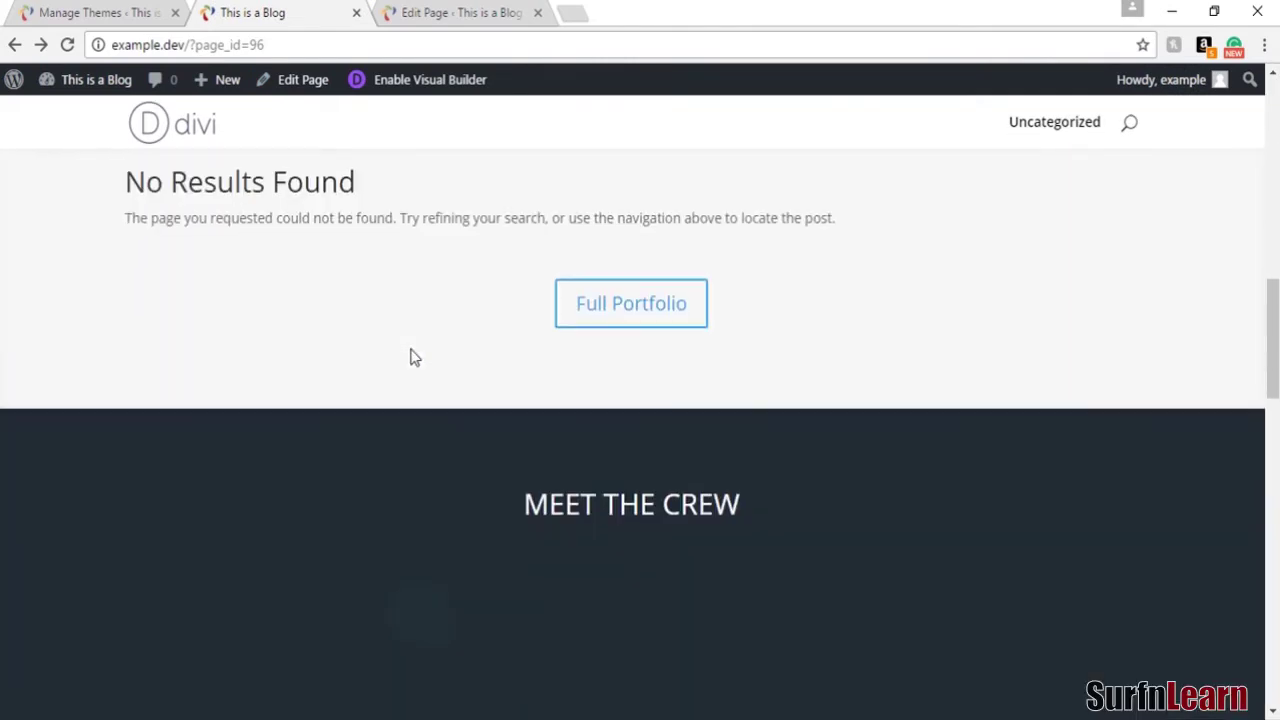
scroll(412, 350, down, 10)
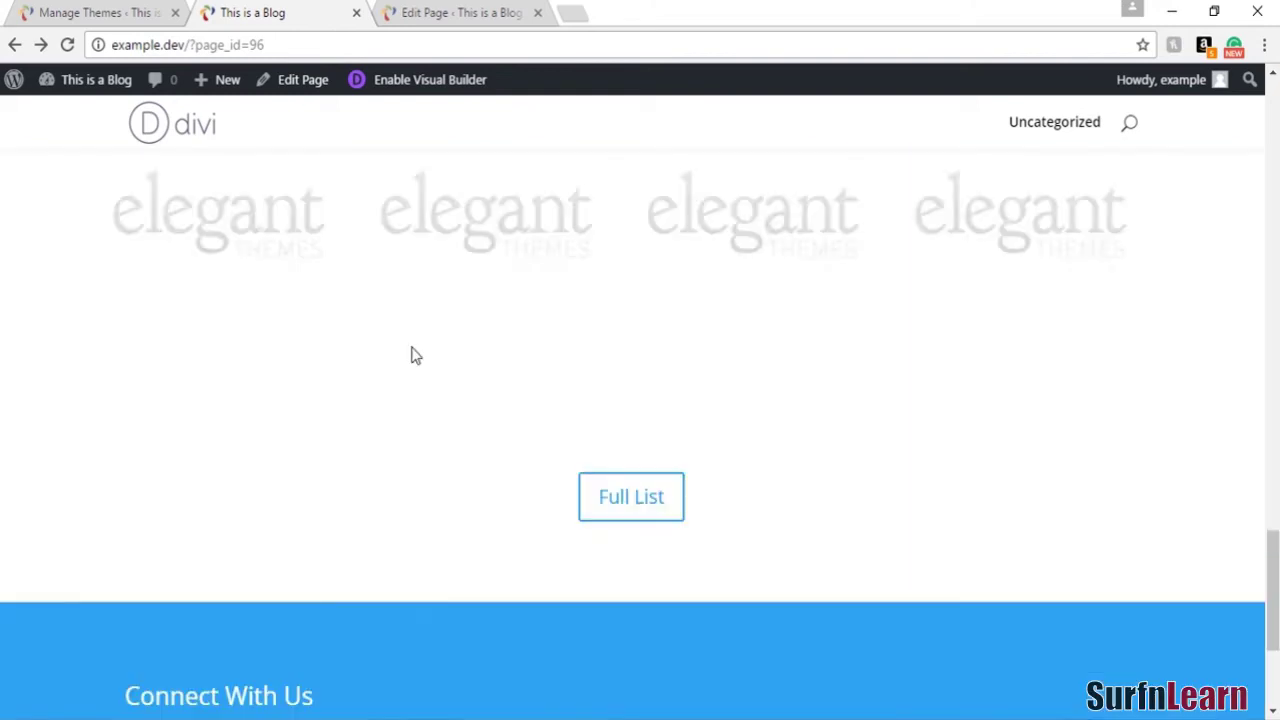
scroll(412, 350, down, 3)
scroll(411, 341, up, 8)
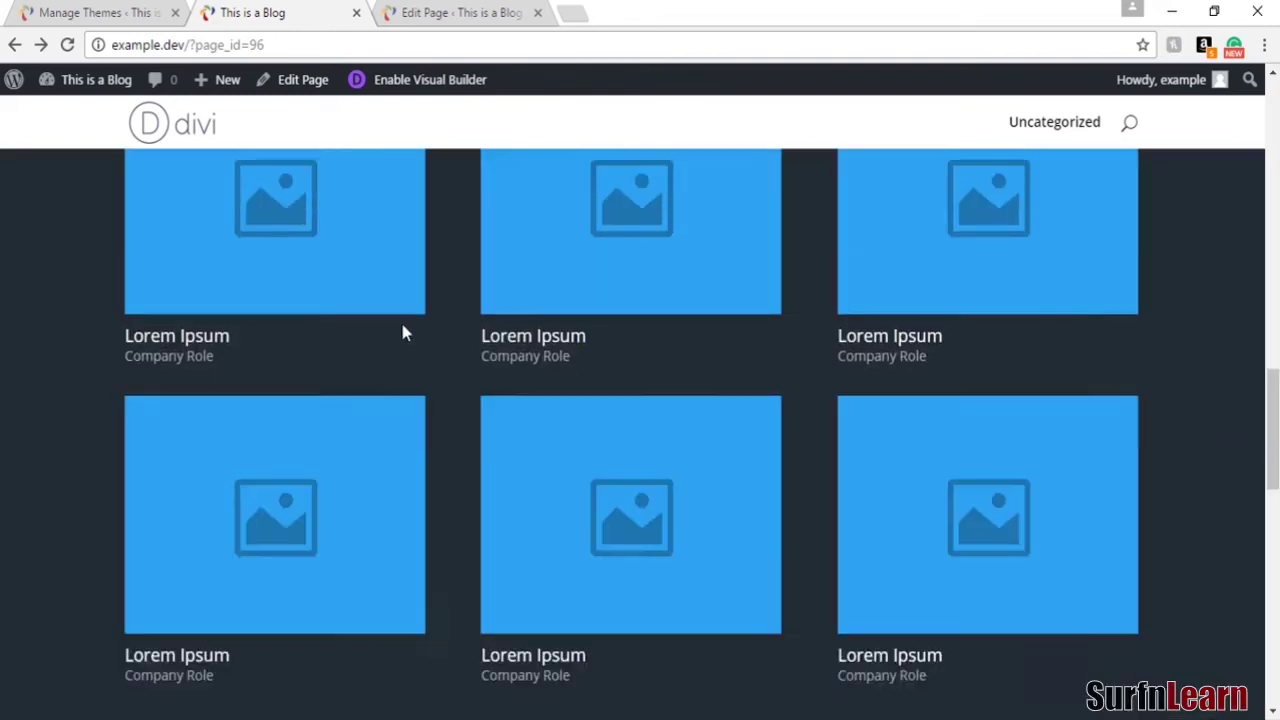
scroll(404, 332, up, 10)
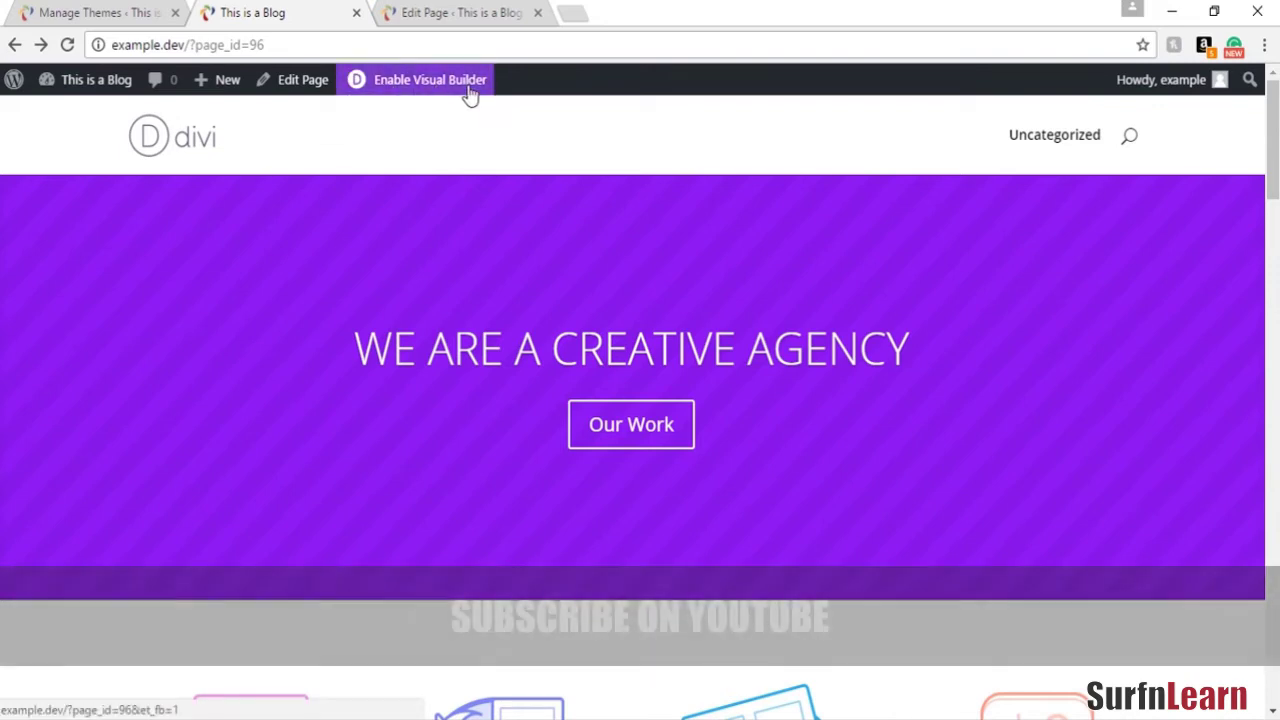
Enable the Visual Builder on the page and look over the editing controls of its sections
click(470, 90)
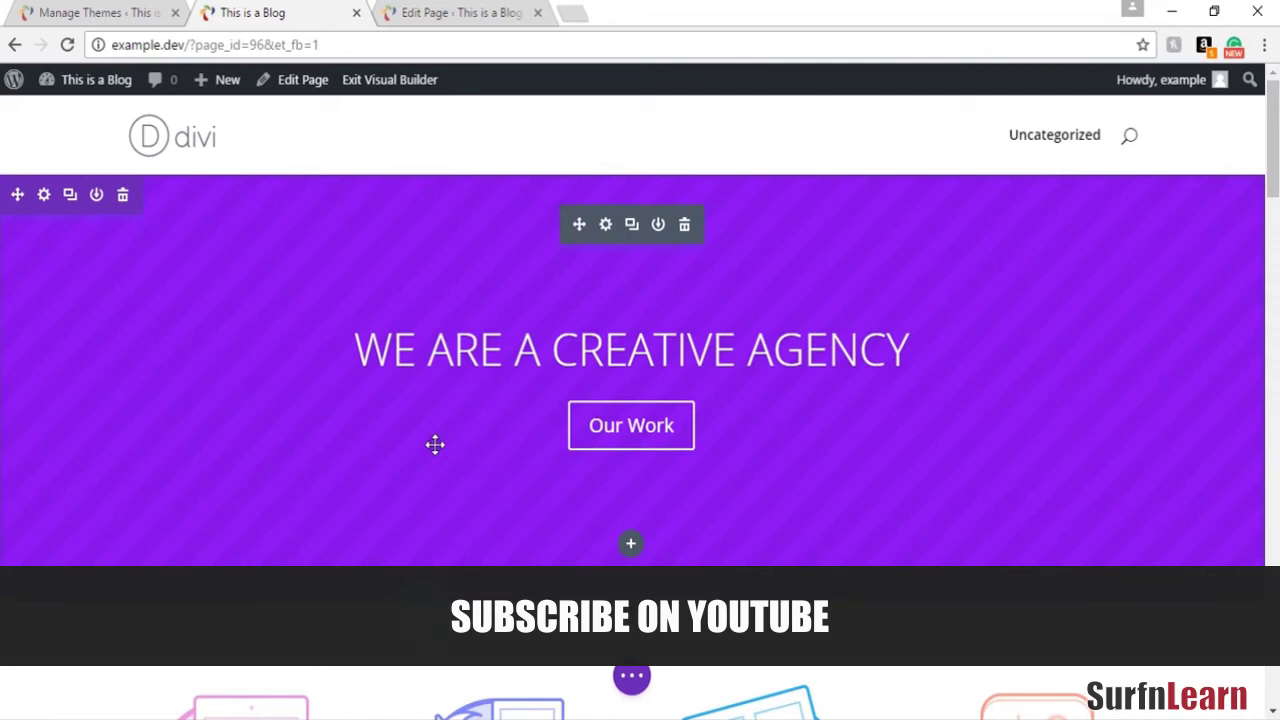
scroll(435, 445, down, 3)
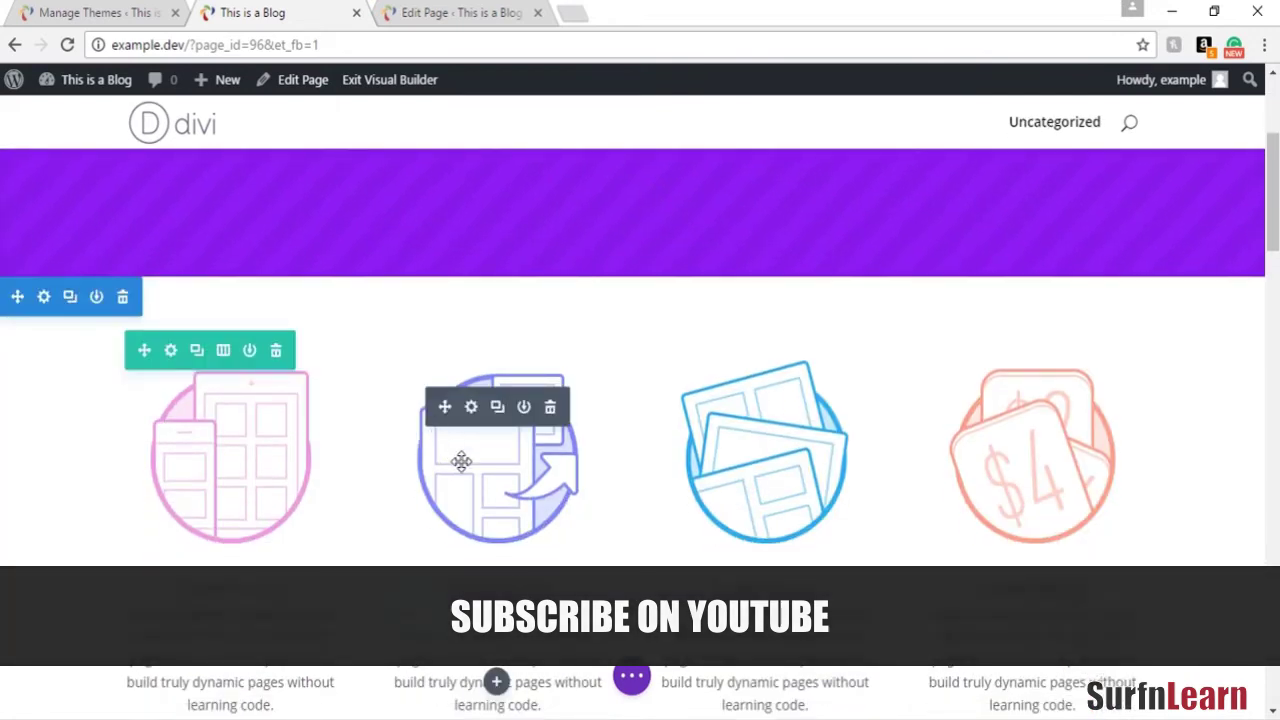
scroll(465, 463, down, 7)
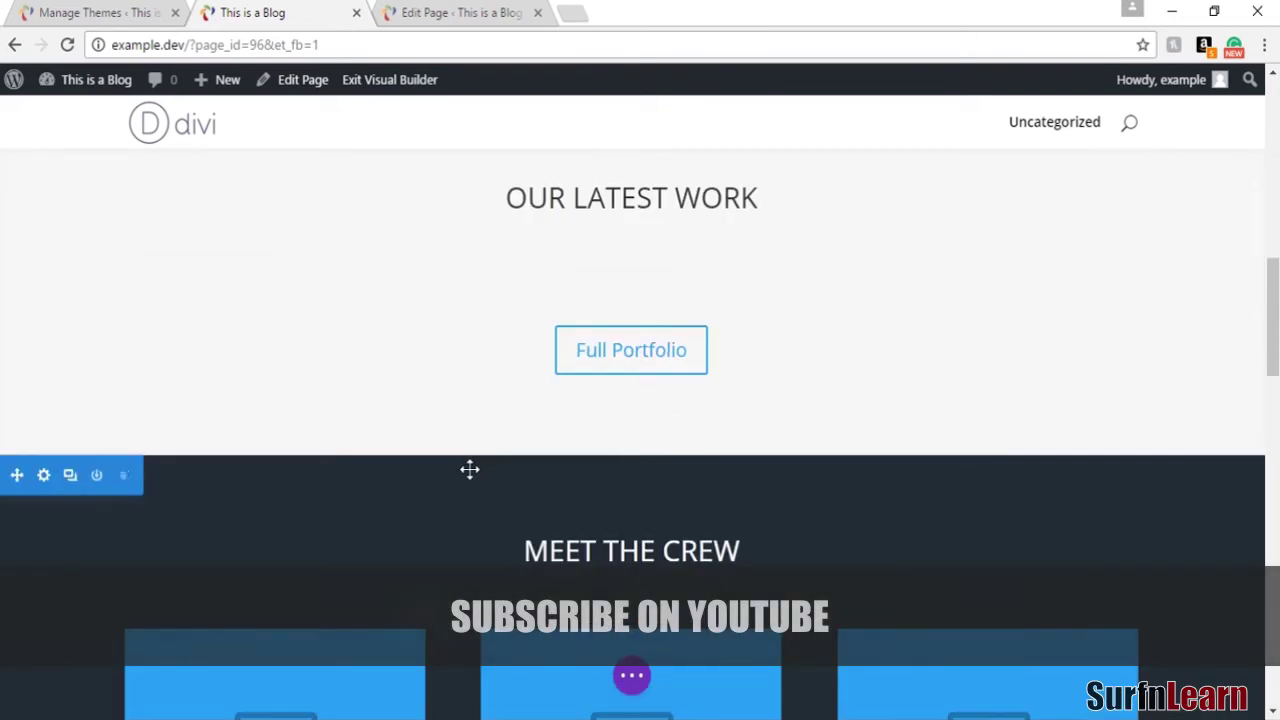
Move the Our Latest Work heading row below the Full Portfolio row and back above it
scroll(470, 275, up, 2)
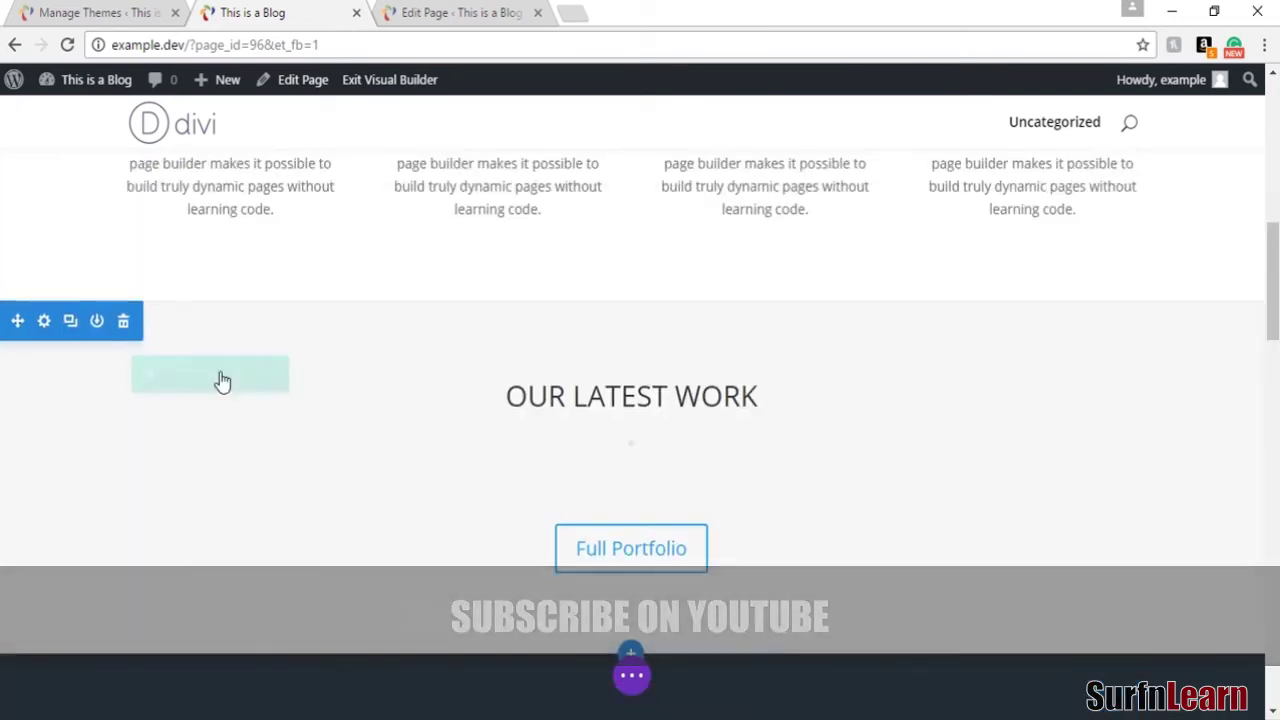
drag(143, 374, 160, 512)
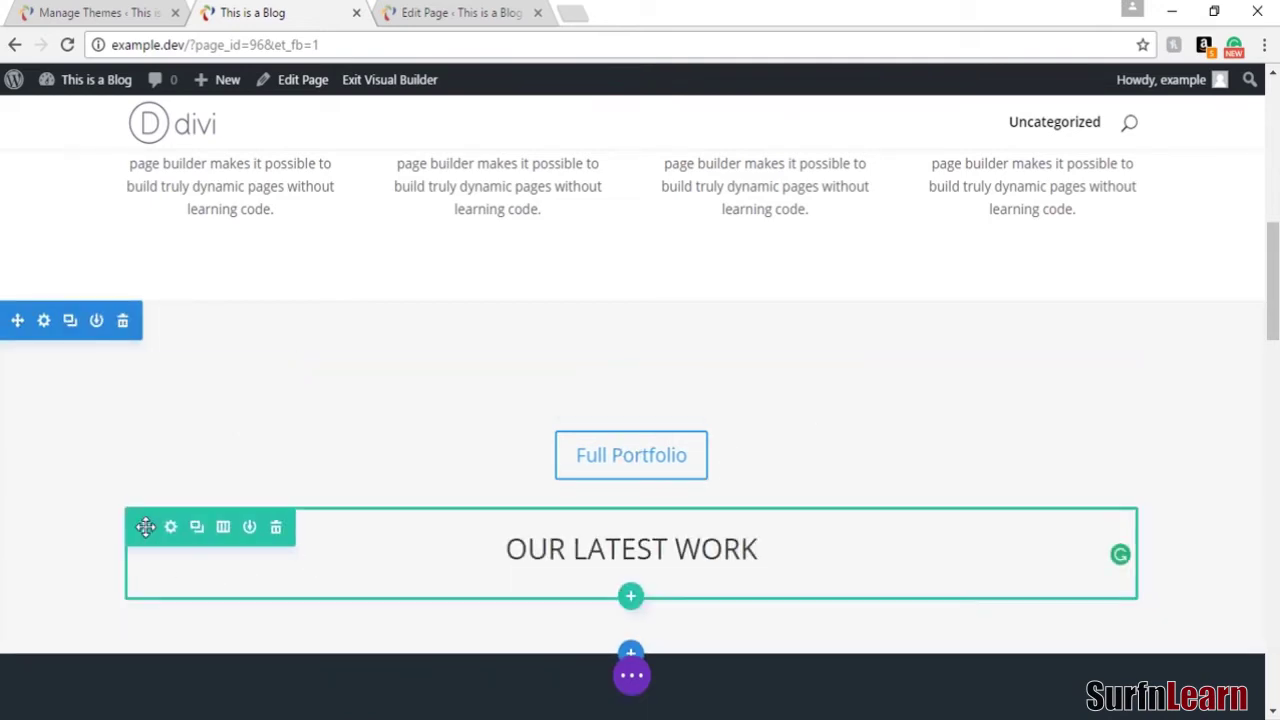
drag(145, 527, 149, 326)
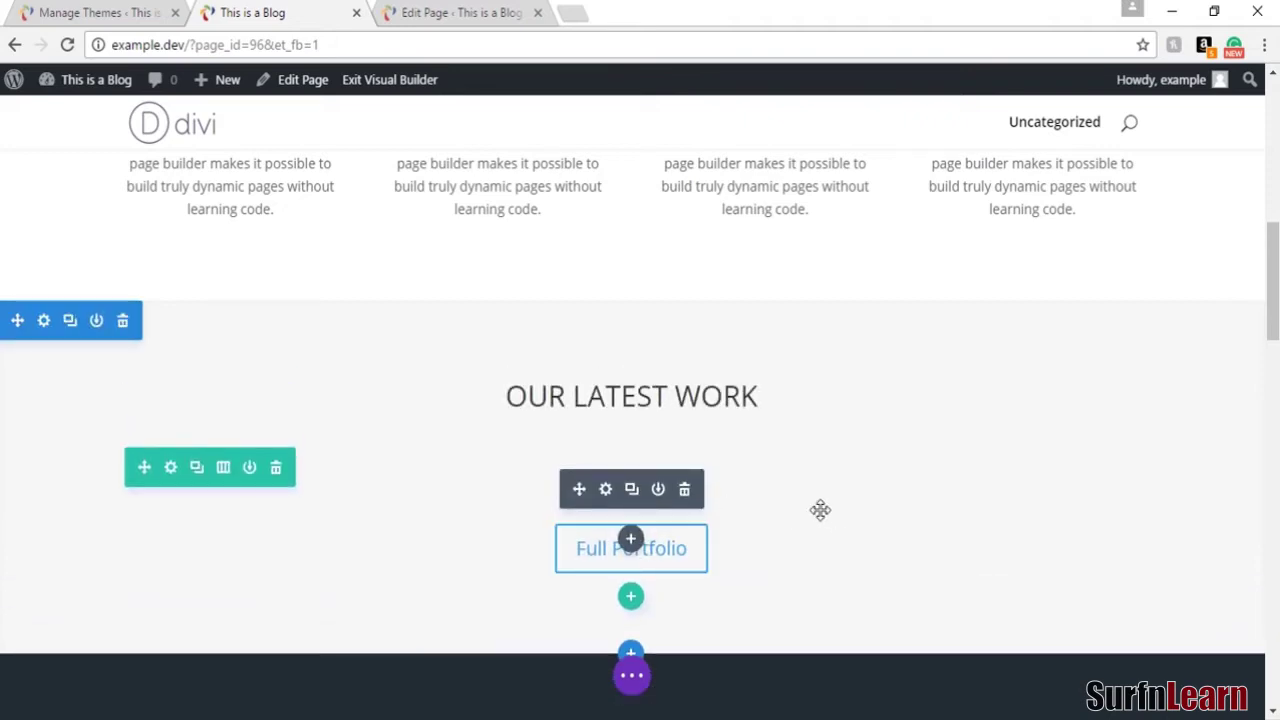
Move the upper middle team member module in the Meet The Crew section to the top of the third column
scroll(817, 516, down, 3)
scroll(775, 515, down, 5)
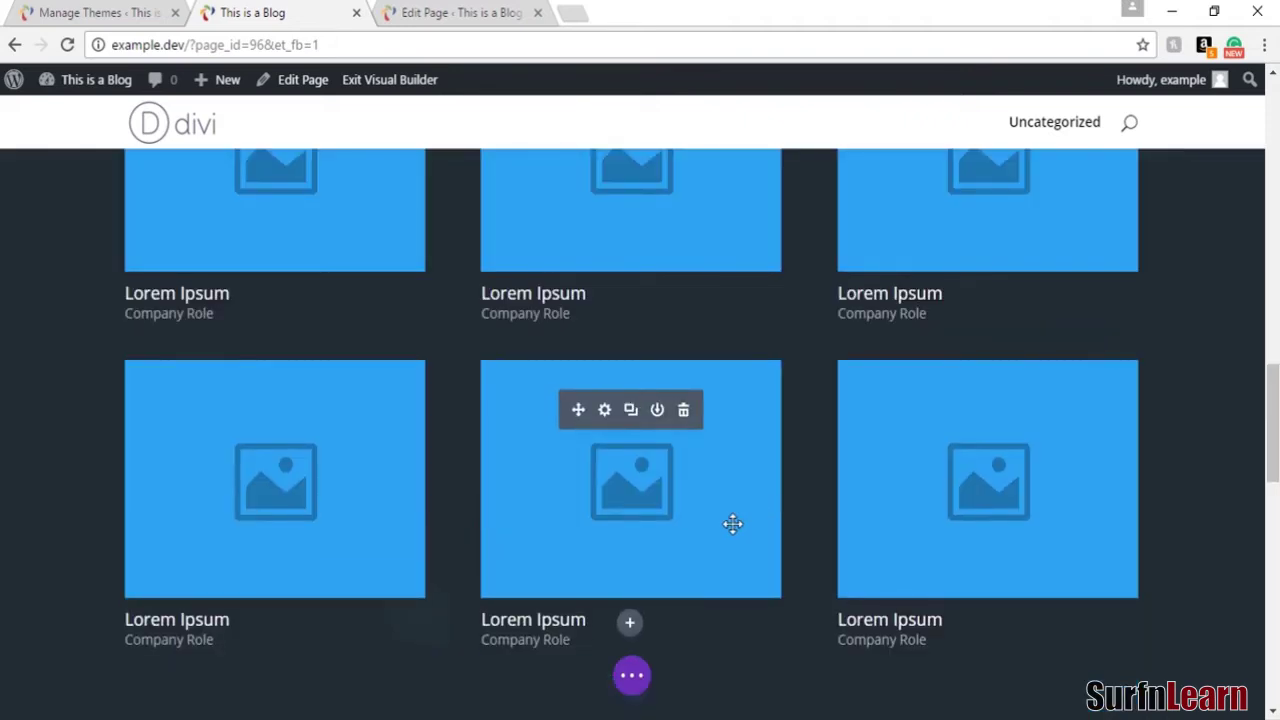
scroll(732, 523, up, 1)
scroll(733, 523, up, 3)
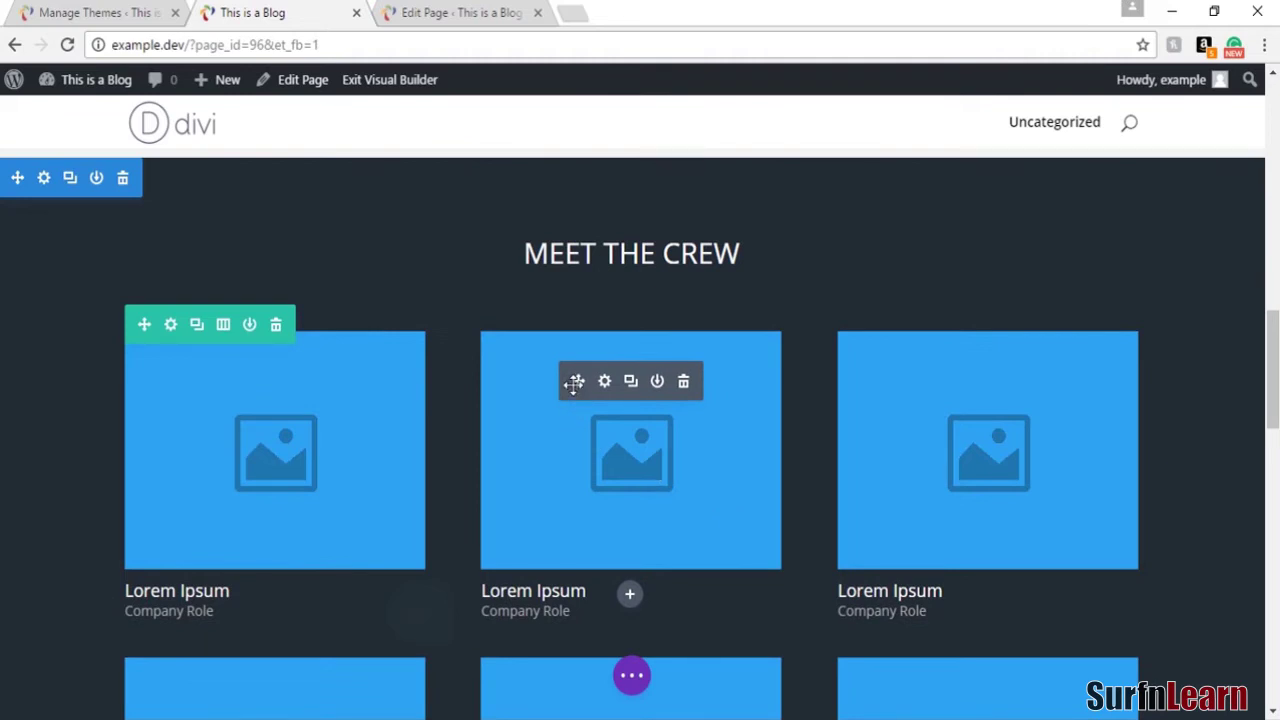
drag(575, 383, 978, 398)
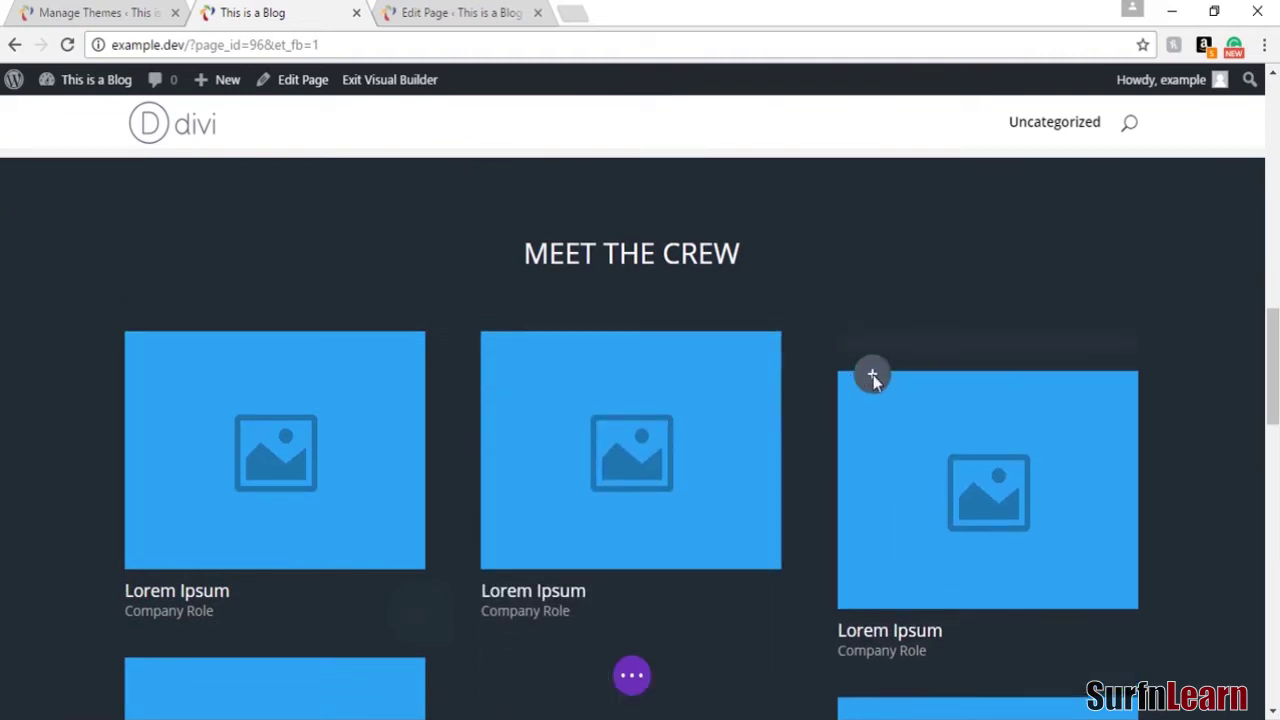
Move the top team member module of the third Meet The Crew column back into the middle column
drag(873, 375, 789, 425)
scroll(786, 429, down, 2)
drag(877, 436, 890, 430)
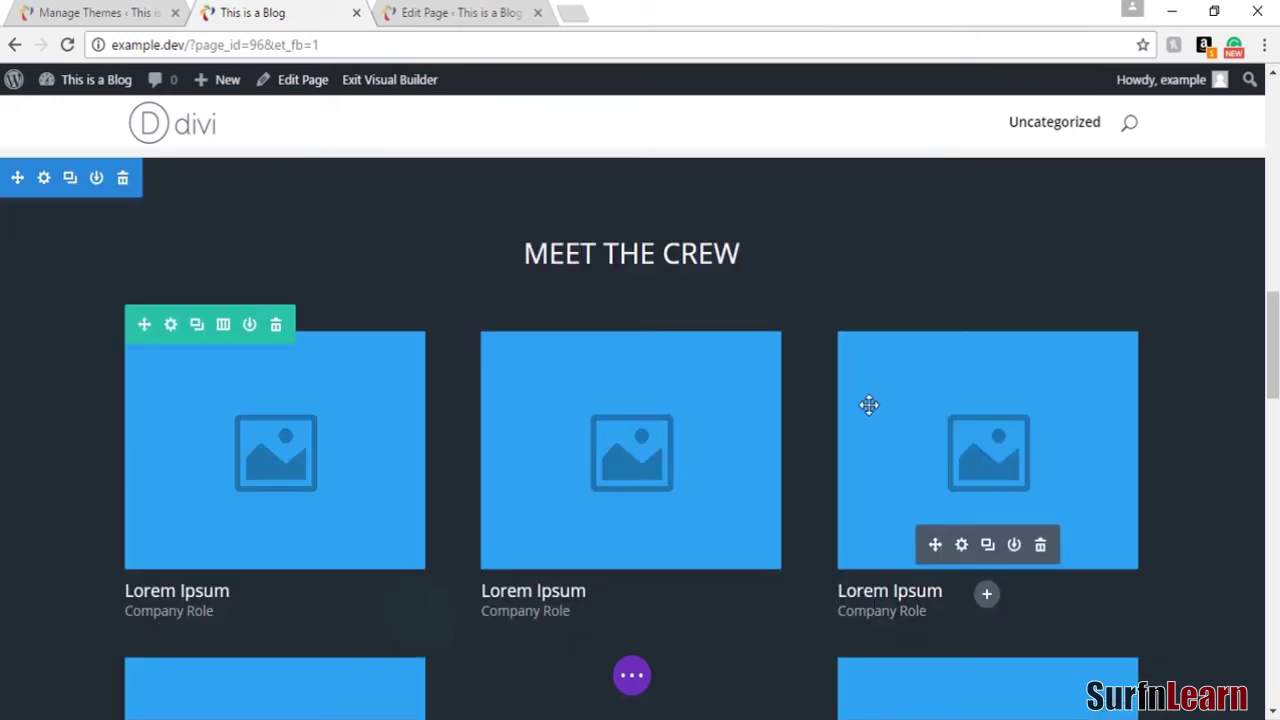
Select the full WE ARE A CREATIVE AGENCY heading text in the purple header section
scroll(786, 429, down, 7)
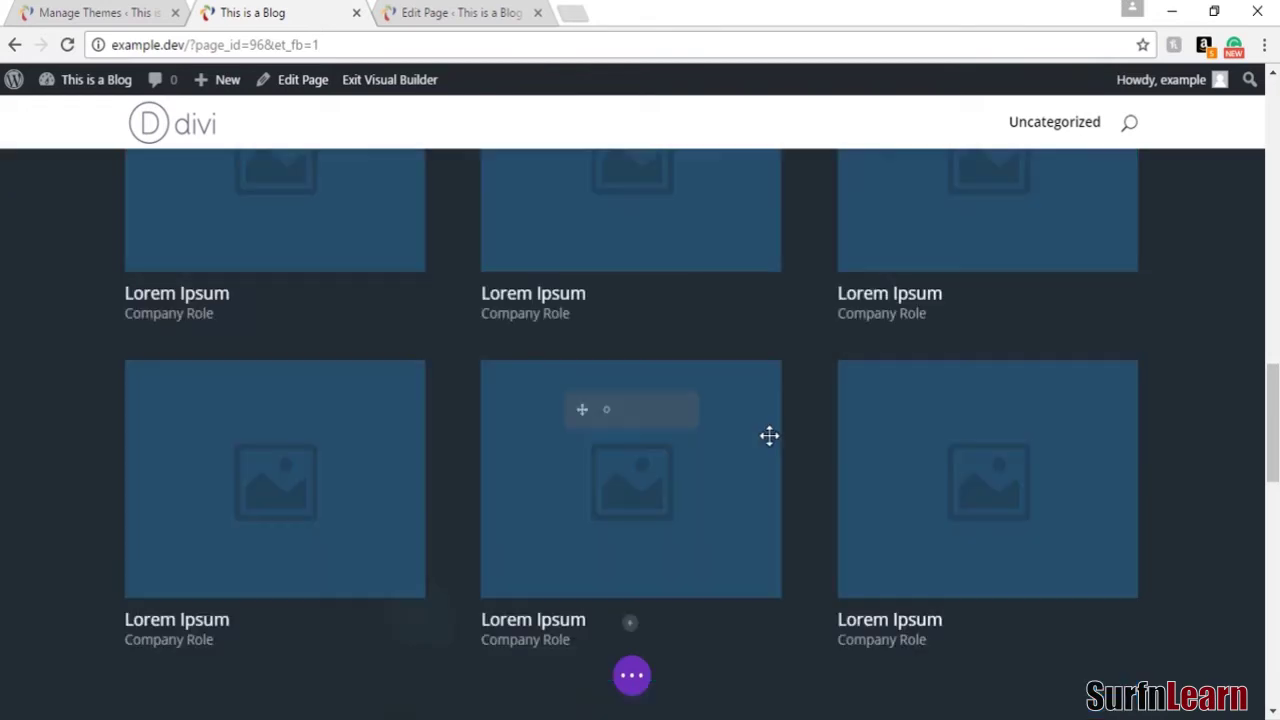
scroll(663, 583, down, 5)
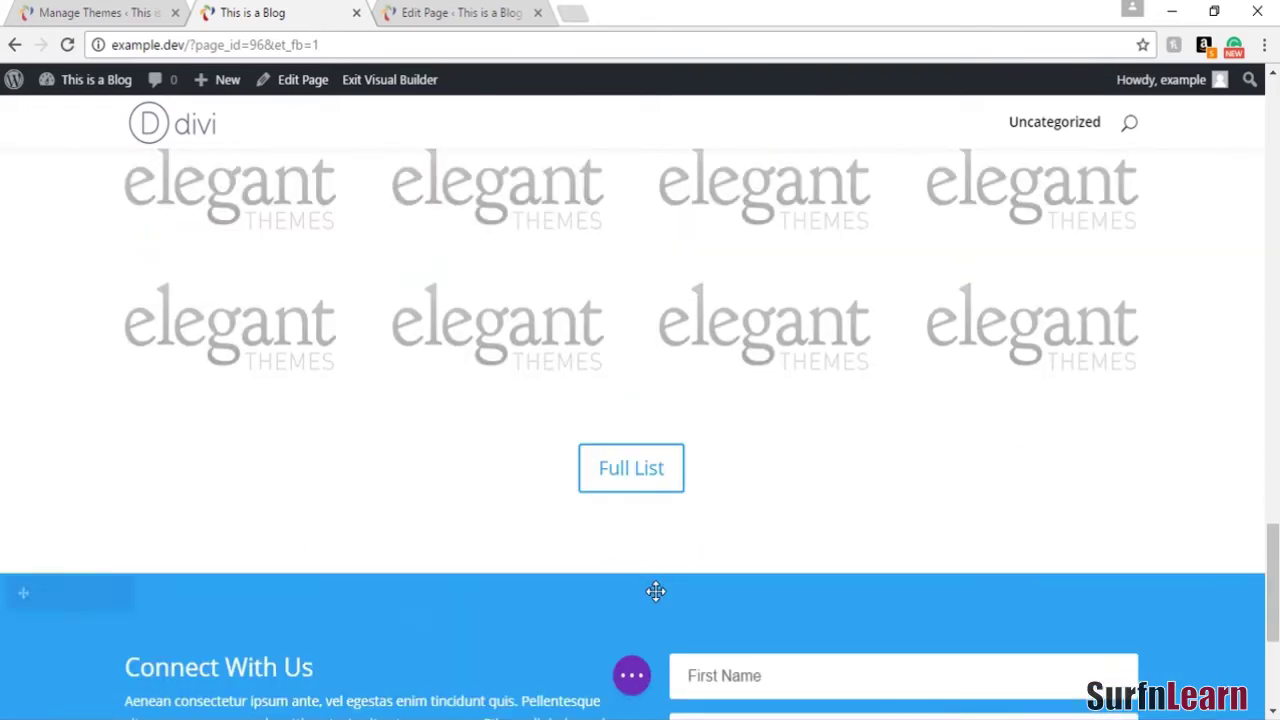
scroll(656, 590, up, 4)
scroll(660, 580, up, 10)
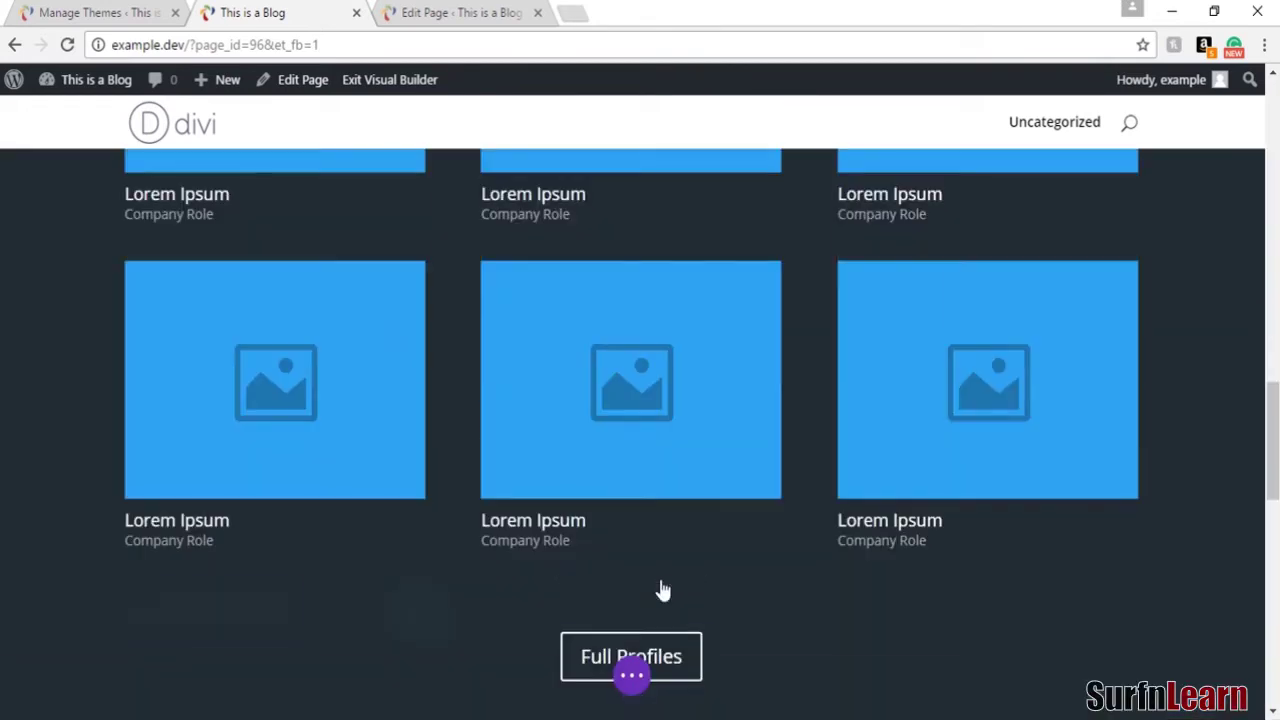
scroll(655, 560, up, 9)
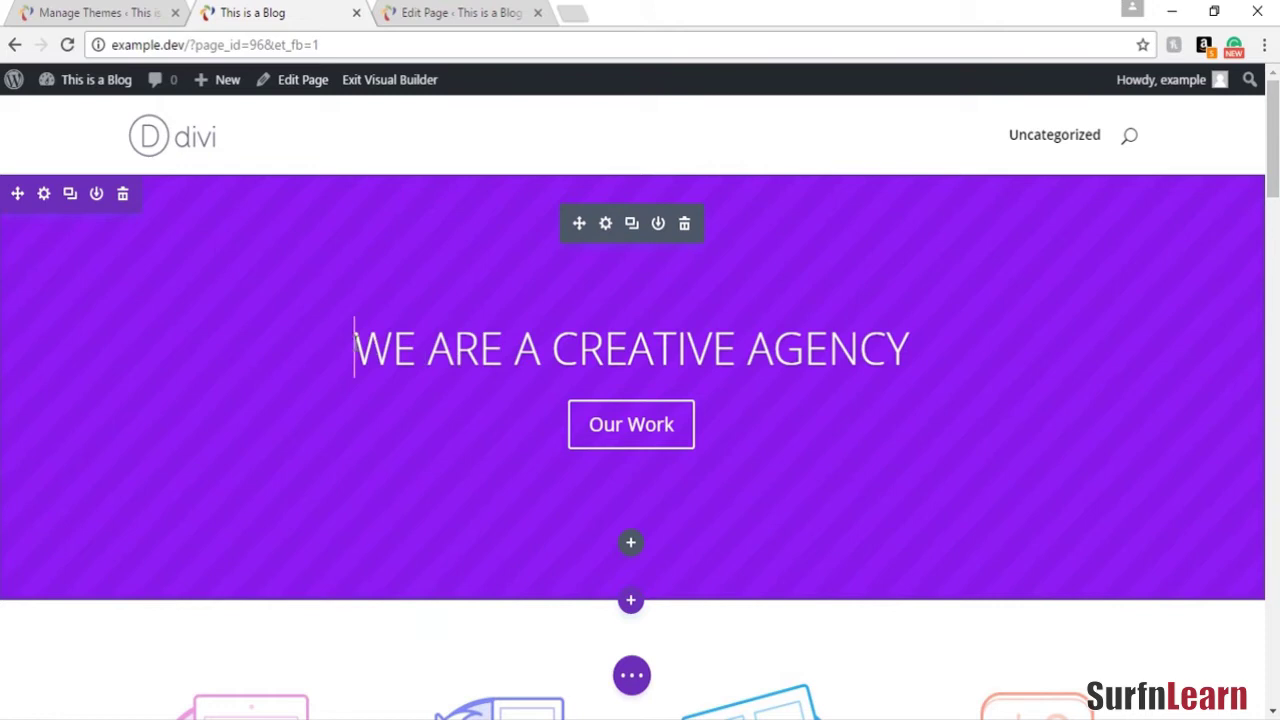
drag(356, 345, 987, 330)
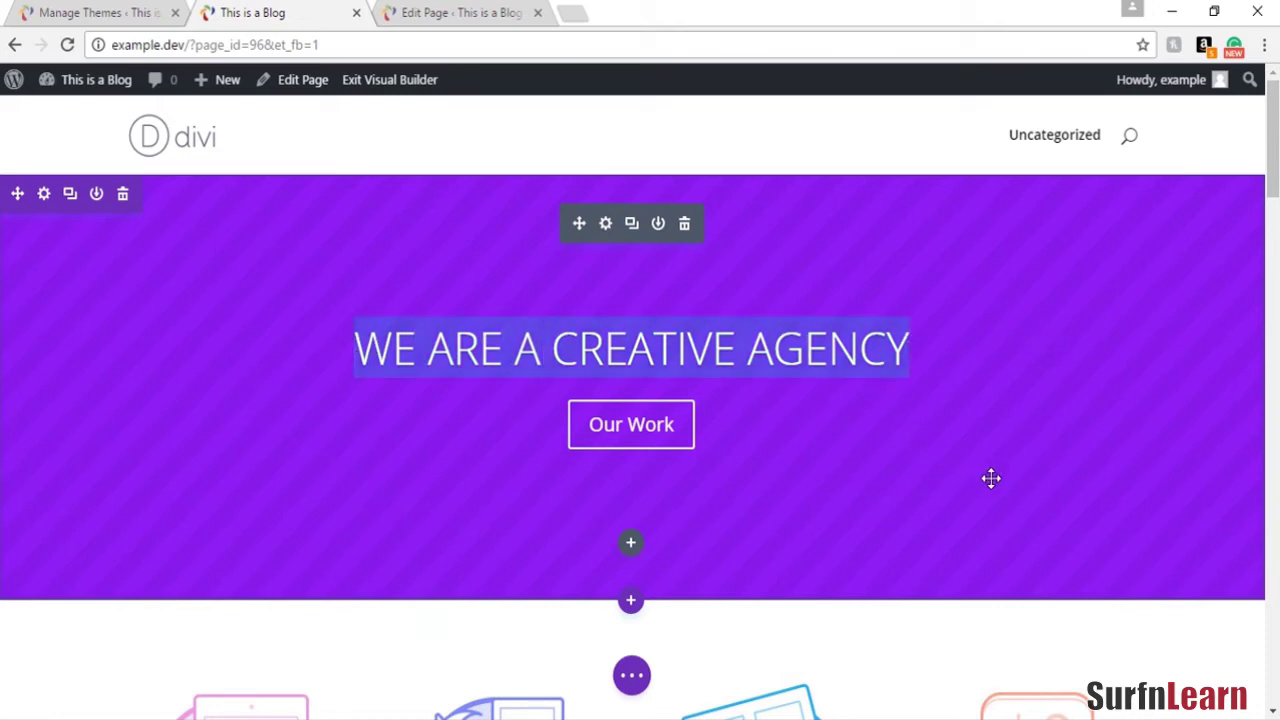
Look over the page's sections in the Visual Builder, from the header to the Connect With Us form and back
scroll(941, 477, down, 12)
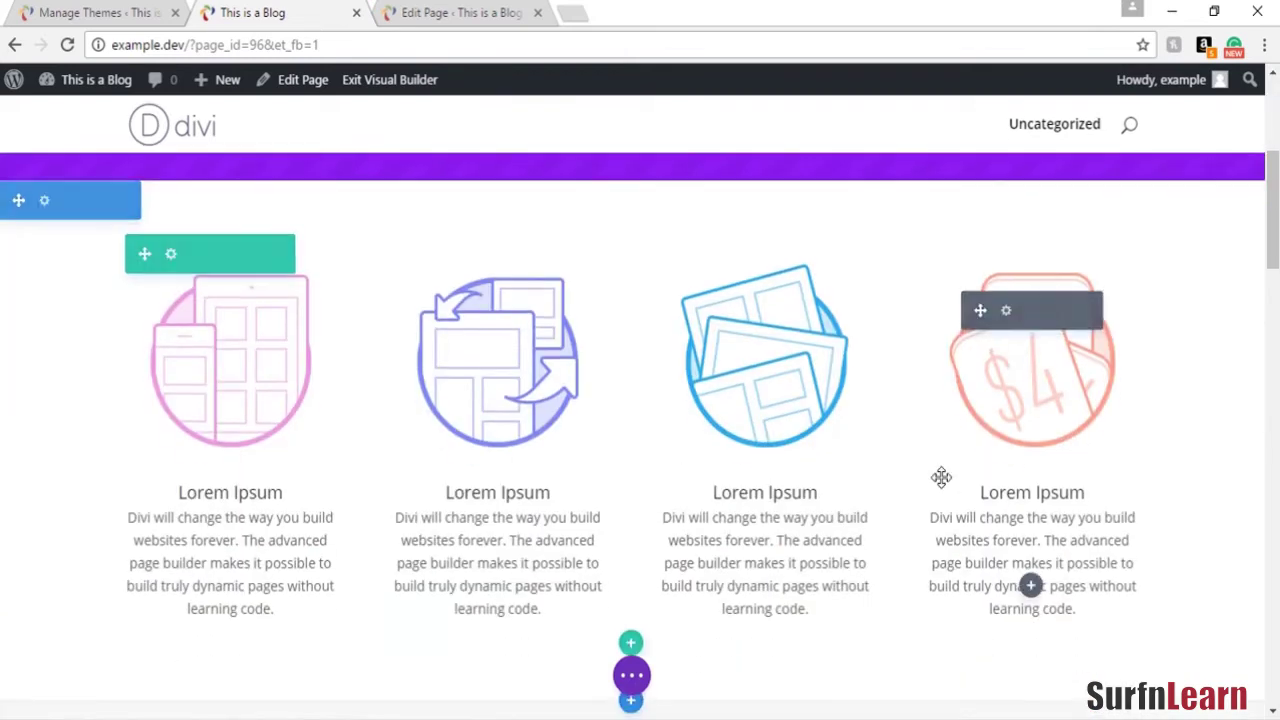
scroll(806, 500, down, 10)
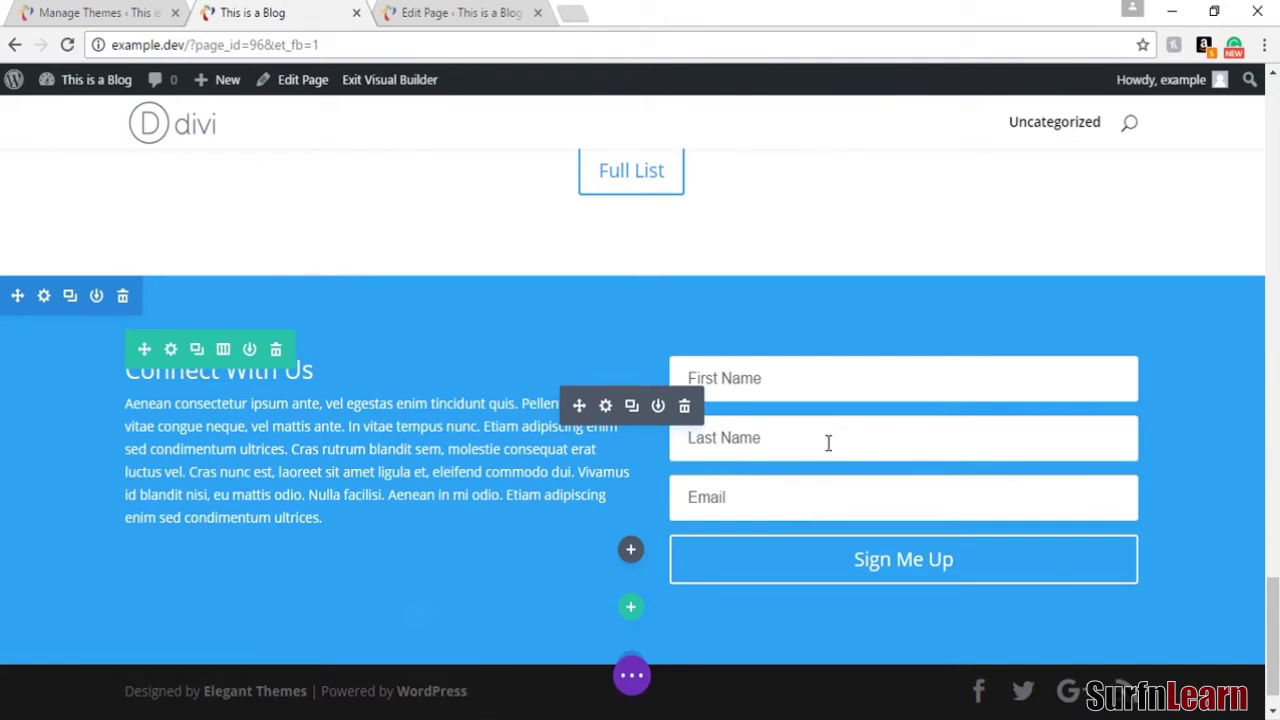
scroll(757, 309, up, 15)
scroll(640, 268, up, 10)
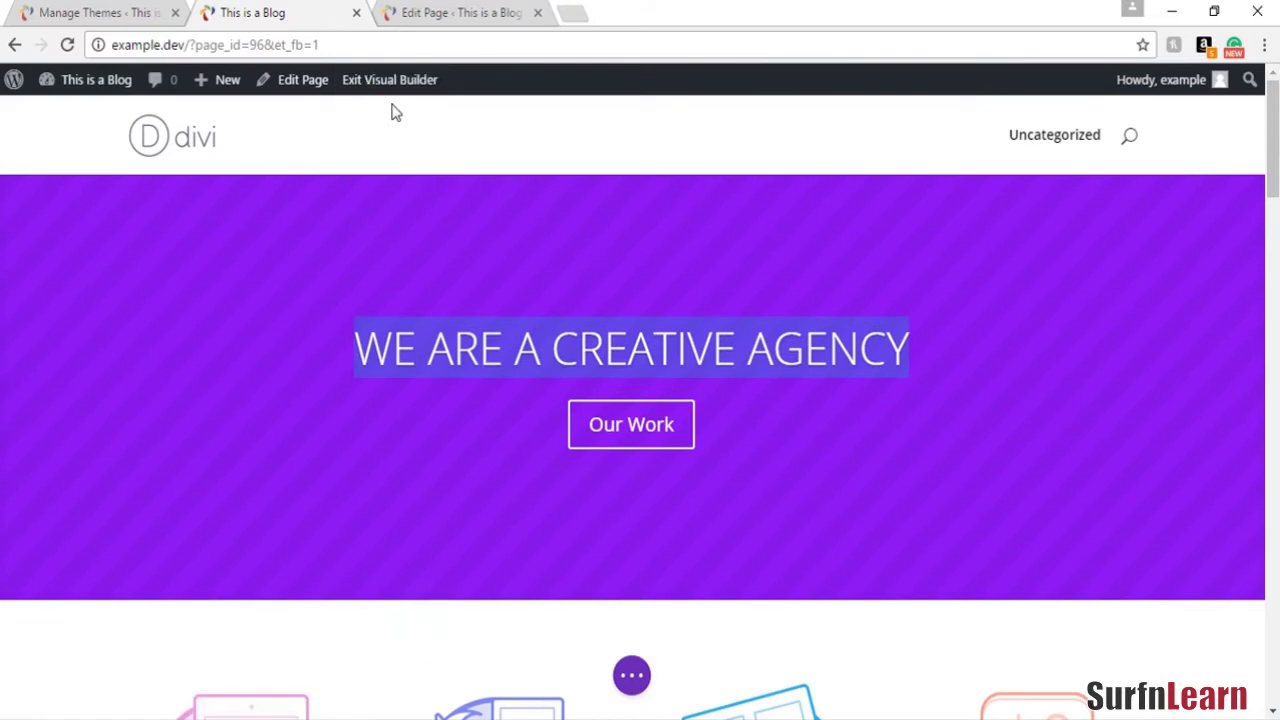
scroll(435, 170, down, 5)
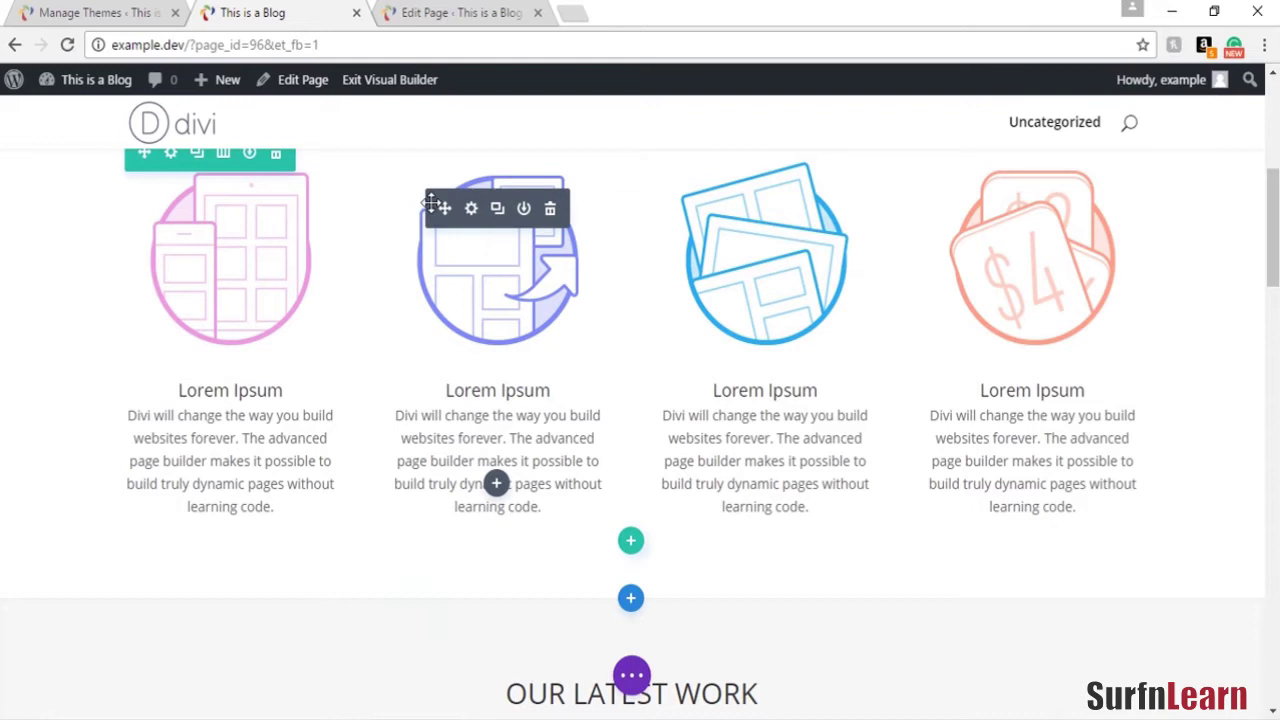
scroll(430, 205, down, 9)
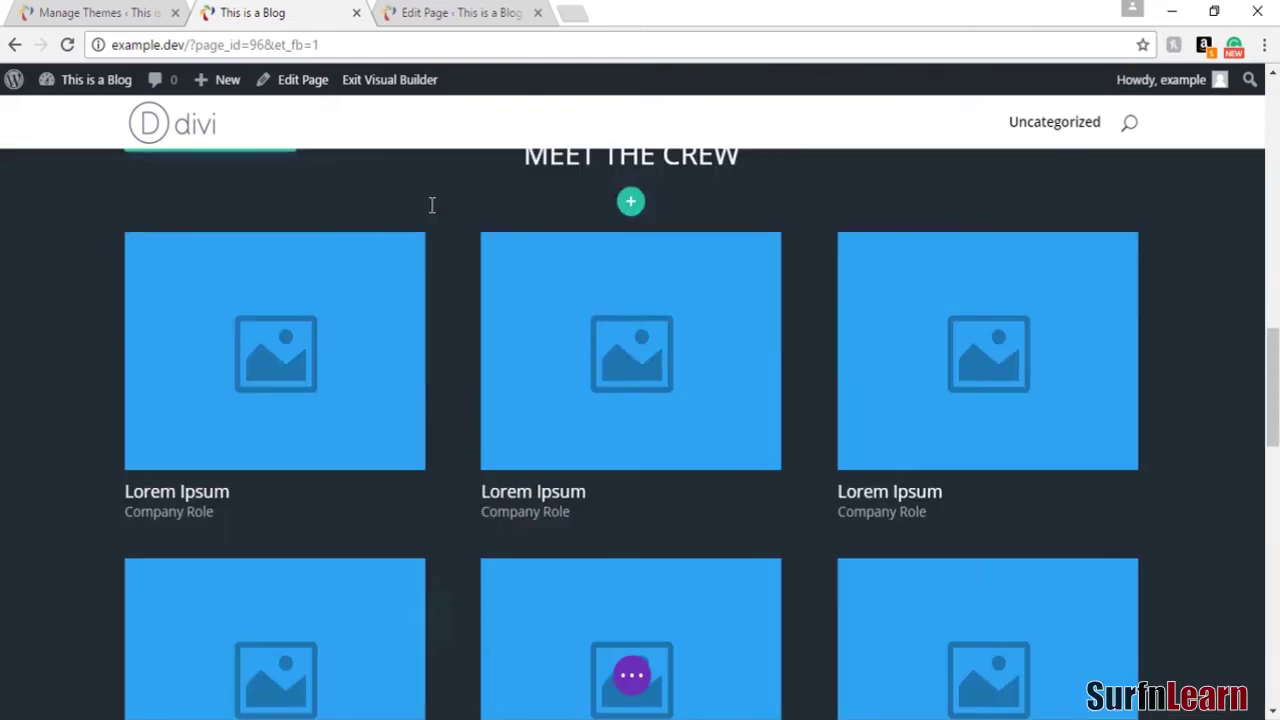
scroll(428, 210, up, 9)
scroll(429, 190, up, 5)
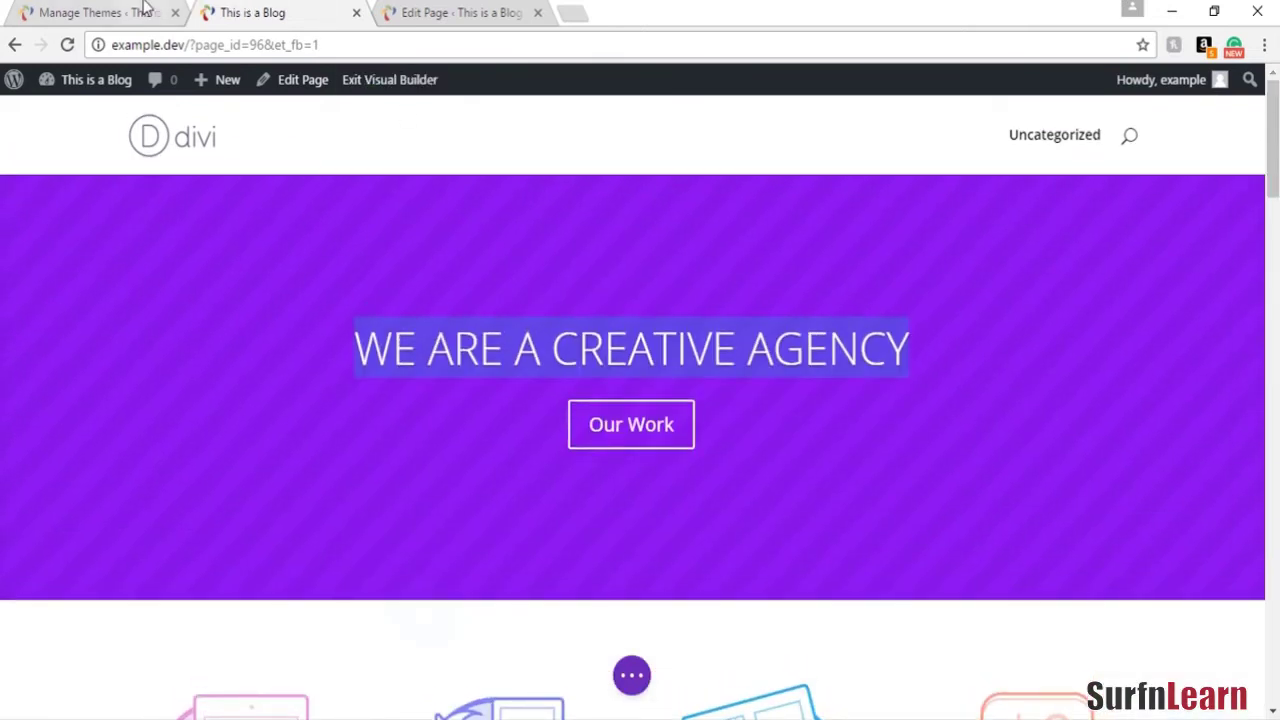
Open Divi's Theme Customizer in a new browser tab from the WordPress themes page and switch to it
click(128, 18)
scroll(120, 660, down, 1)
mouse_move(57, 651)
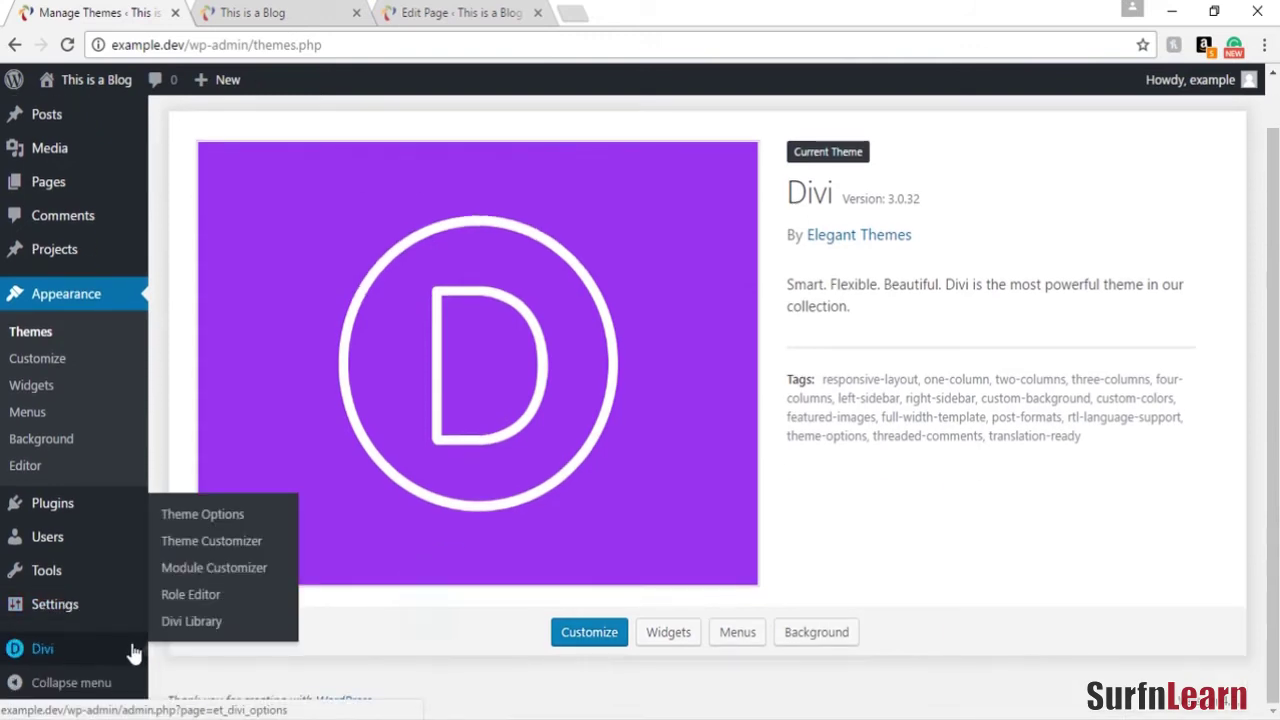
right_click(237, 552)
click(295, 562)
click(678, 10)
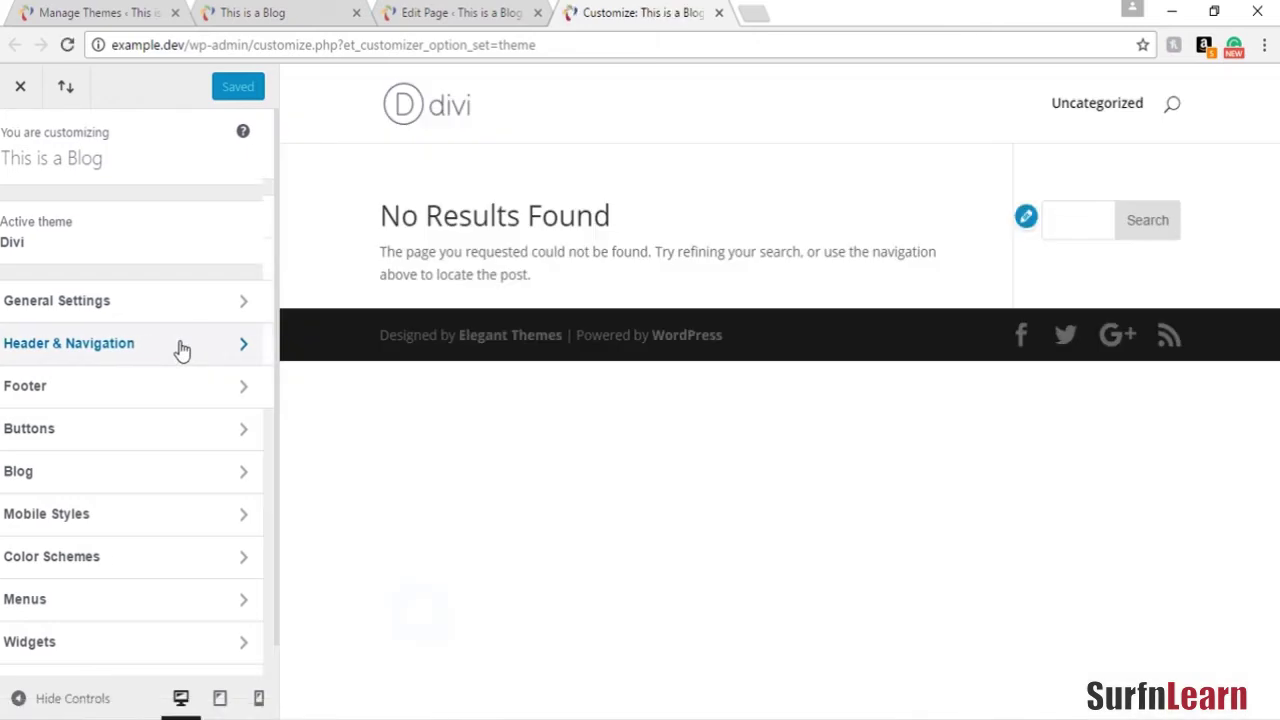
Try several grey background colors for the Primary Menu Bar in Header & Navigation, ending with #bcbcbc
click(180, 345)
click(138, 262)
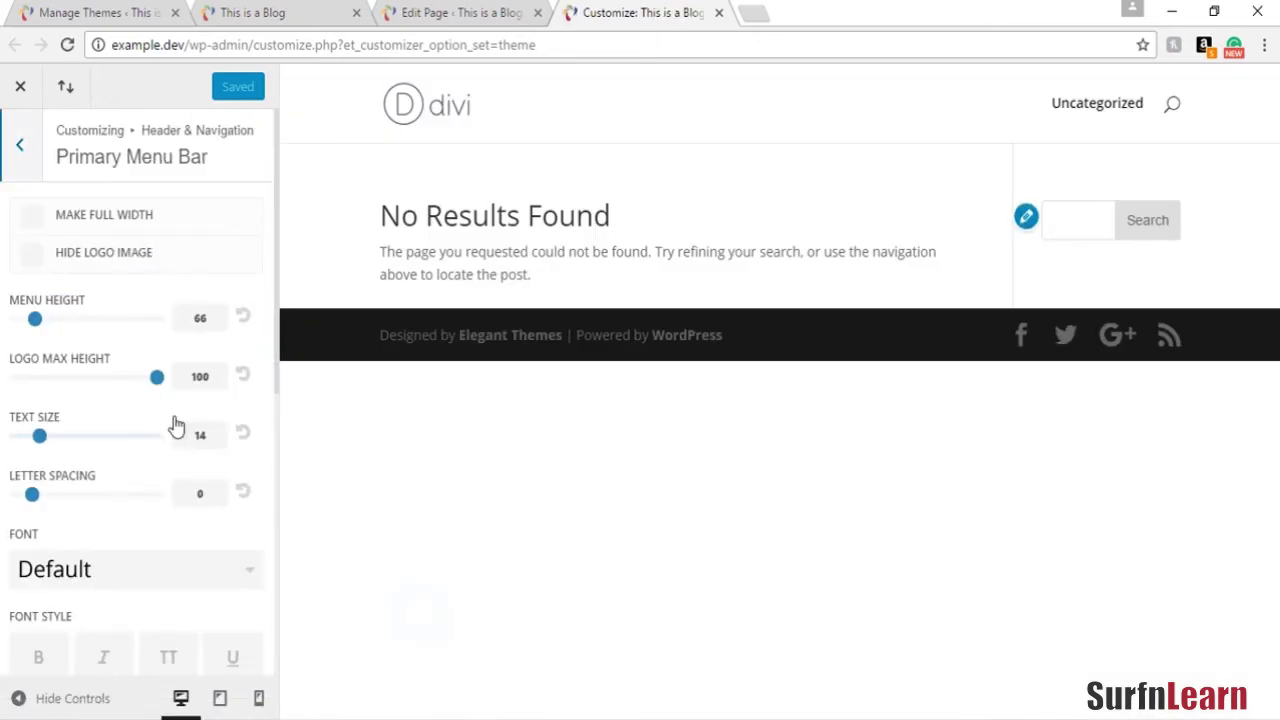
scroll(162, 450, down, 4)
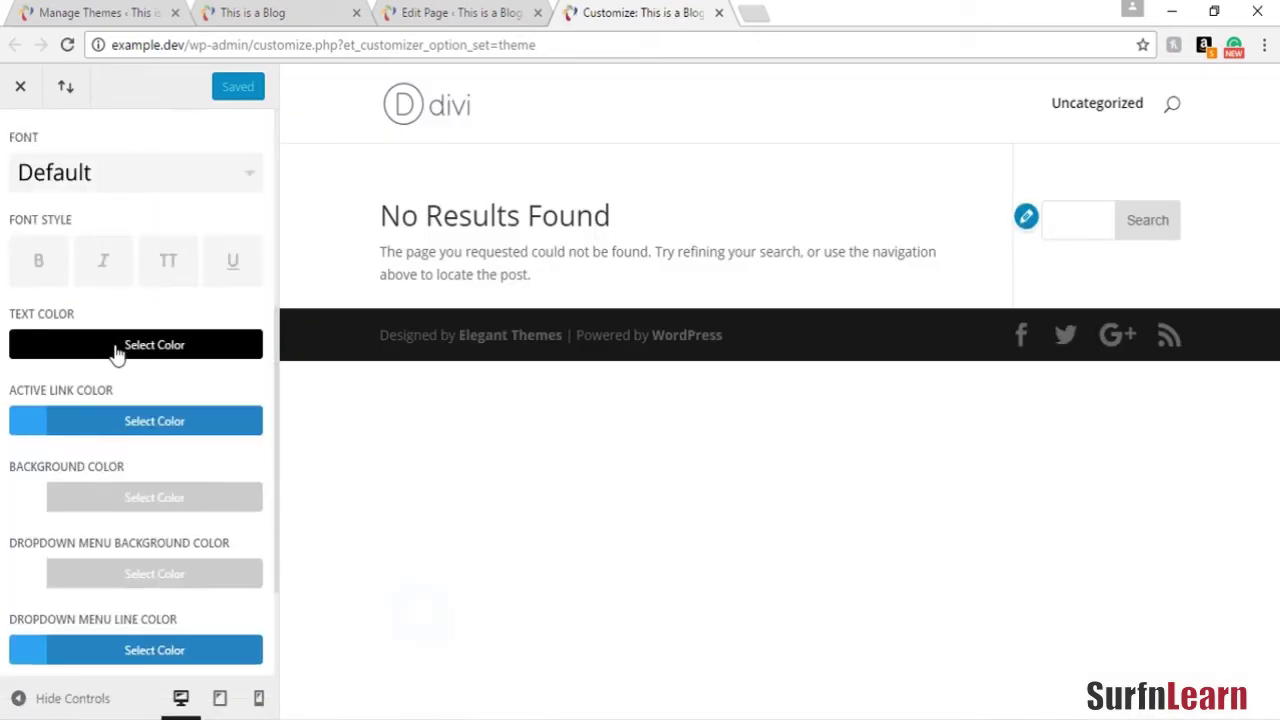
click(80, 503)
click(32, 643)
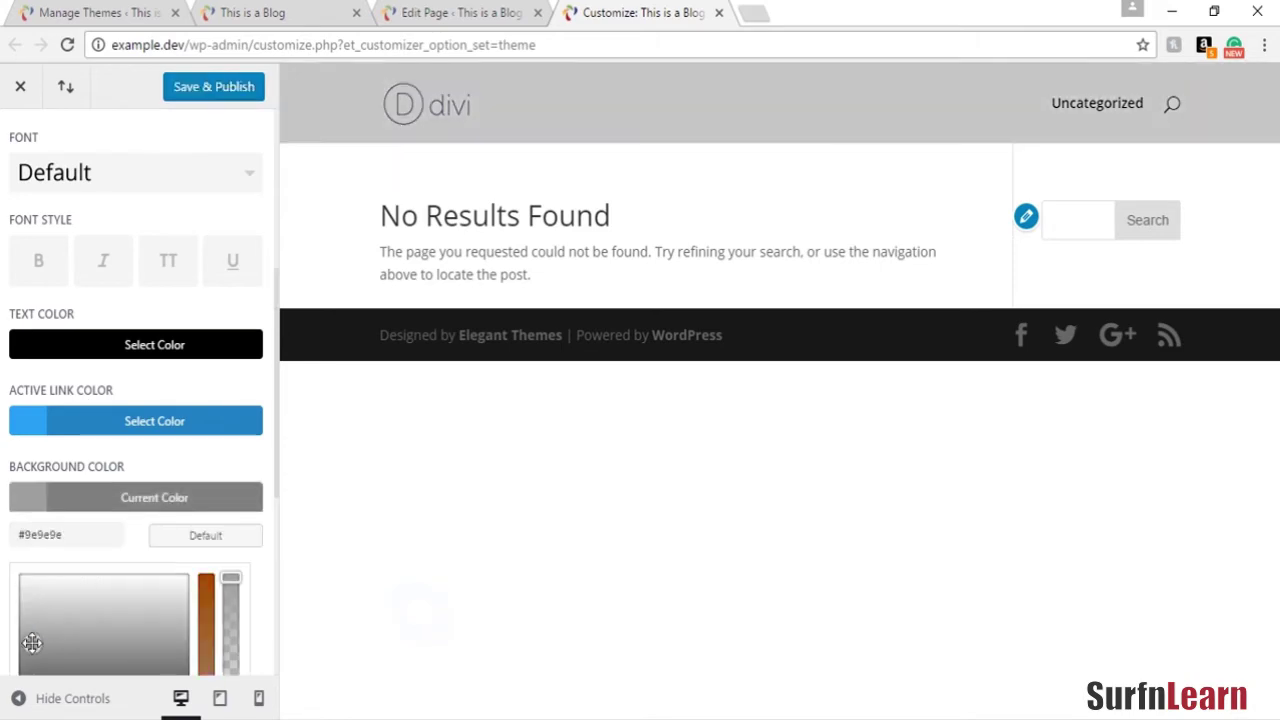
click(168, 585)
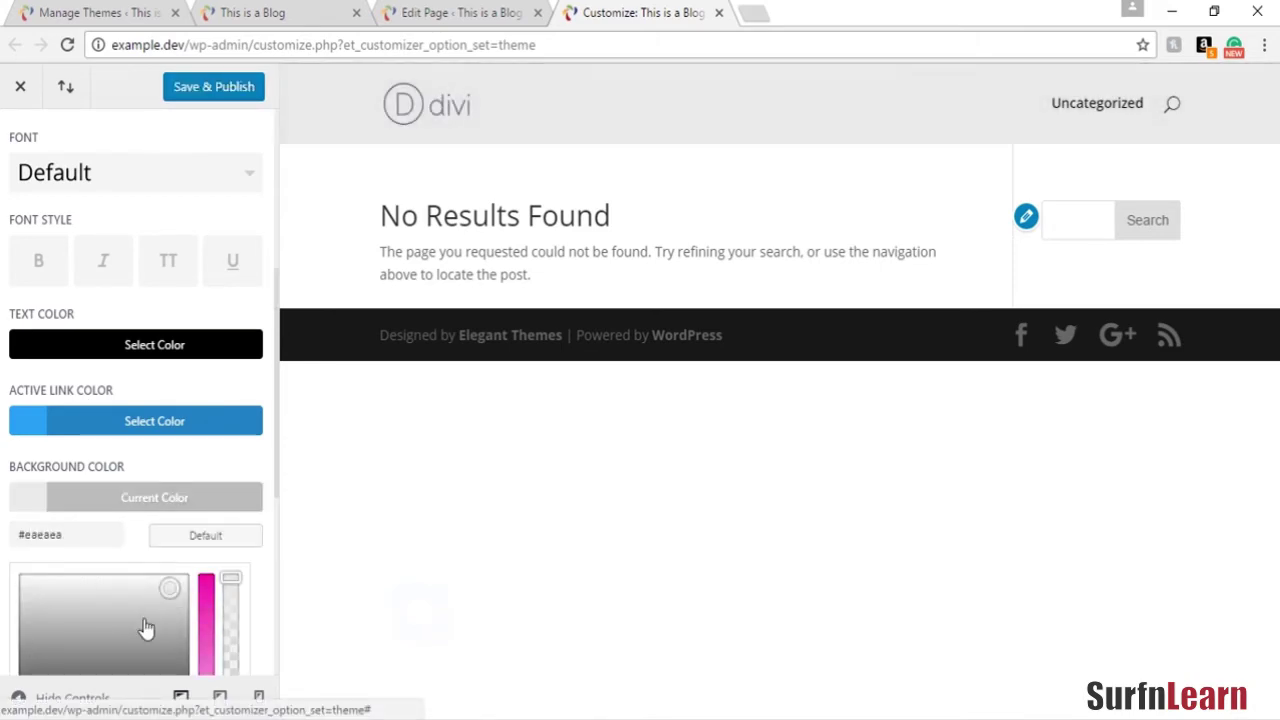
click(144, 619)
scroll(170, 597, down, 1)
click(122, 572)
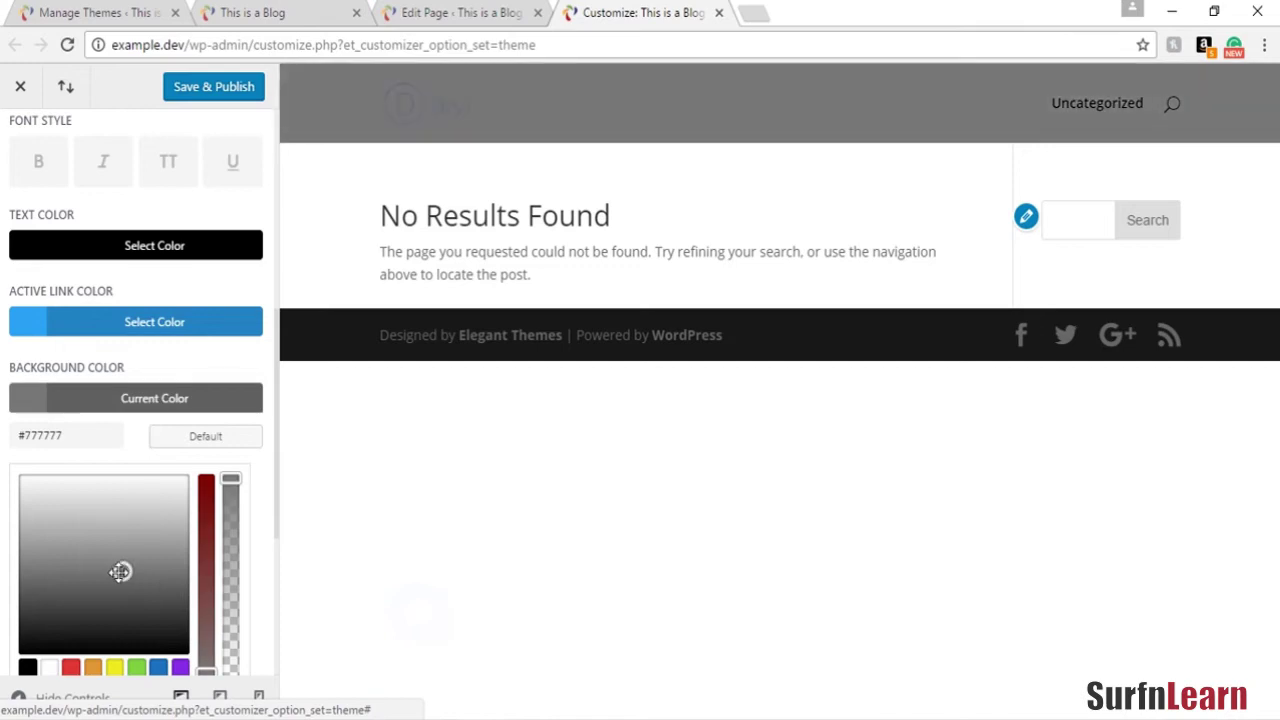
click(96, 518)
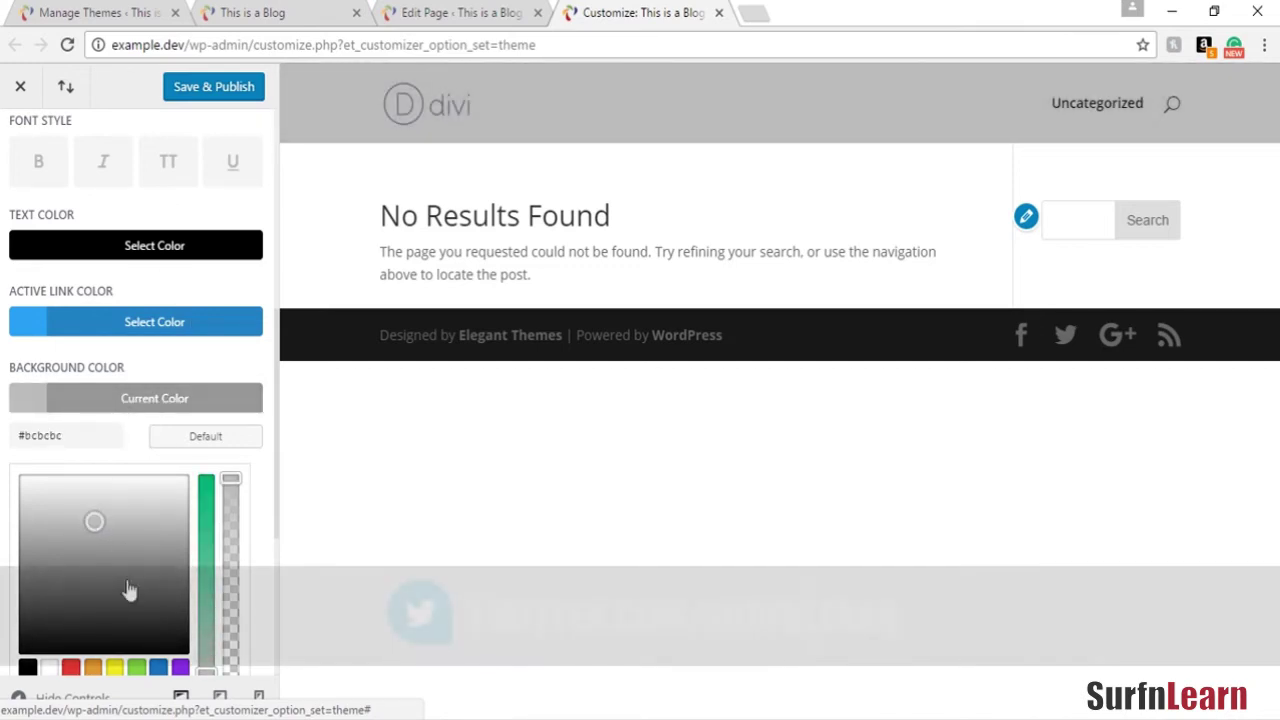
Set the Primary Menu Bar's background color to the green preset swatch
scroll(140, 678, down, 1)
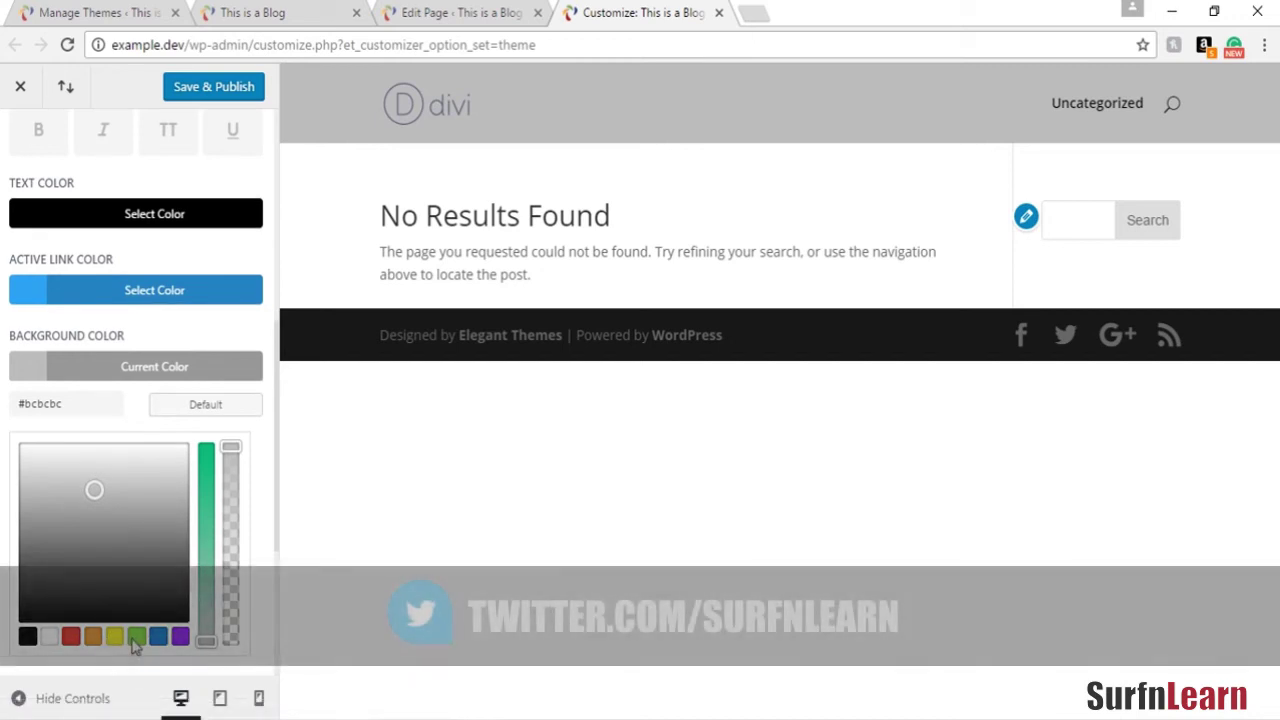
click(136, 637)
drag(237, 480, 209, 420)
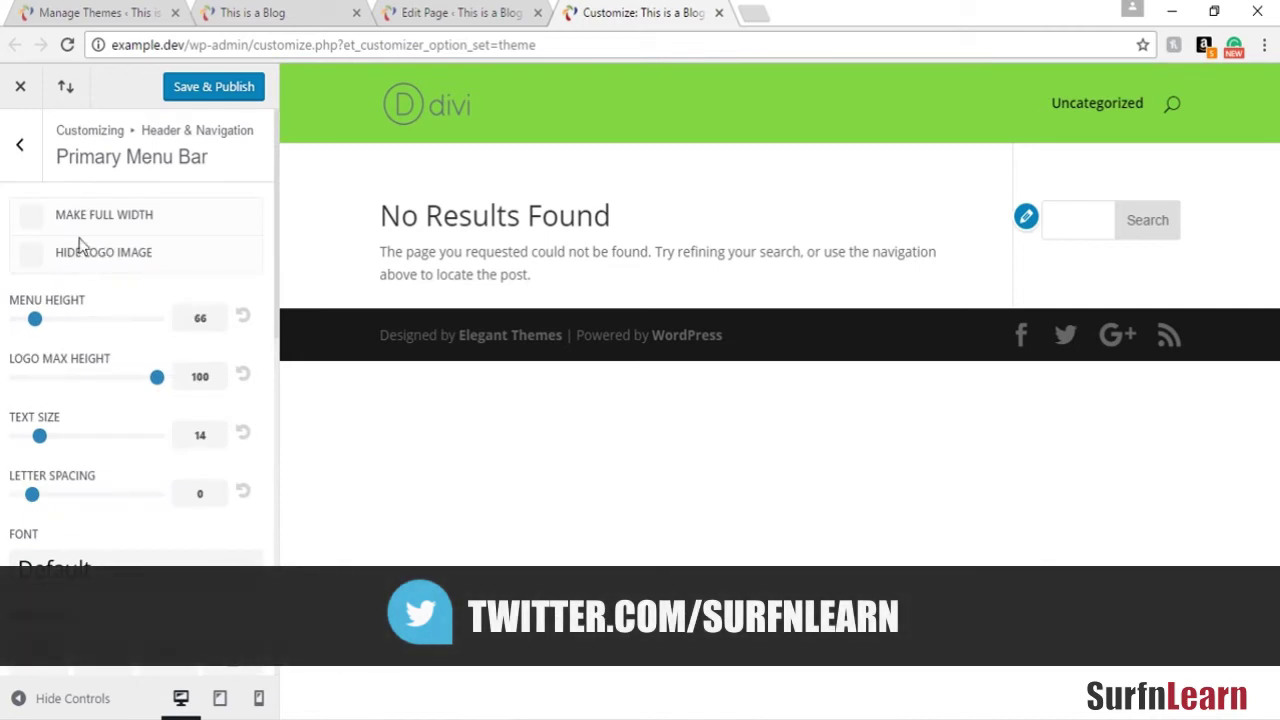
Return to the customizer's main list, look over its setting categories, and leave the customizer without saving
click(19, 144)
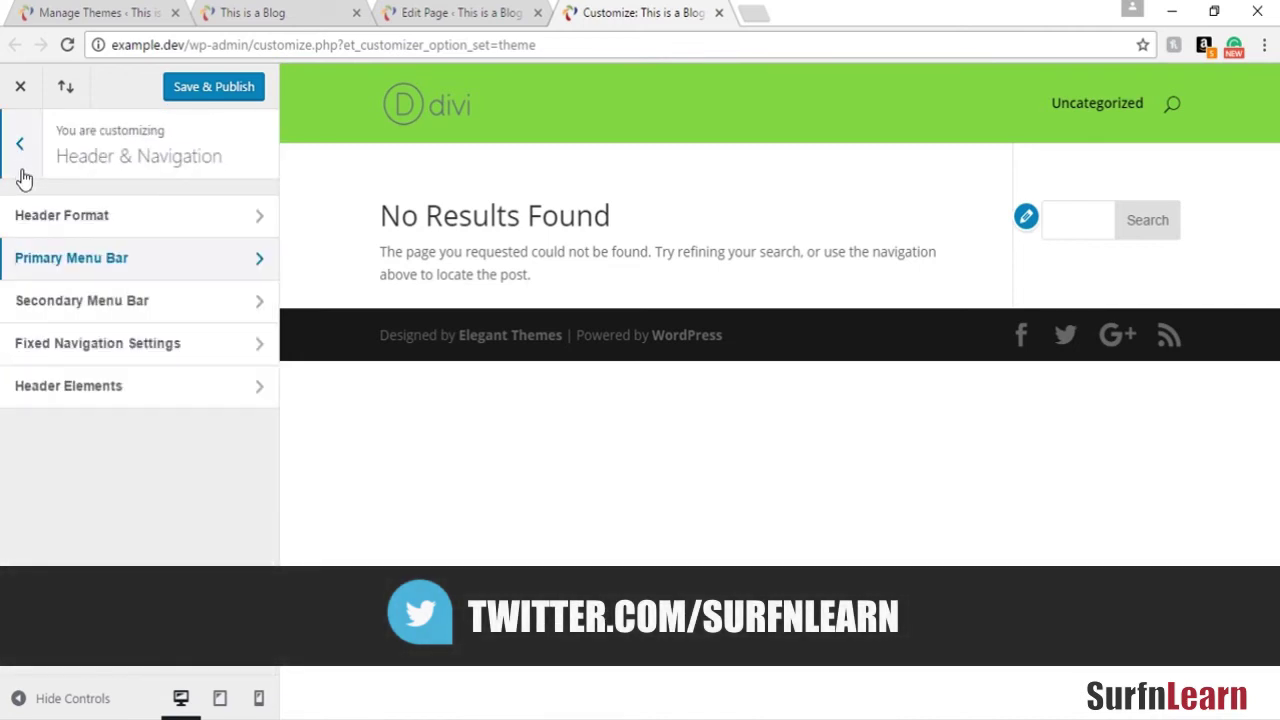
click(24, 178)
scroll(123, 454, down, 1)
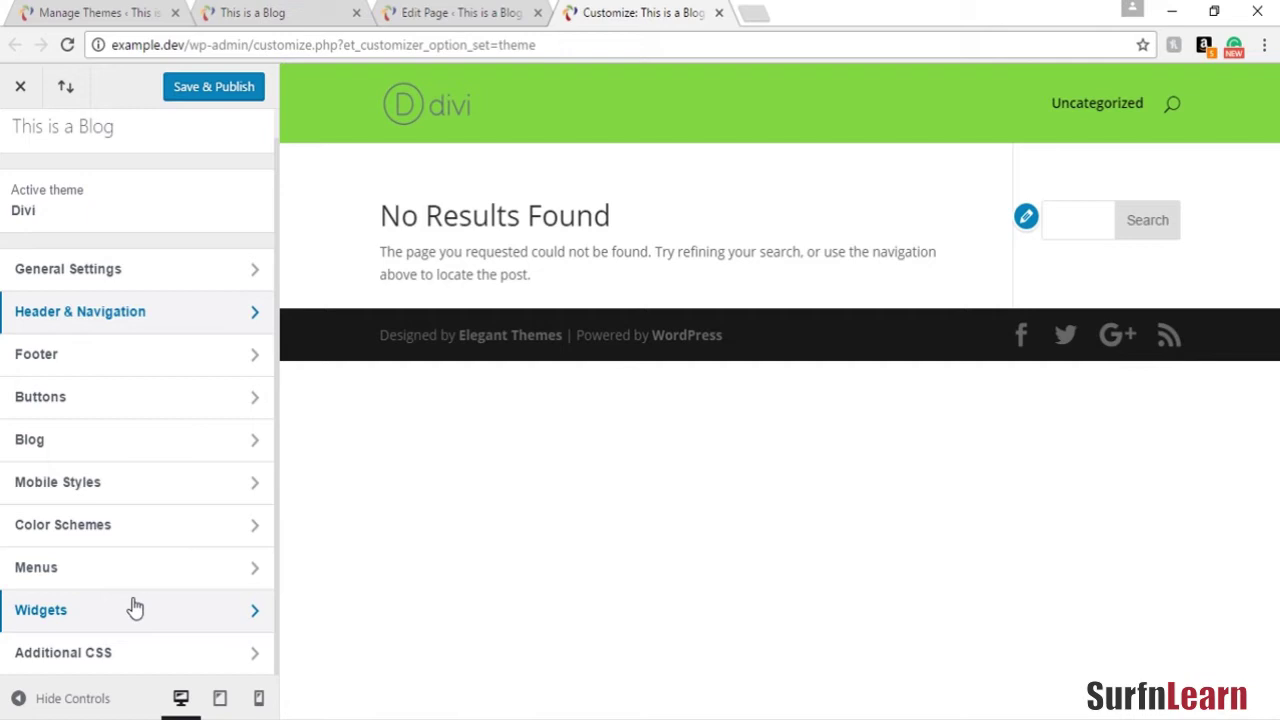
scroll(131, 414, up, 1)
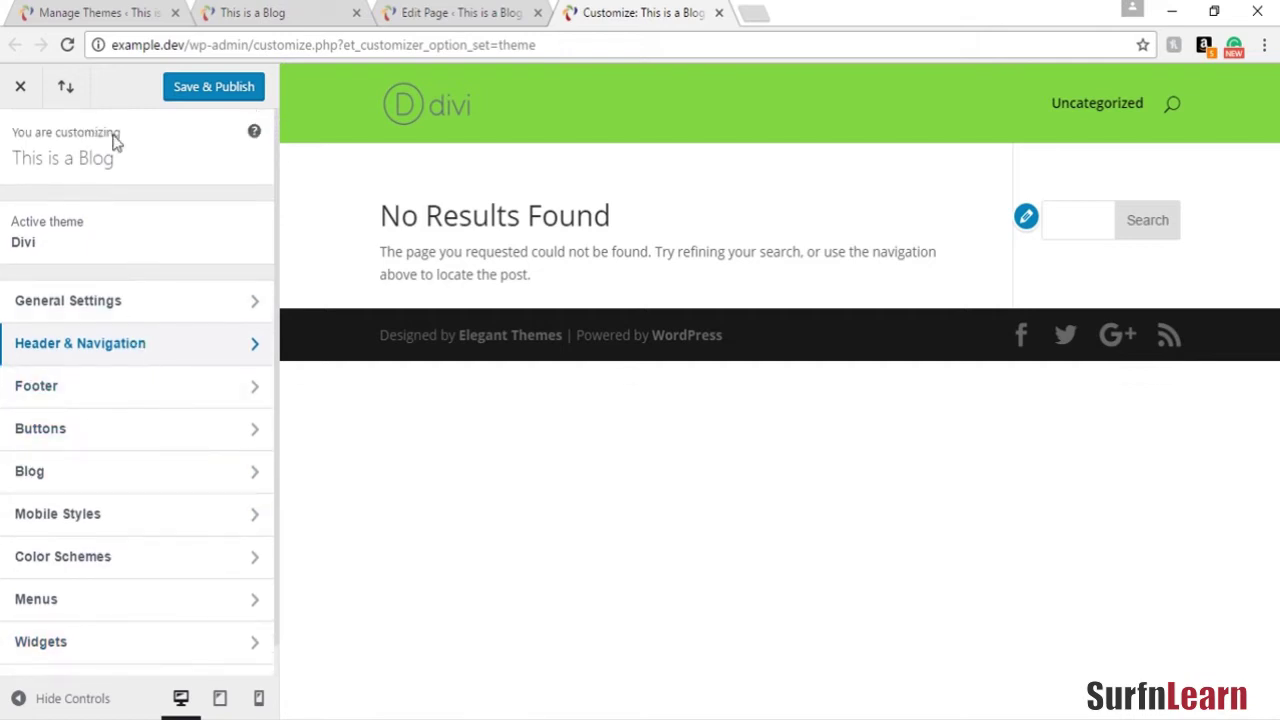
click(20, 87)
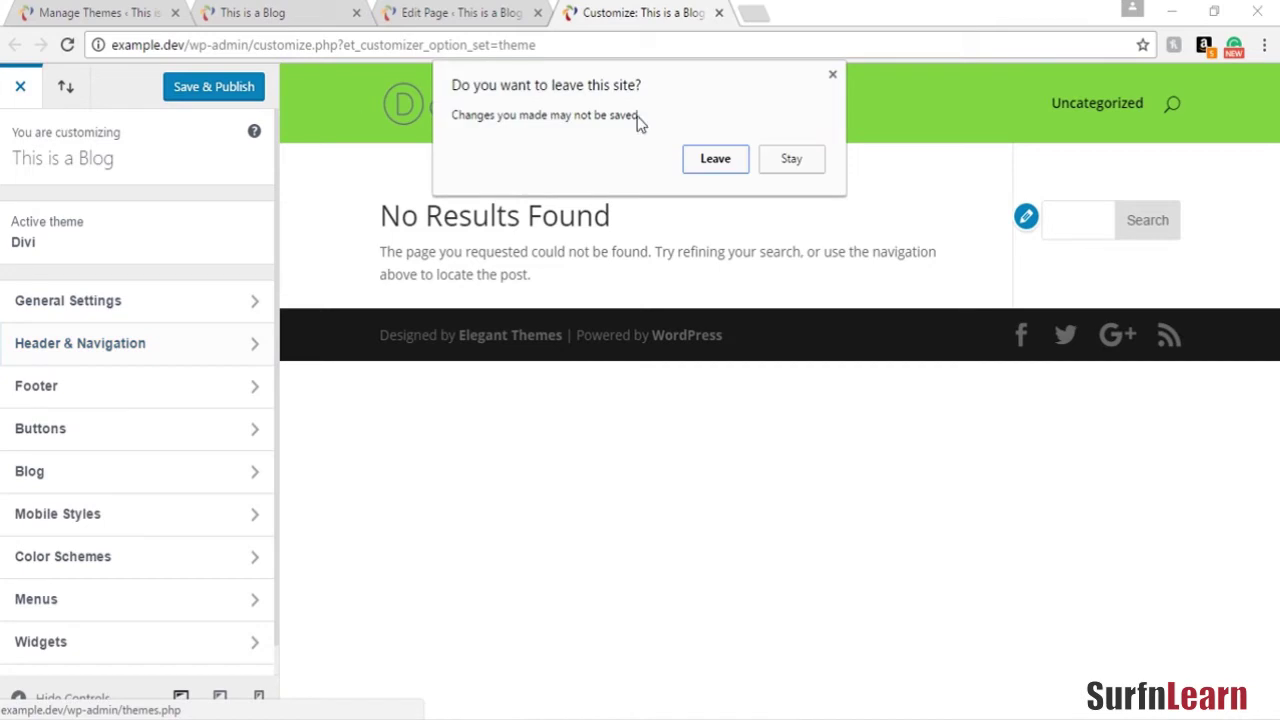
click(703, 163)
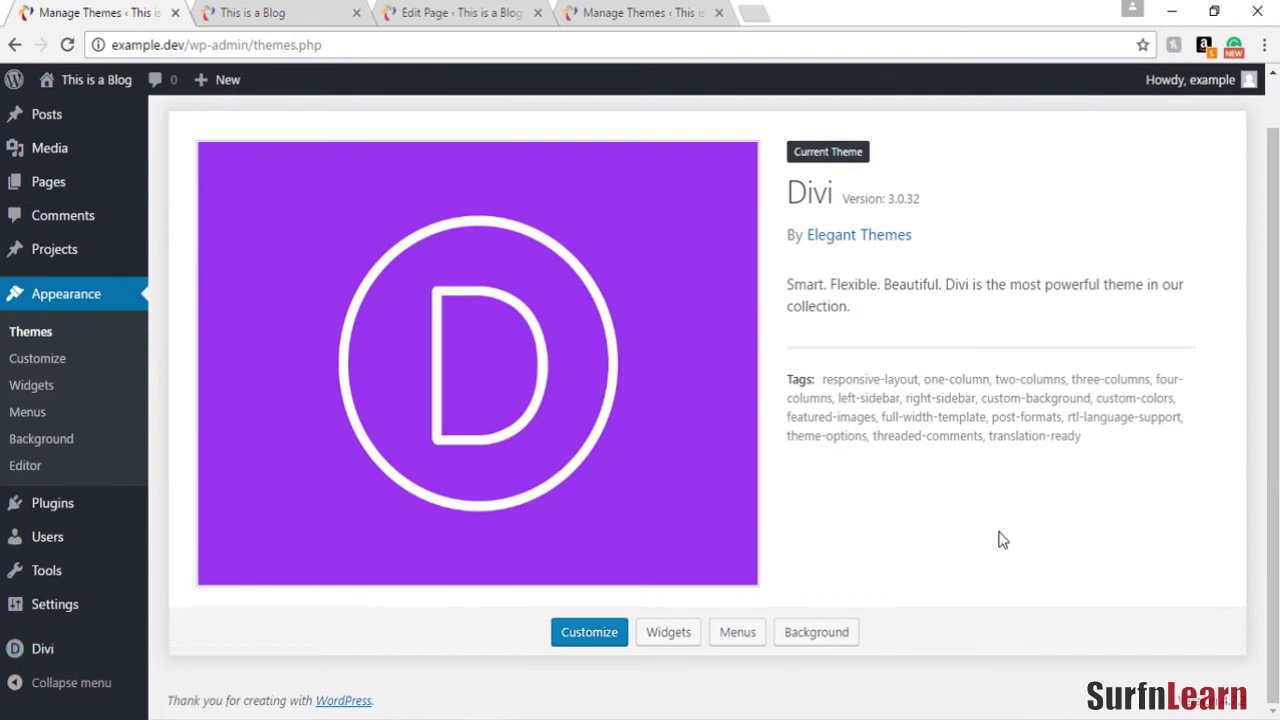
scroll(1003, 543, up, 1)
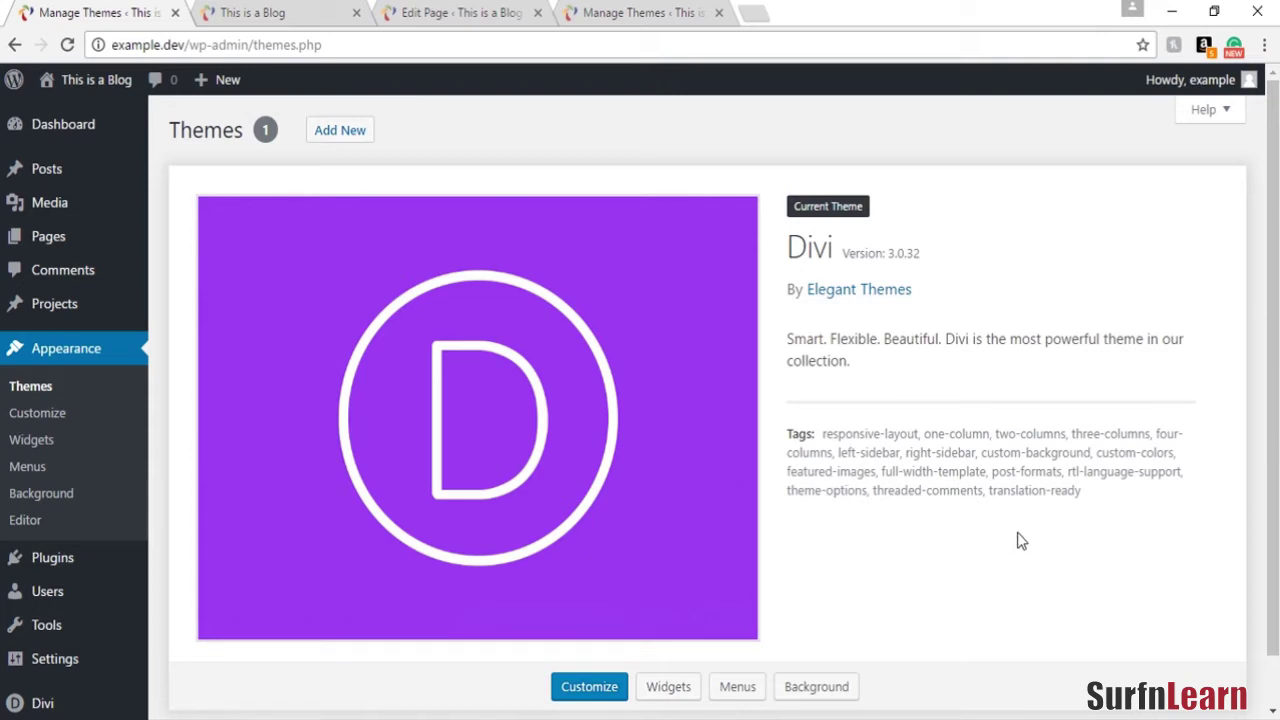
scroll(1017, 540, down, 1)
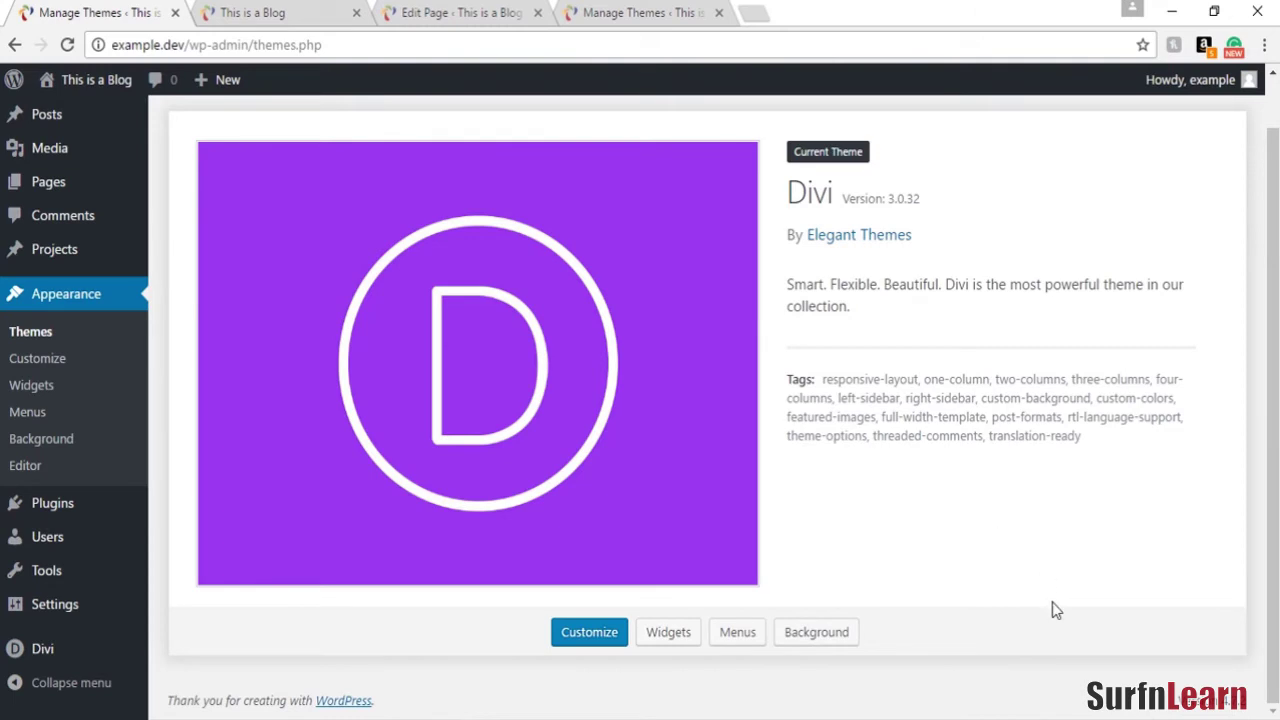
scroll(1052, 596, up, 1)
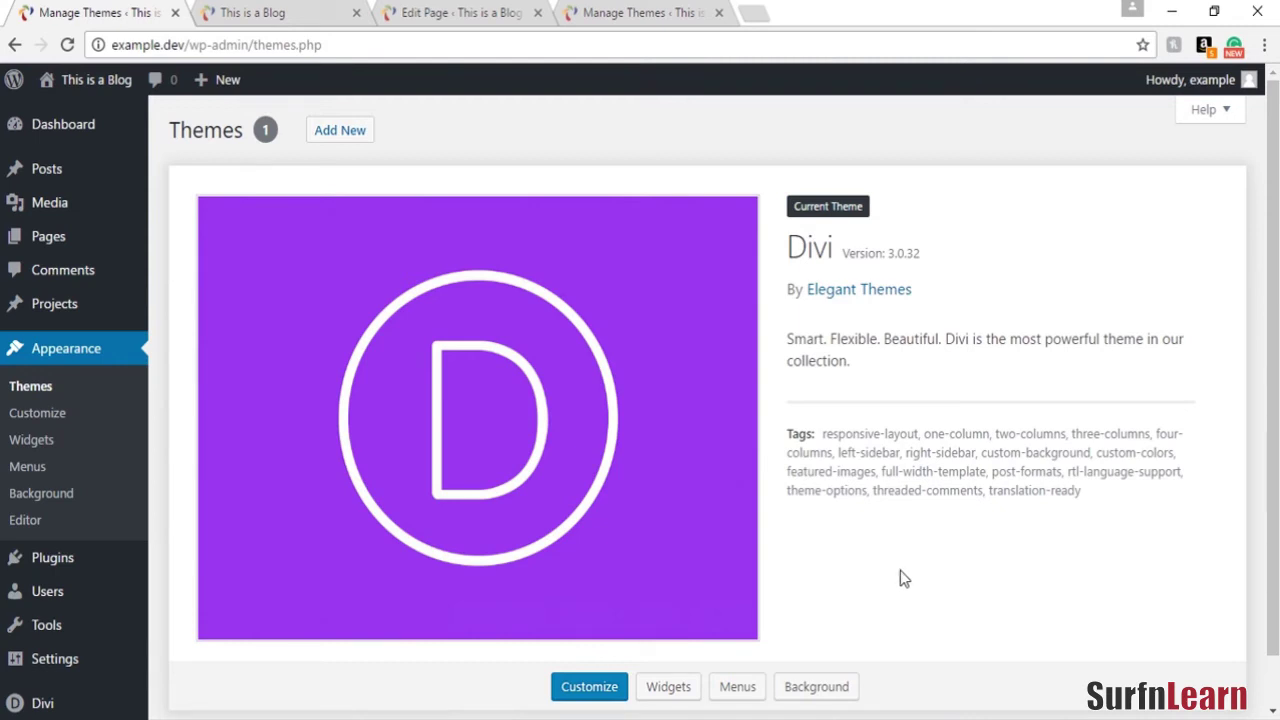
View Divi's style.css stylesheet in the theme editor and return to the installed themes page
click(22, 522)
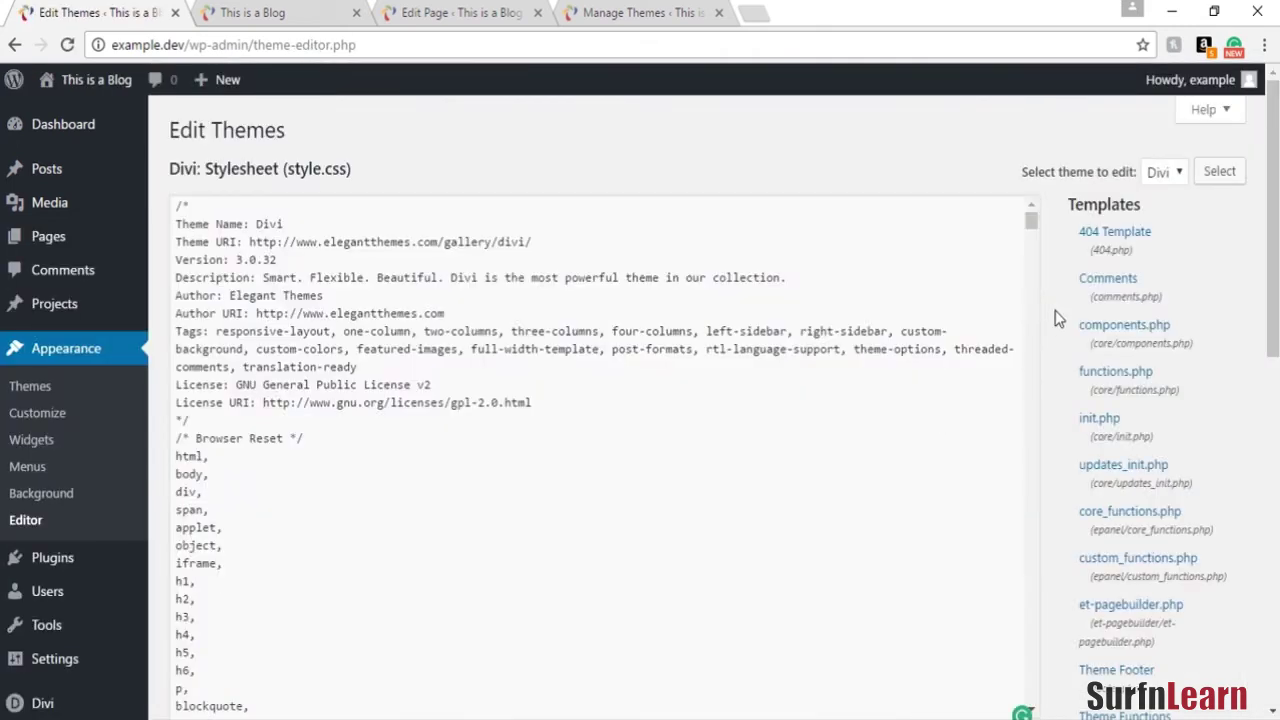
click(53, 398)
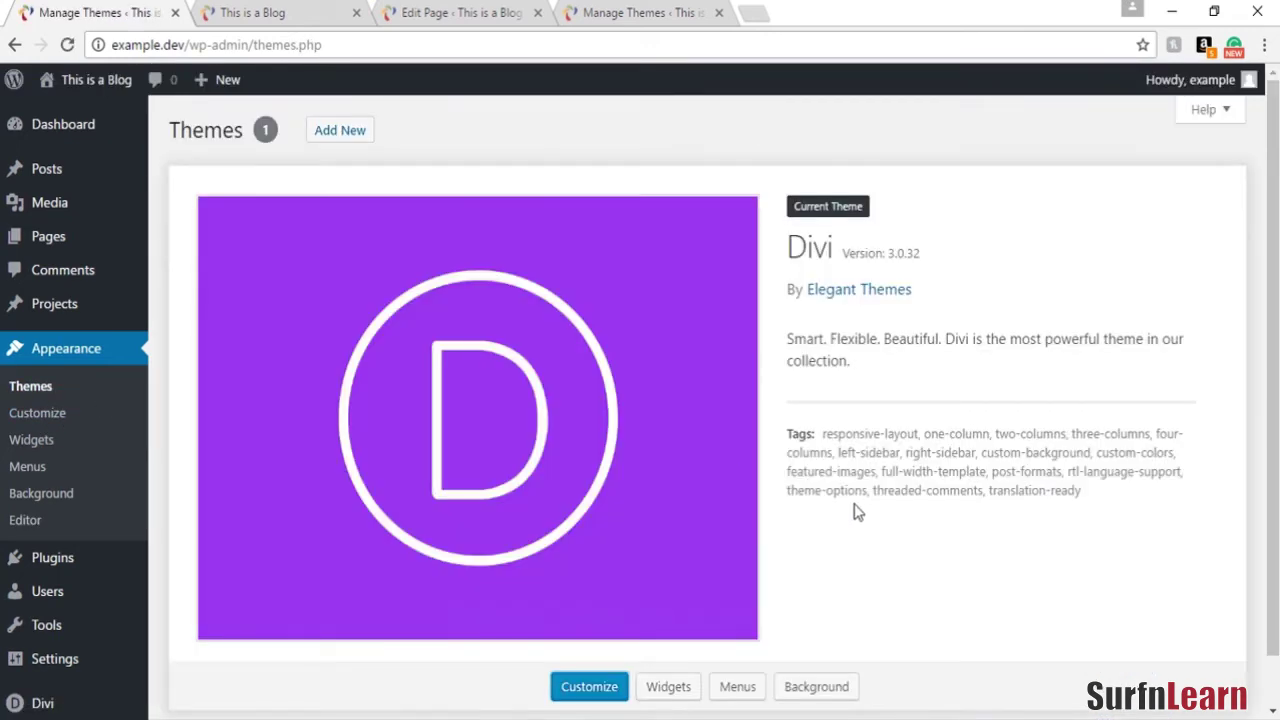
scroll(881, 529, down, 1)
scroll(880, 524, up, 1)
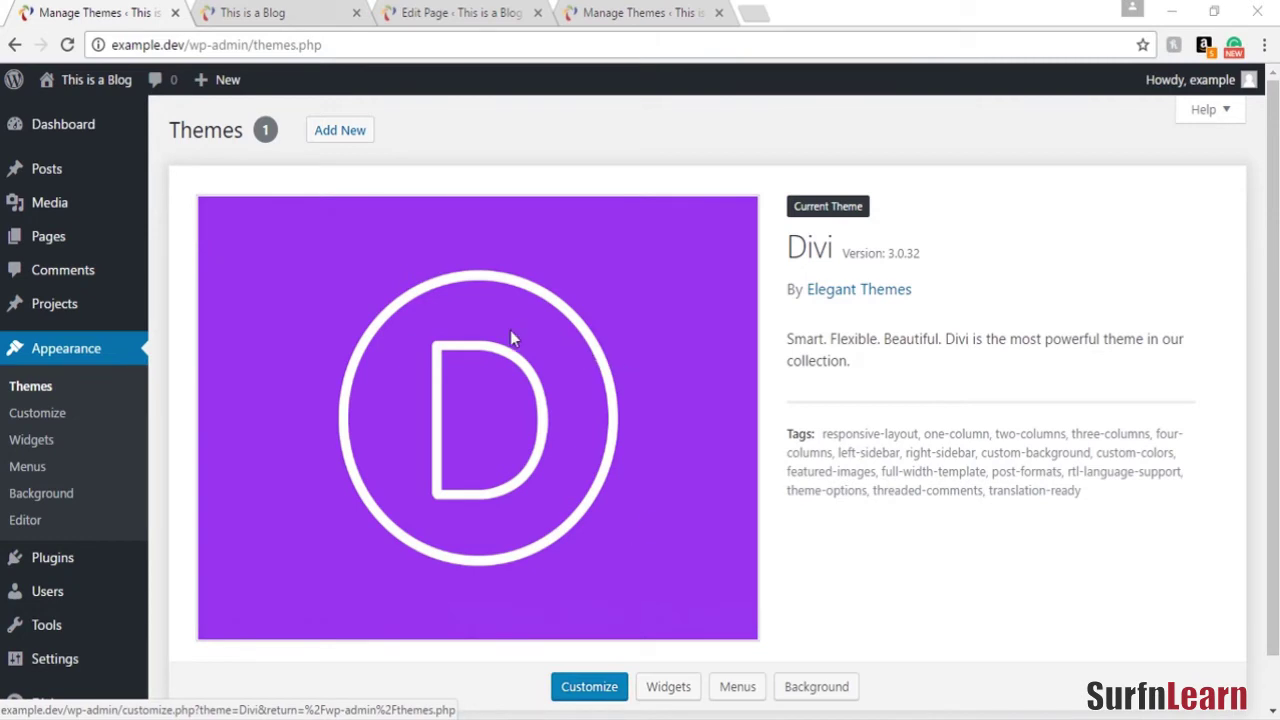
Switch to the untitled Sublime Text window
mouse_move(528, 715)
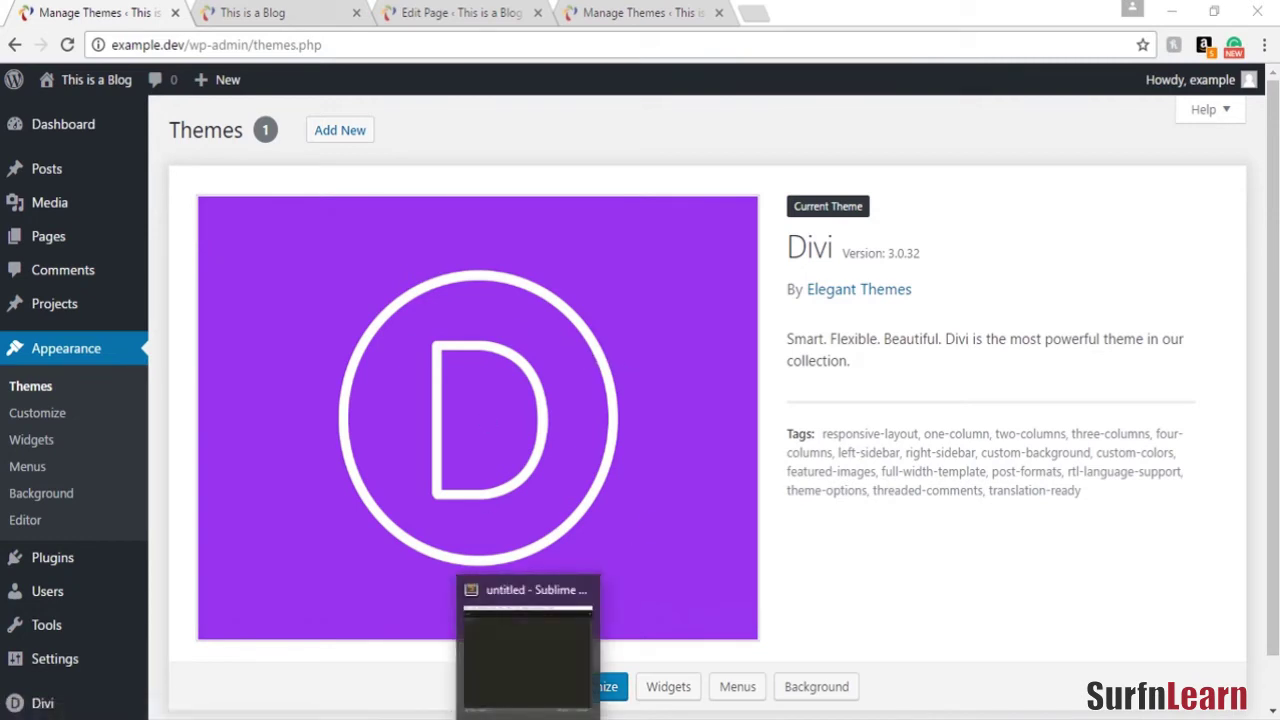
click(528, 650)
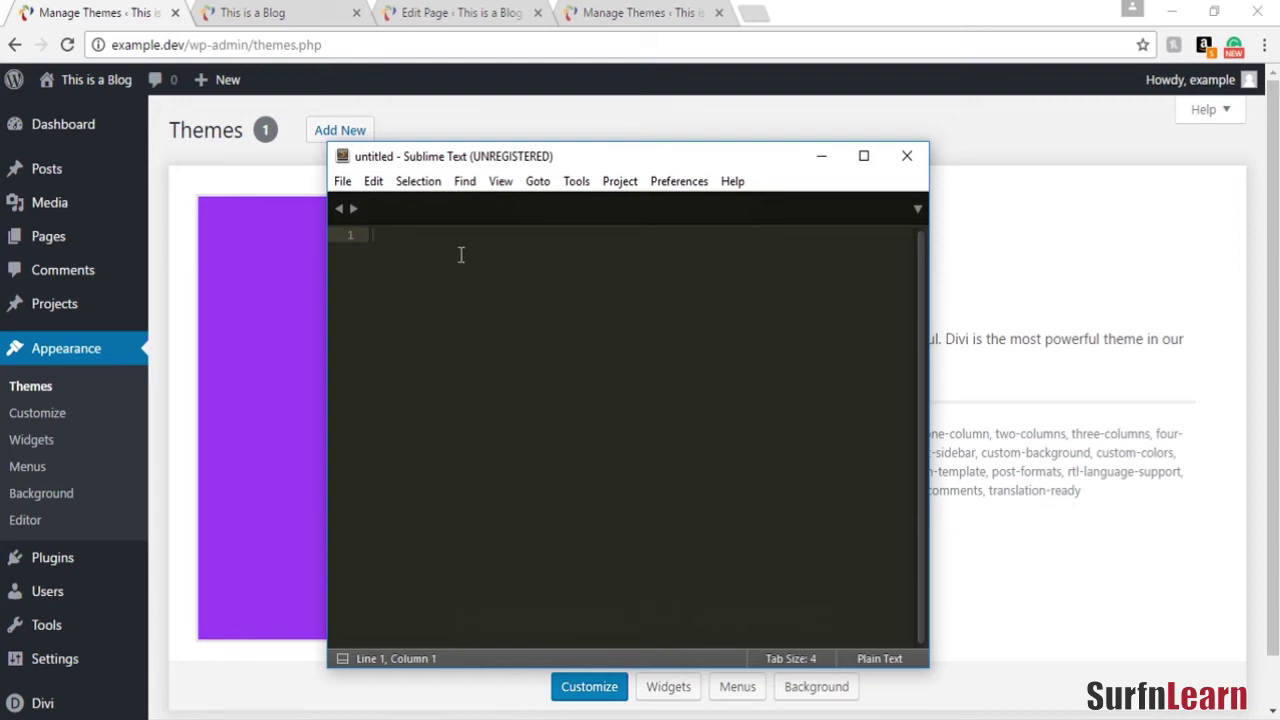
Maximize the editor window and open a CSS comment with /* followed by the line "Template: Divi"
double_click(652, 160)
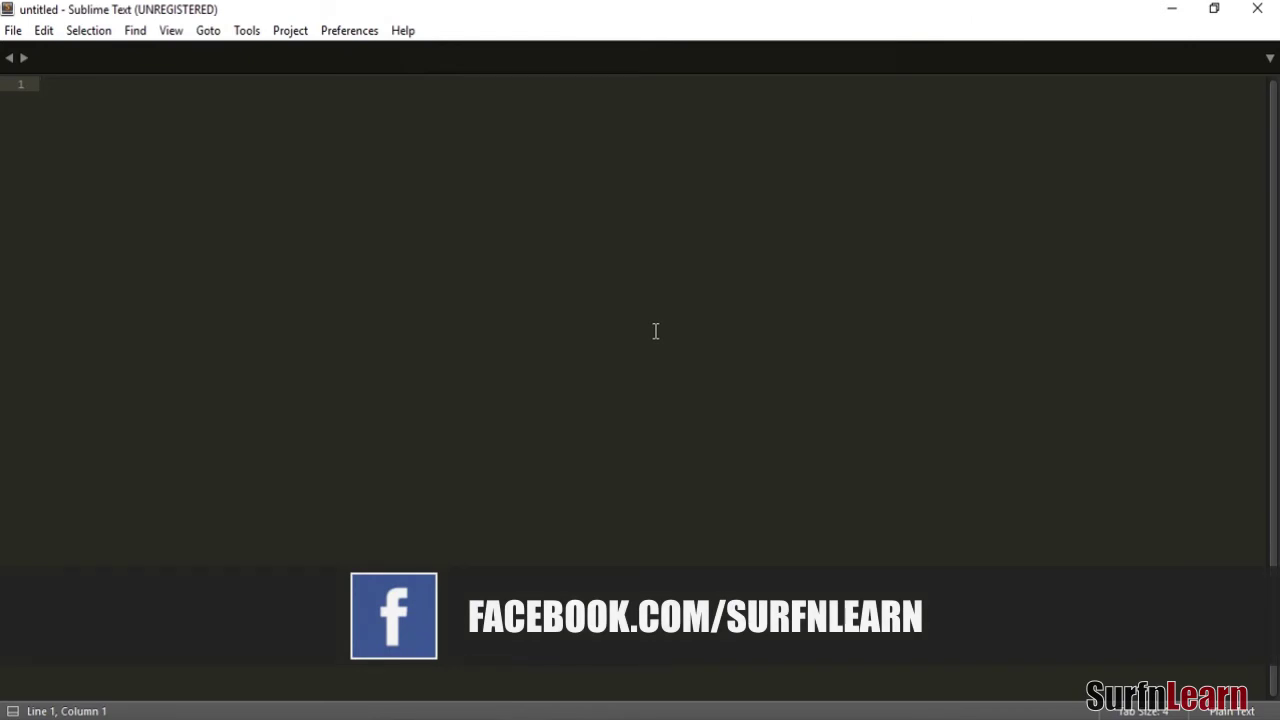
text(*/)
key(BackSpace)
key(BackSpace)
text(/*)
key(Return)
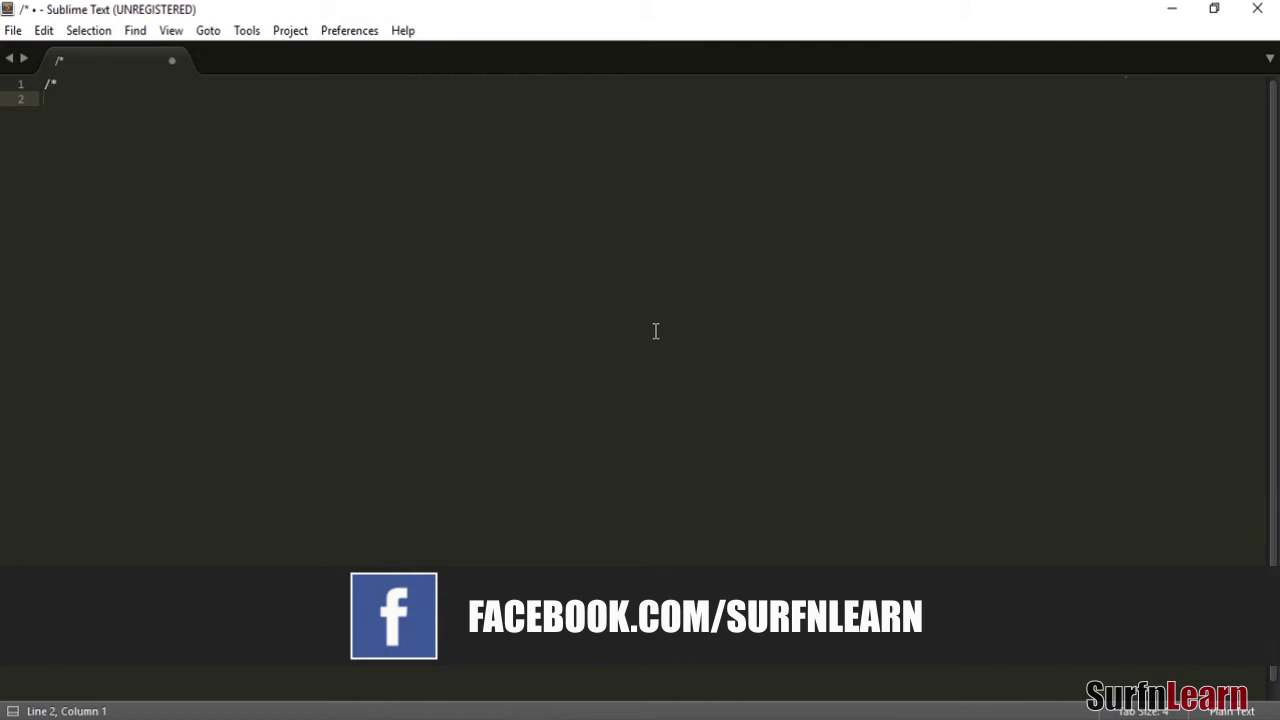
text(Template:?)
key(BackSpace)
text(Divi)
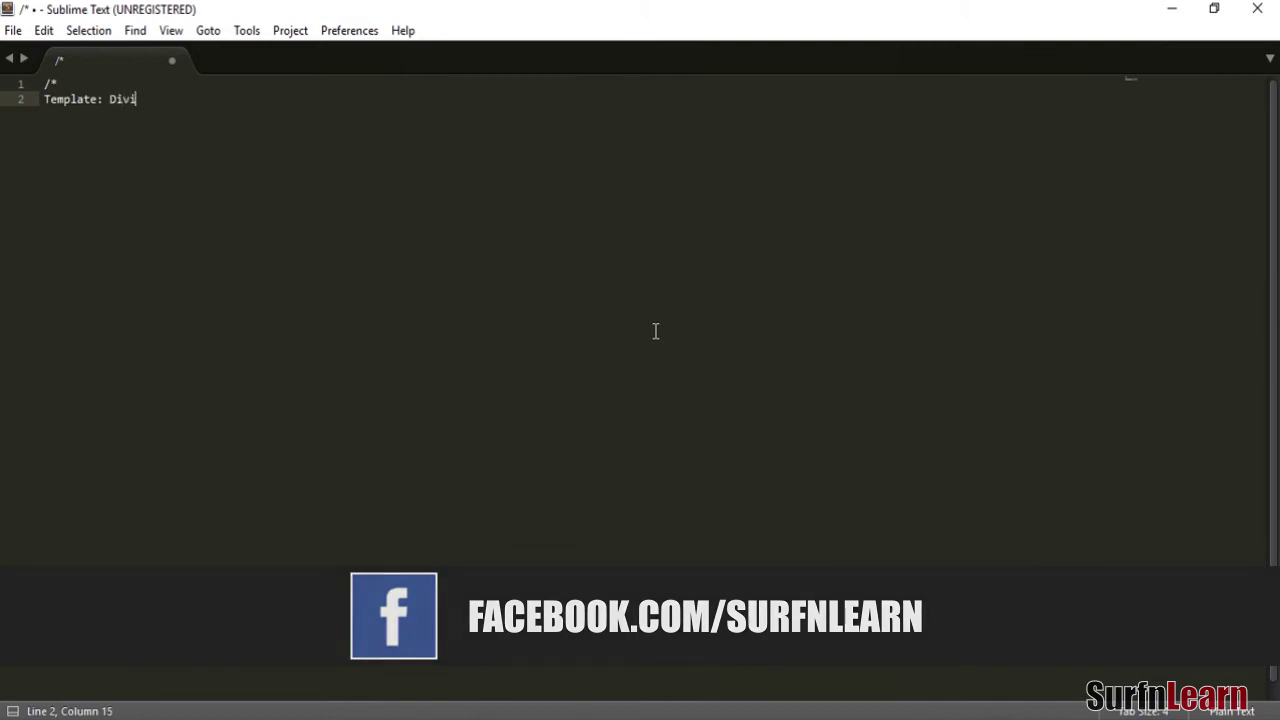
key(Return)
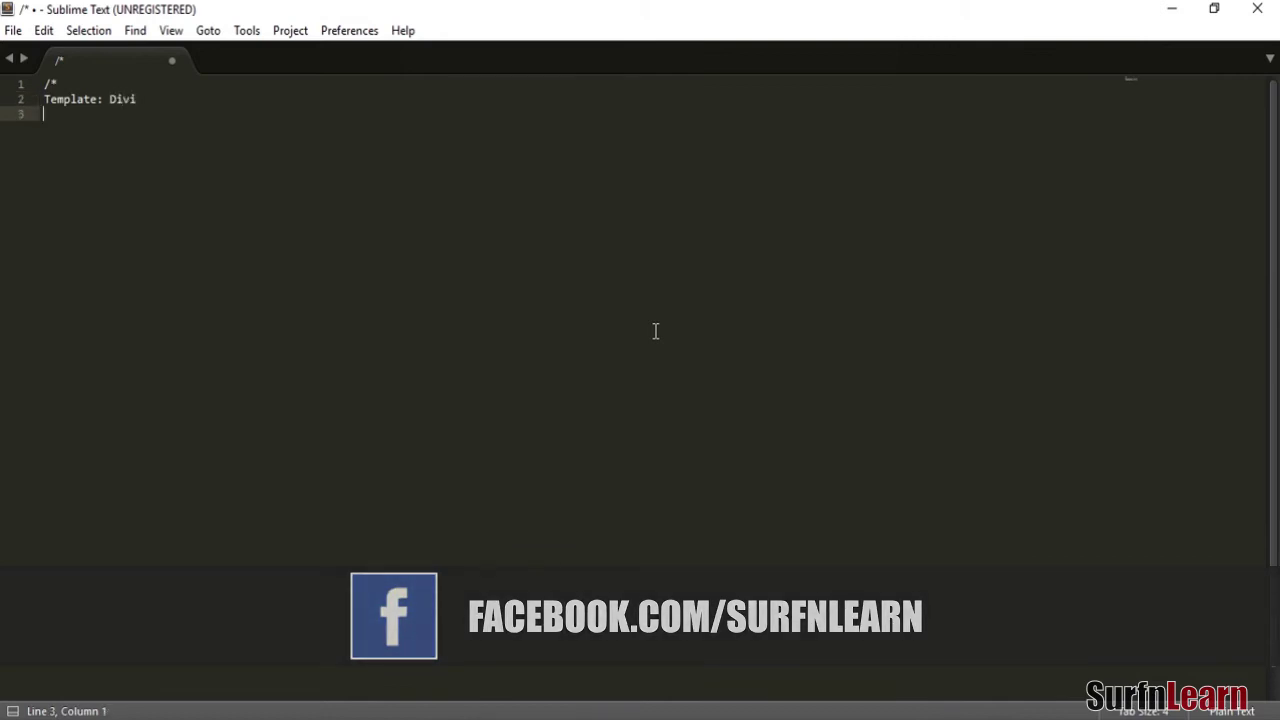
Add the line "Theme Name: Child Theme for Divi" and close the comment with */ on the line below
text(Theme Name: Child Theme for Divi)
key(Return)
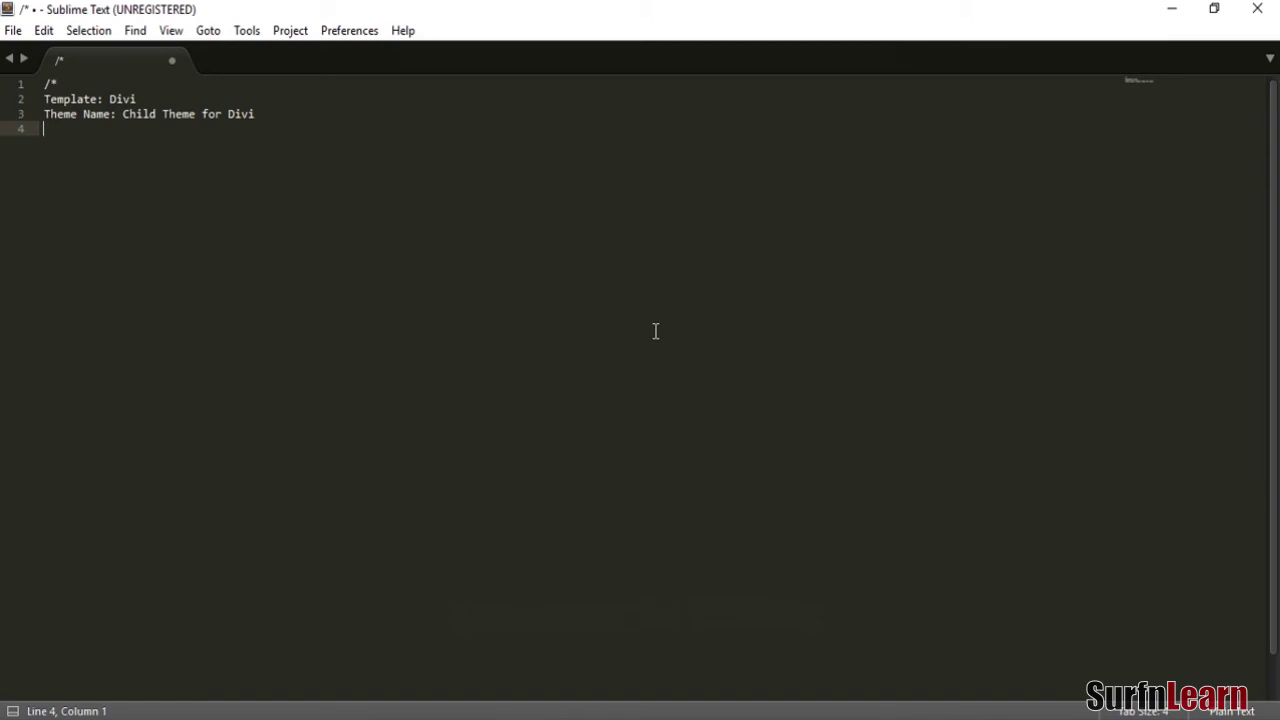
text(*/)
Start saving the file under a new name and browse to C:\Ampps\www\example.dev\wp-content\themes
key(alt+f)
key(a)
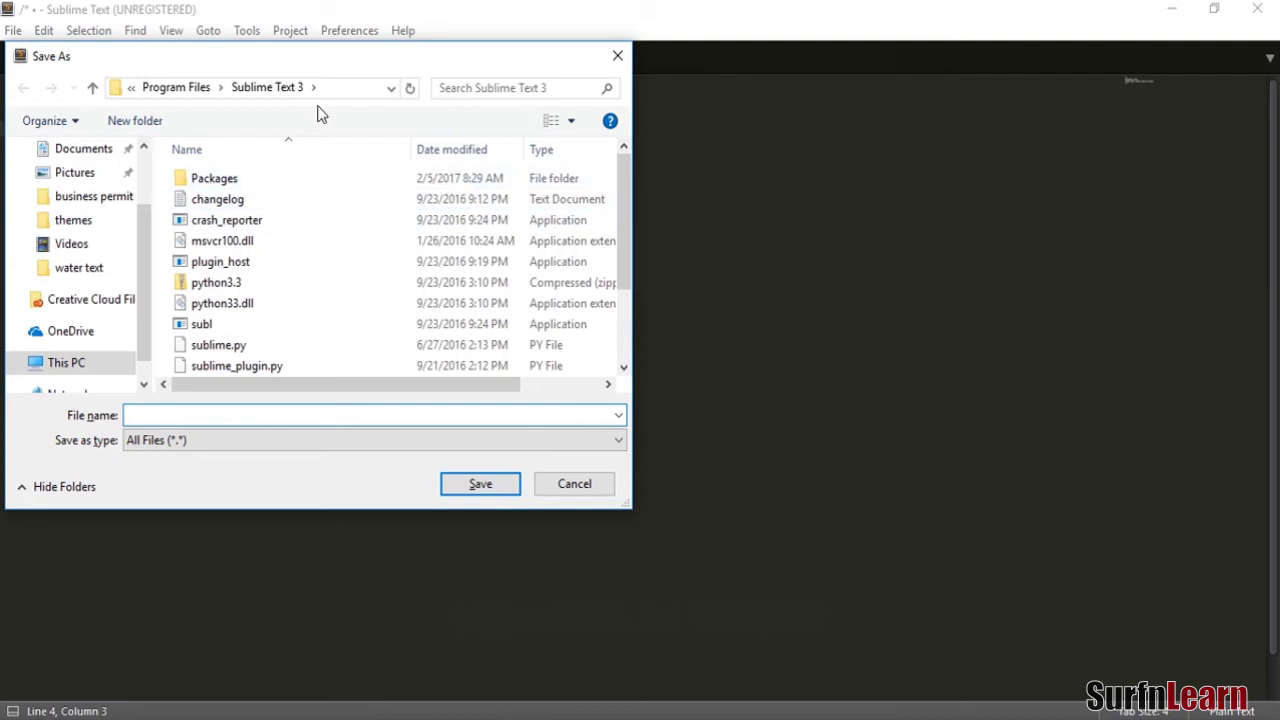
click(170, 95)
click(170, 95)
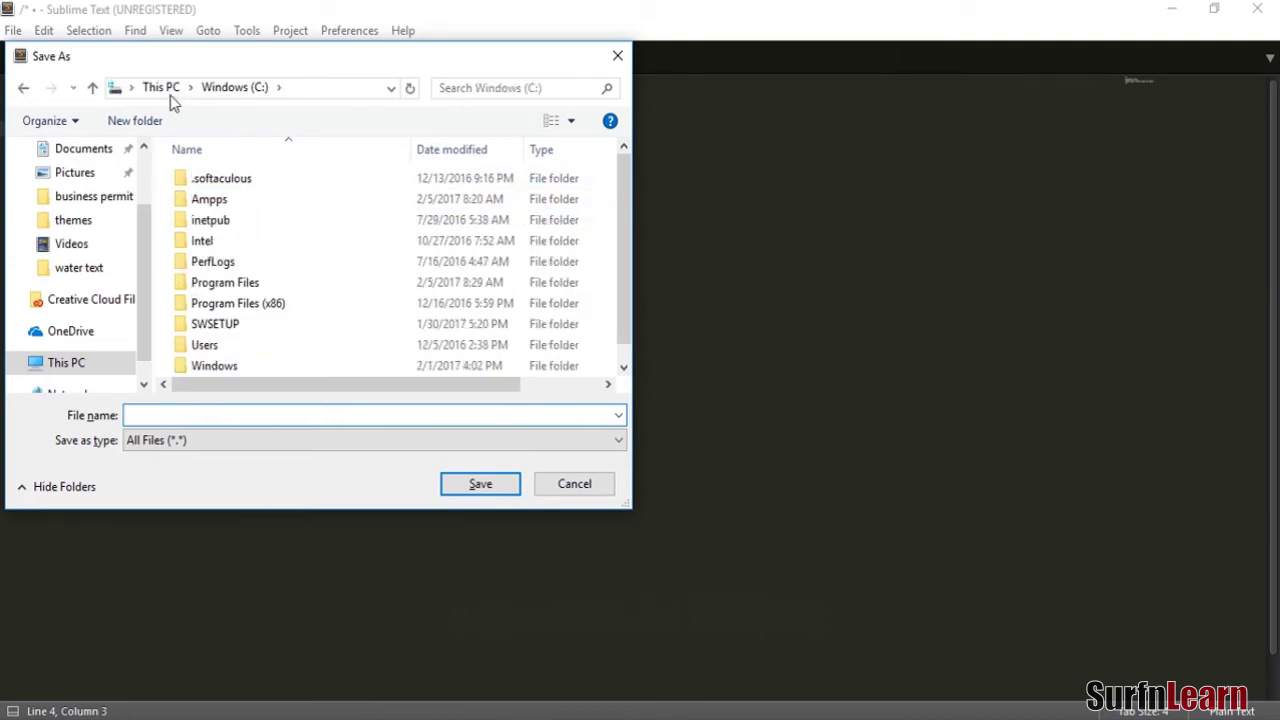
double_click(235, 206)
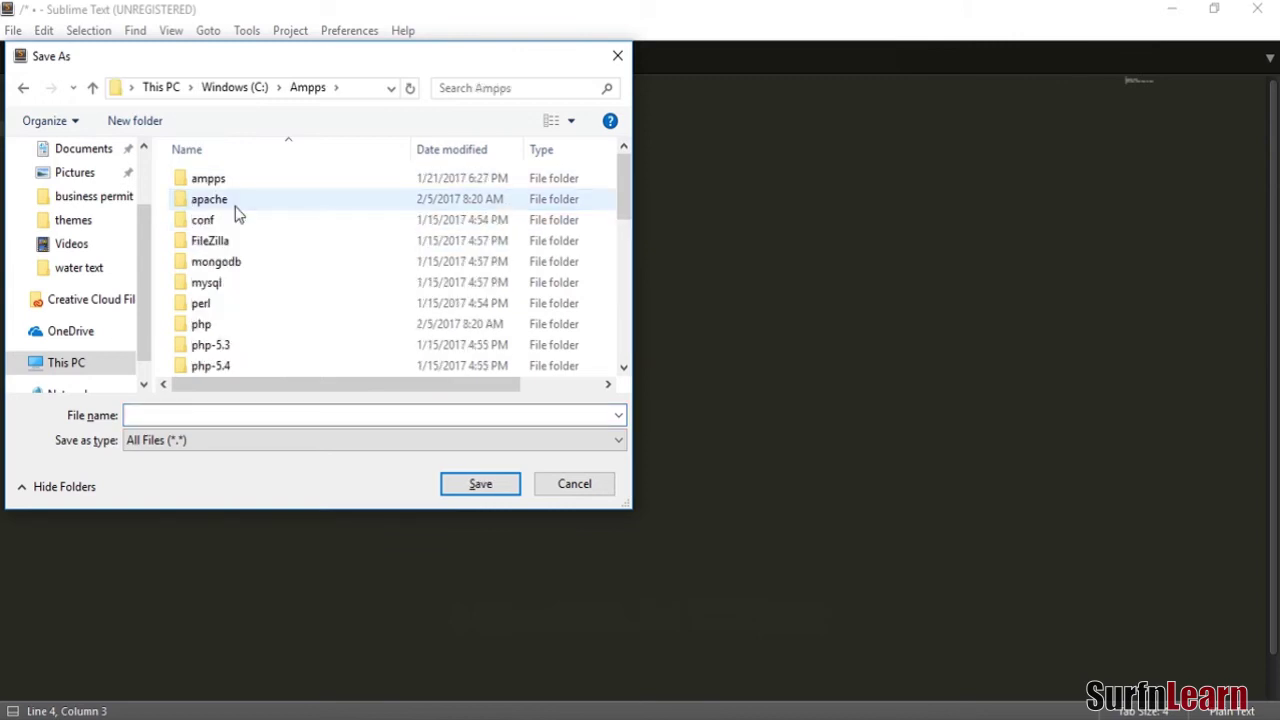
key(w)
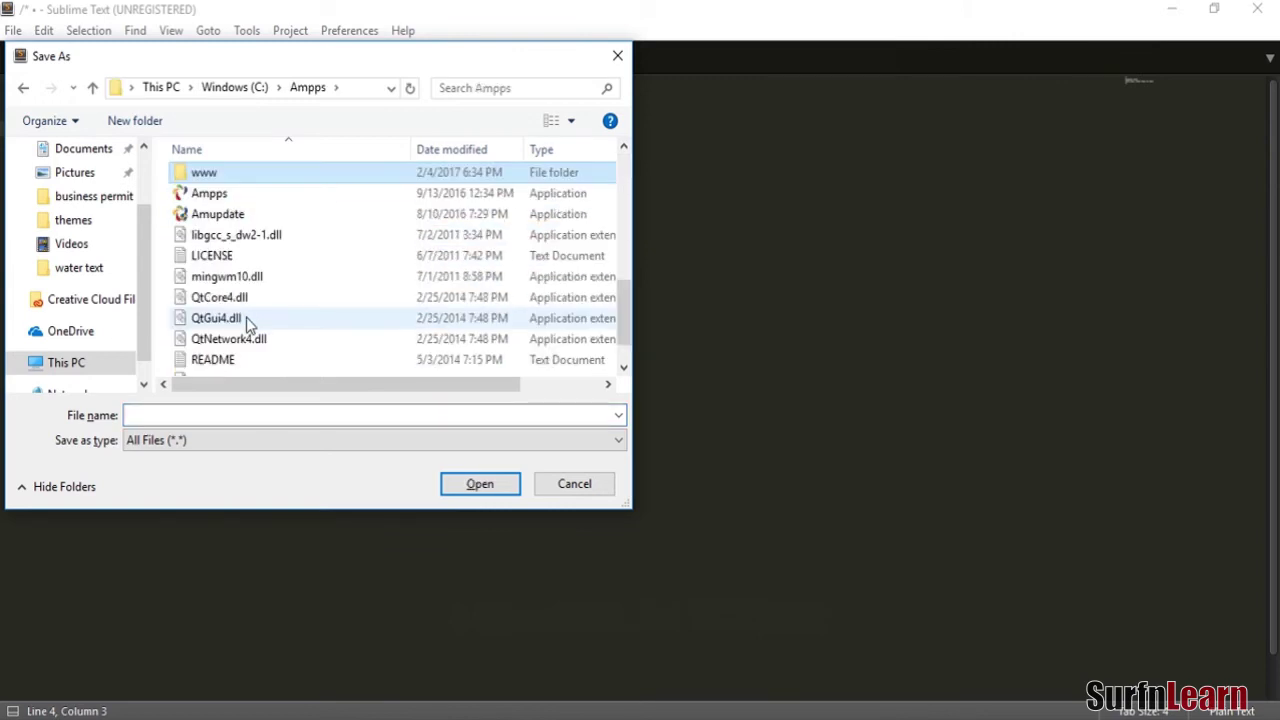
double_click(234, 175)
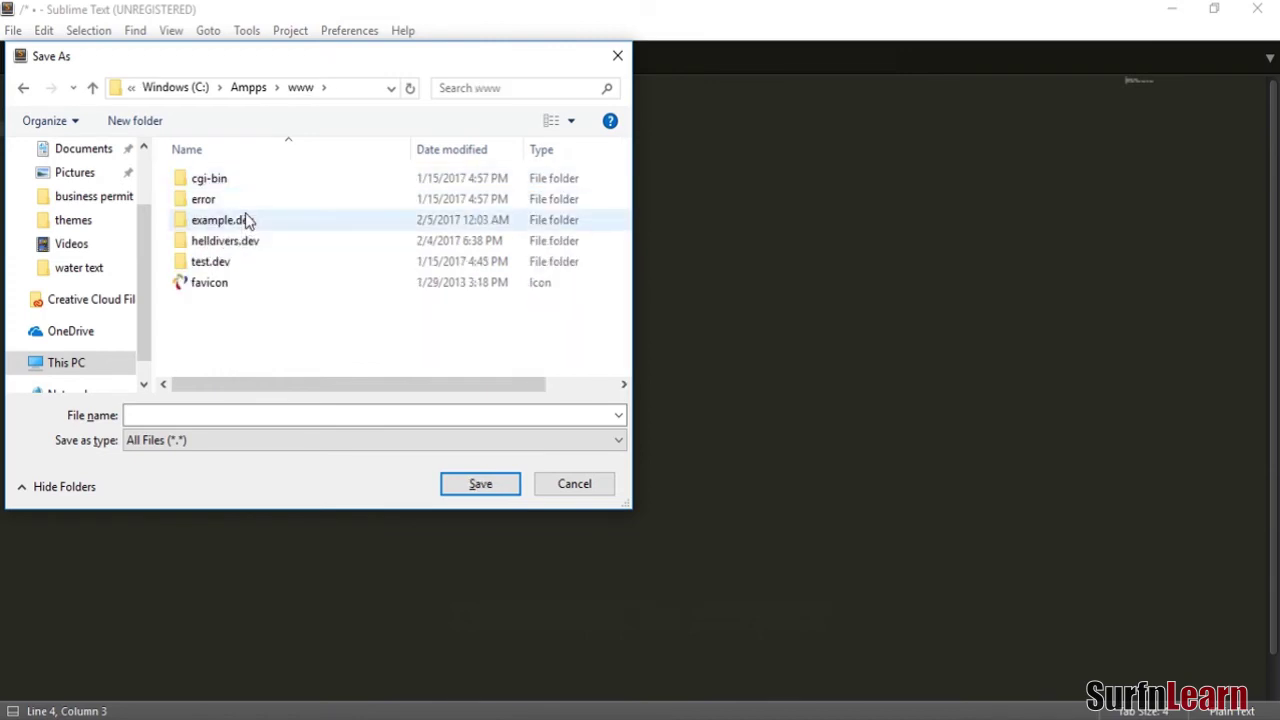
click(248, 220)
double_click(248, 220)
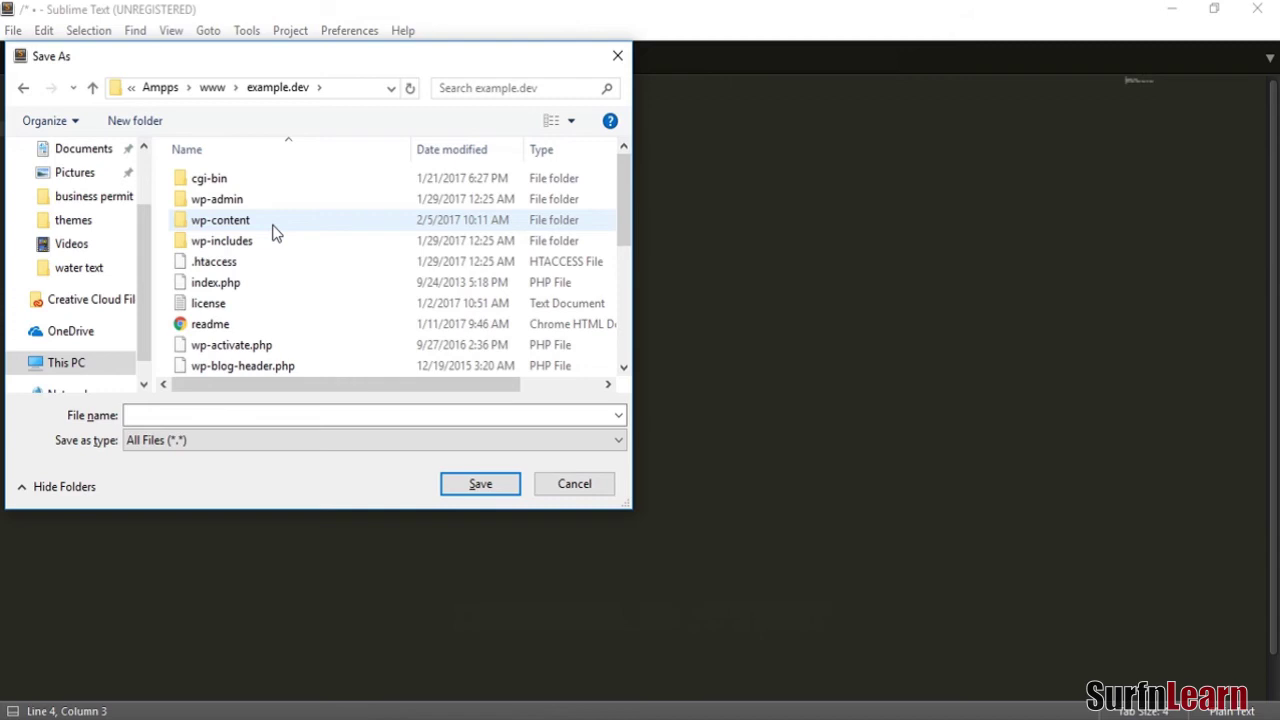
double_click(273, 222)
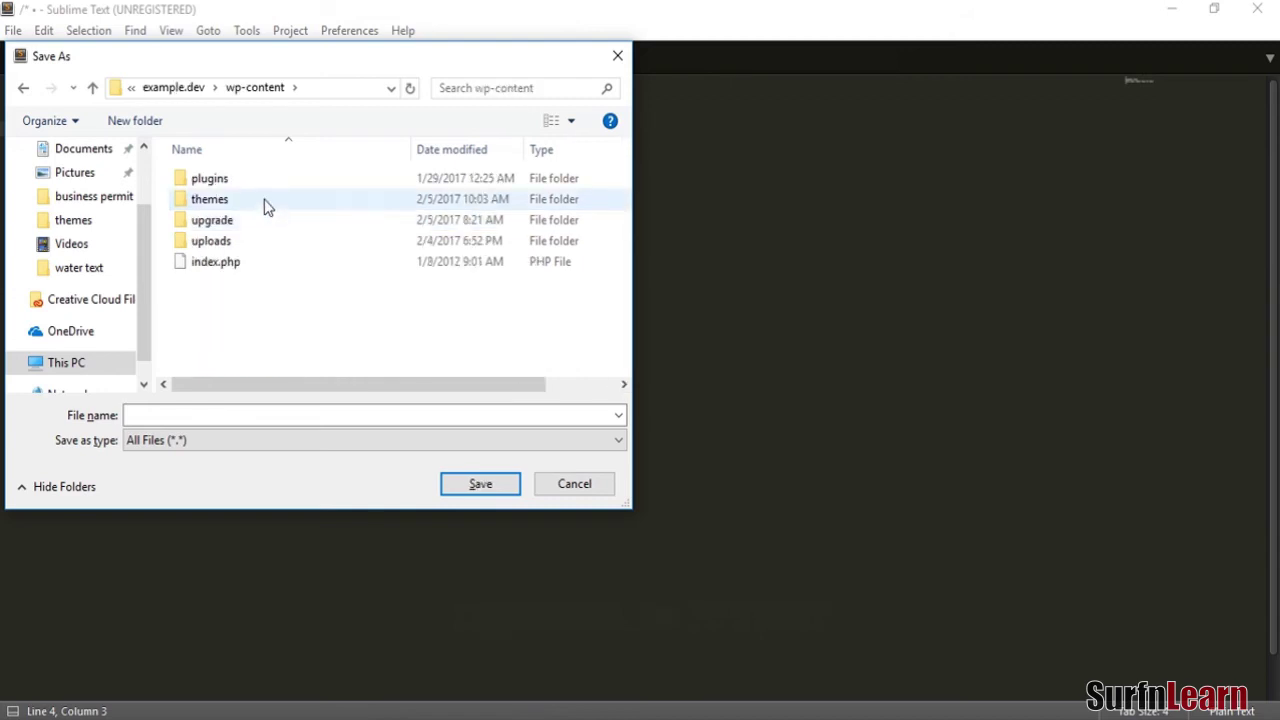
double_click(265, 201)
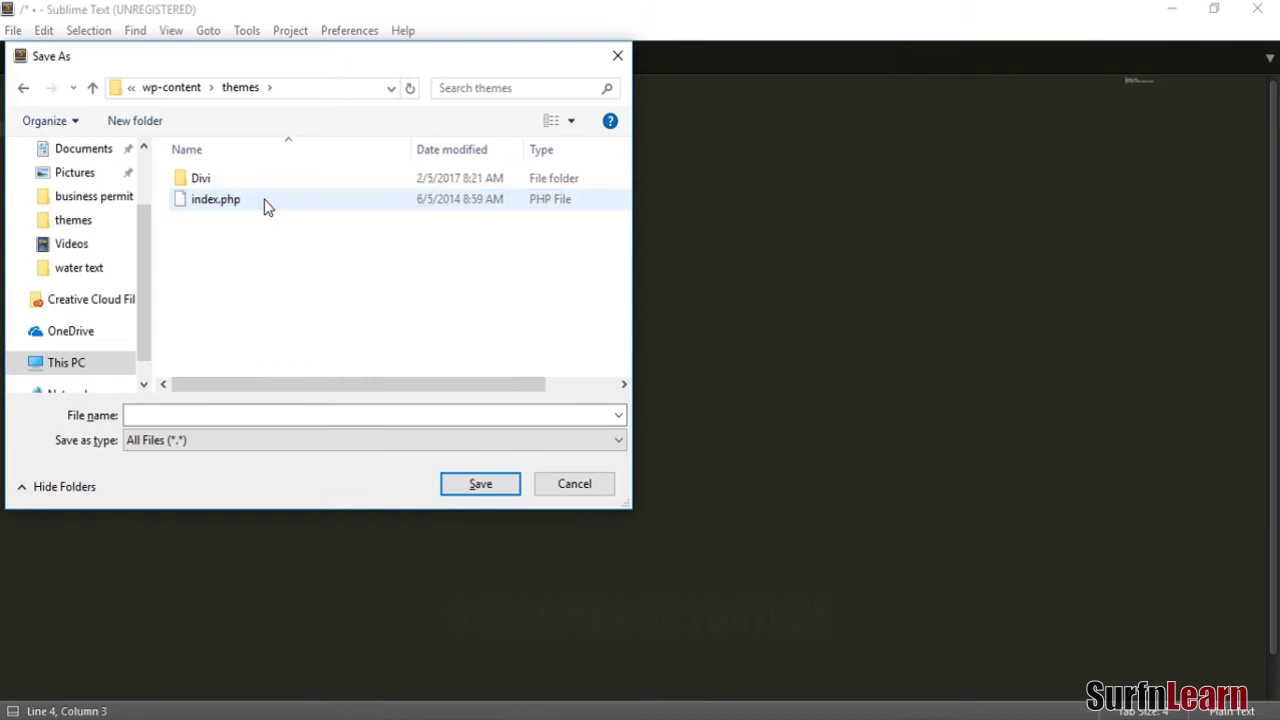
Create a folder named divichildtheme inside the themes folder and open it
right_click(269, 263)
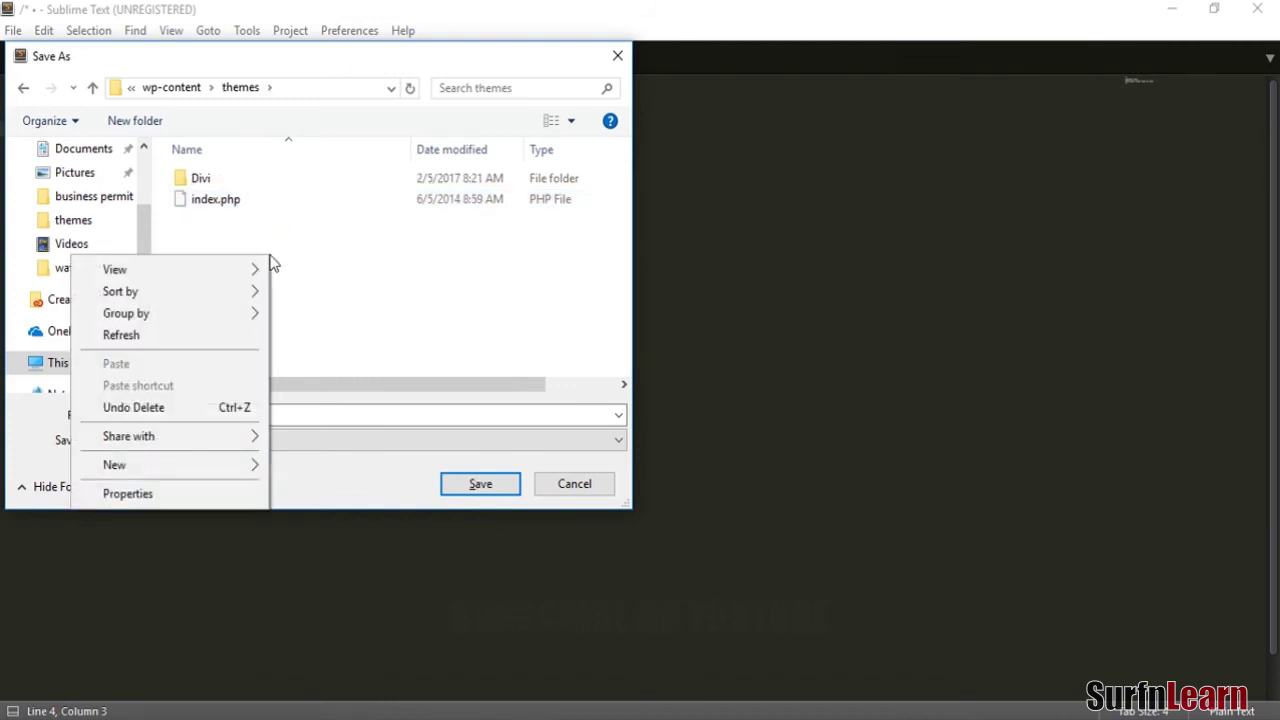
click(171, 129)
click(152, 124)
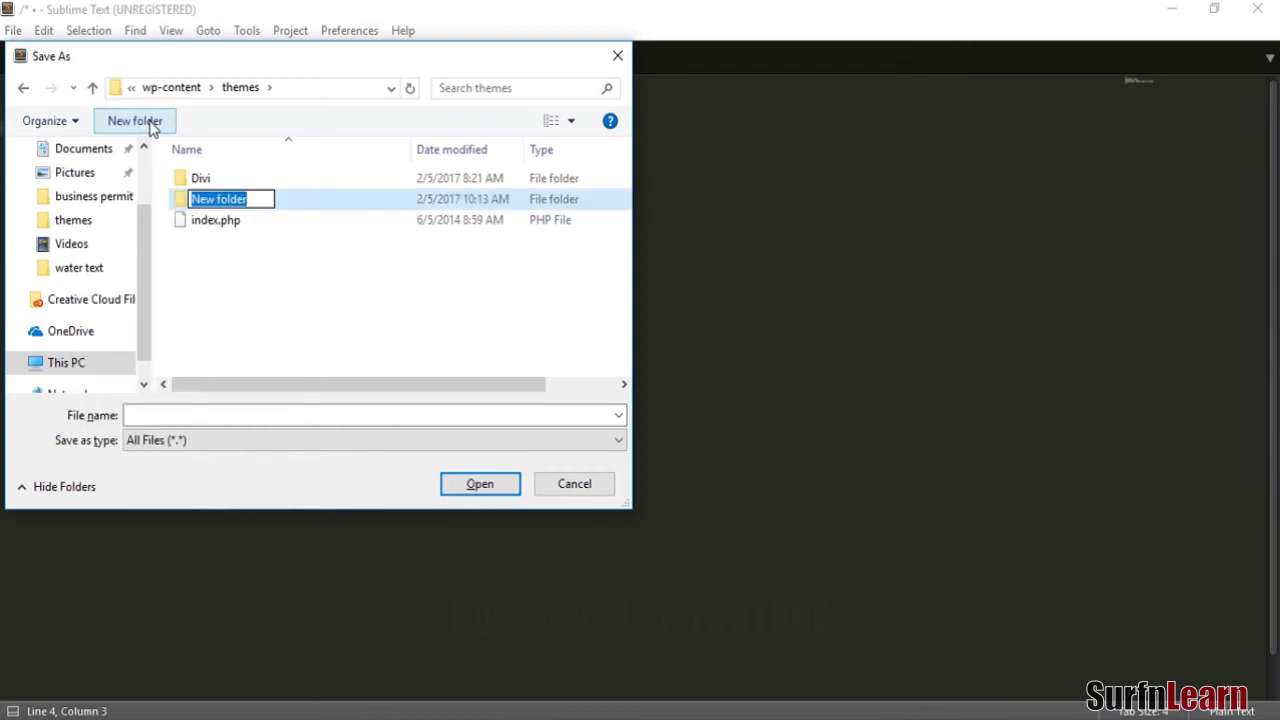
text(divi)
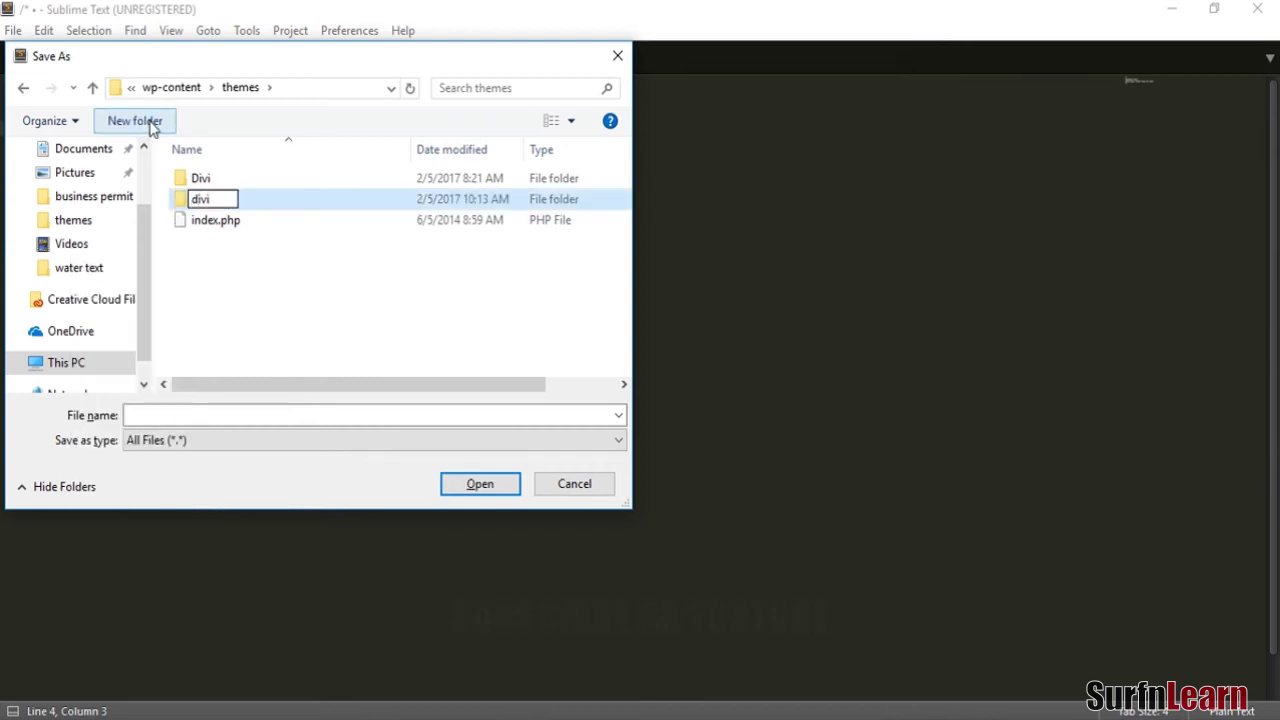
text(childtheme)
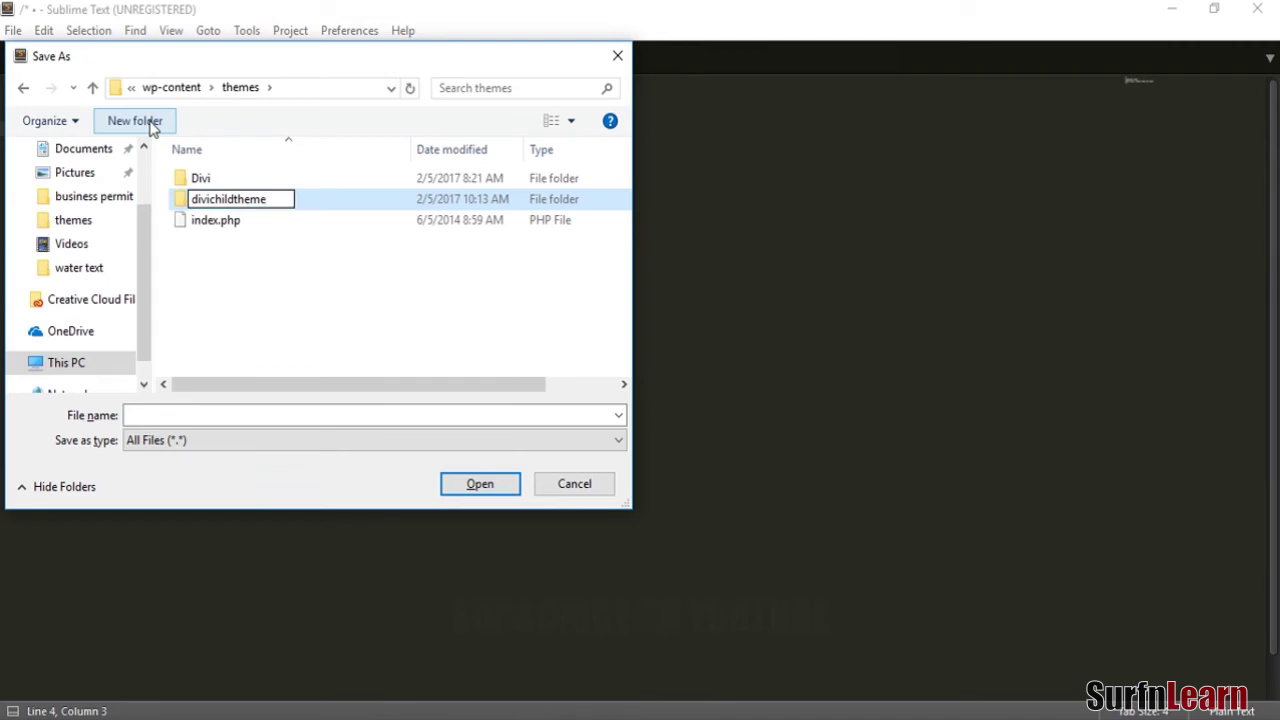
key(Return)
key(Return)
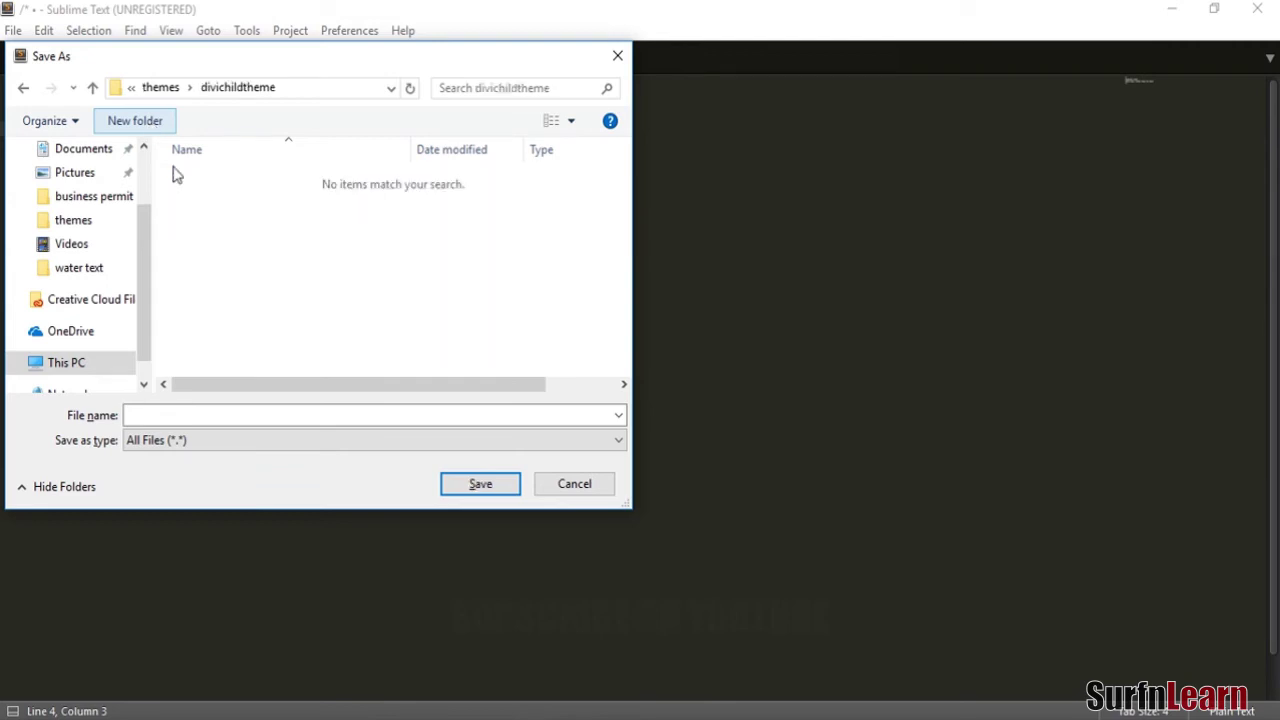
Save the file as style.css in the divichildtheme folder
click(286, 412)
text(style.css)
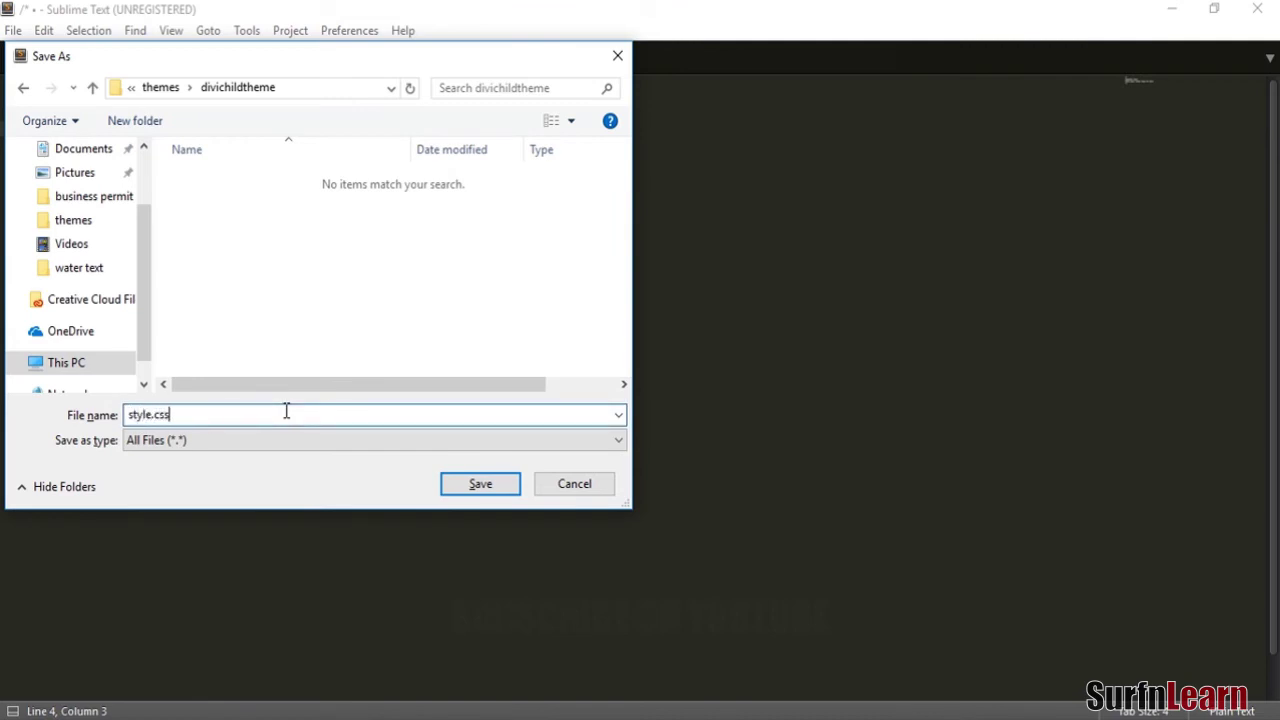
key(Return)
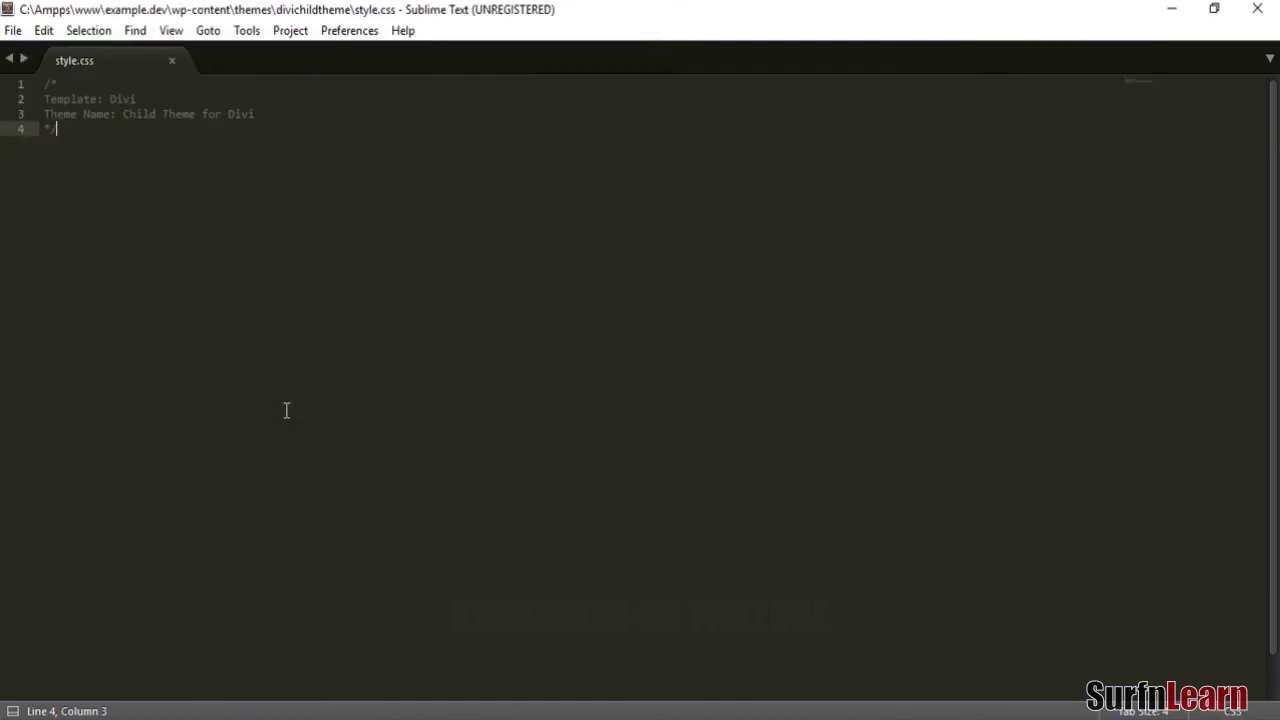
Create a new file and insert the "// enqueue Divi parent theme styles" code hooking enqueue_parent_styles to wp_enqueue_scripts and enqueuing the parent's /style.css as 'parent-style'
click(18, 32)
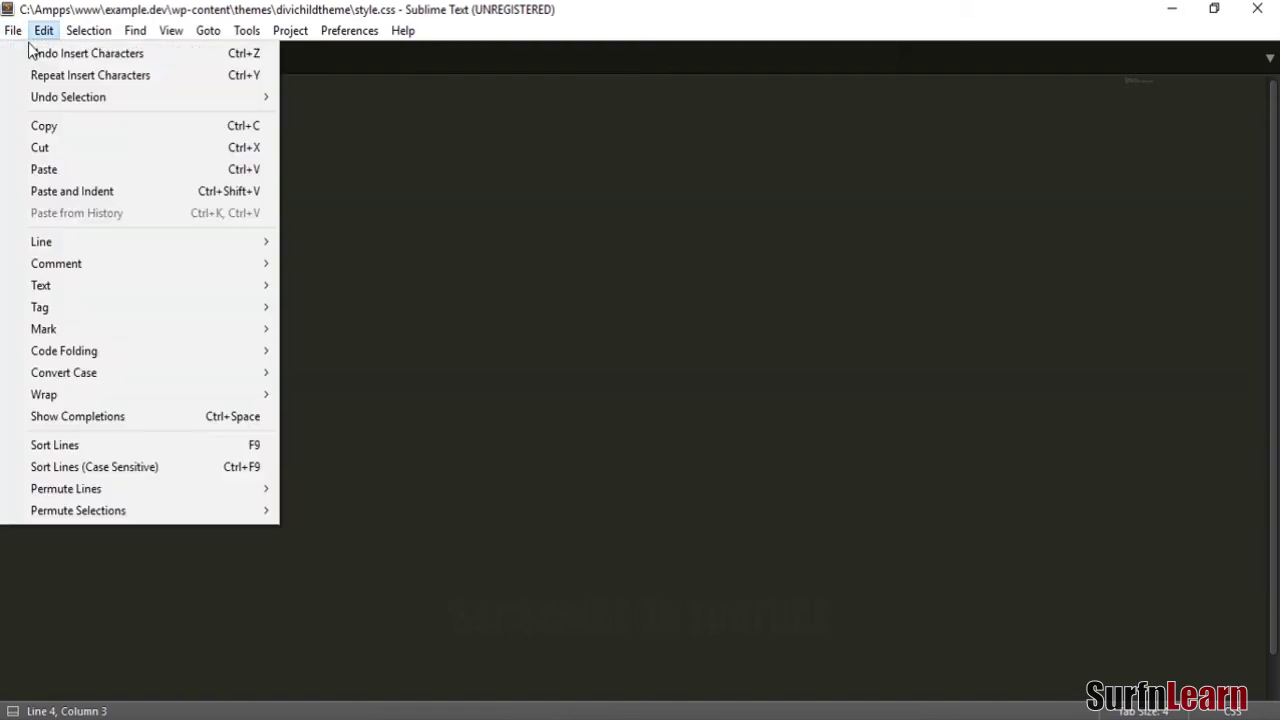
click(50, 54)
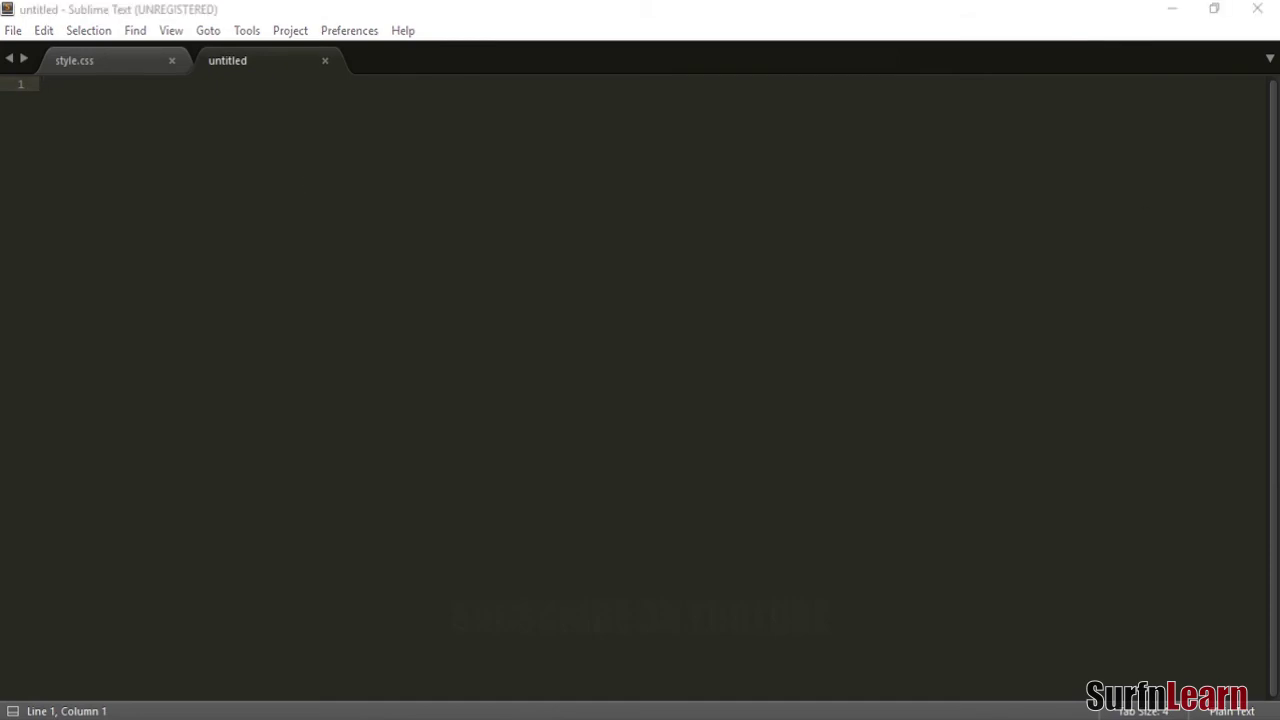
click(351, 488)
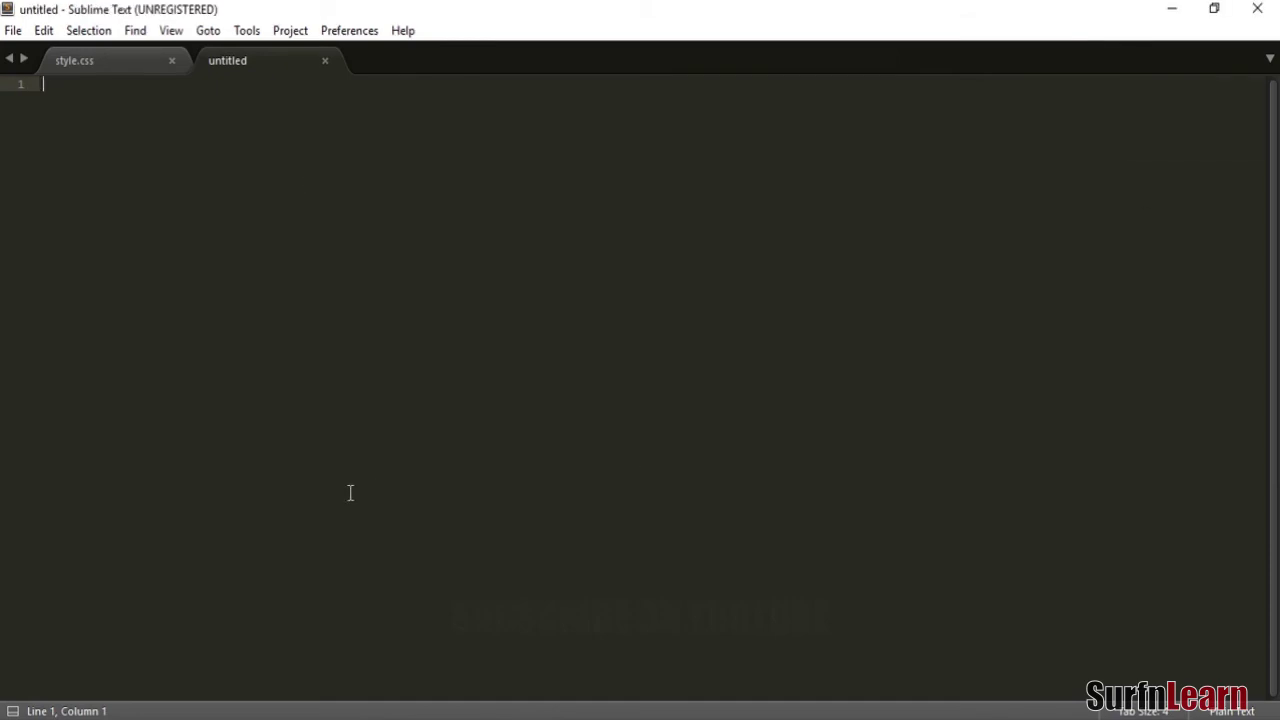
text(// enqueue Divi parent theme styles add_action( 'wp_enqueue_scripts', 'enqueue_parent_styles' ); 	function enqueue_parent_styles() { 		wp_enqueue_style( 'parent-style', get_template_directory_uri().'/style.css' ); })
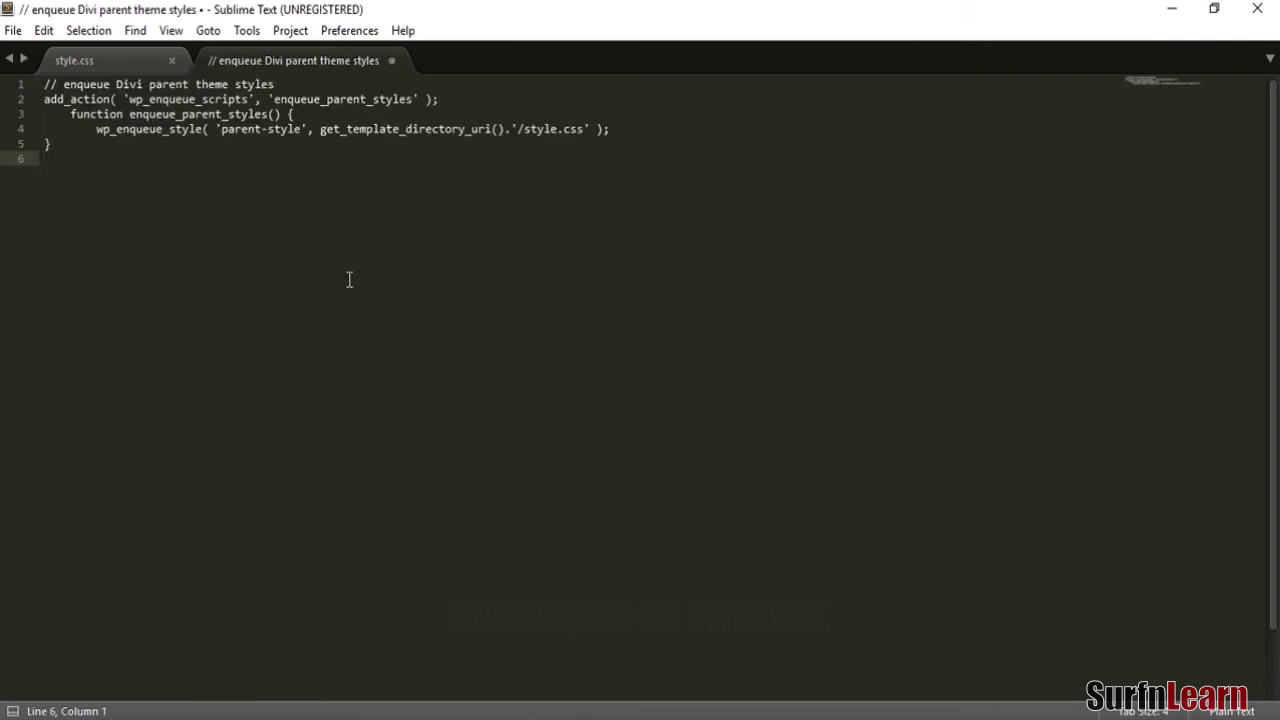
Insert an opening <?php tag above the enqueue code, separated from it by a blank line
key(Up)
key(Up)
key(Up)
key(Up)
key(Up)
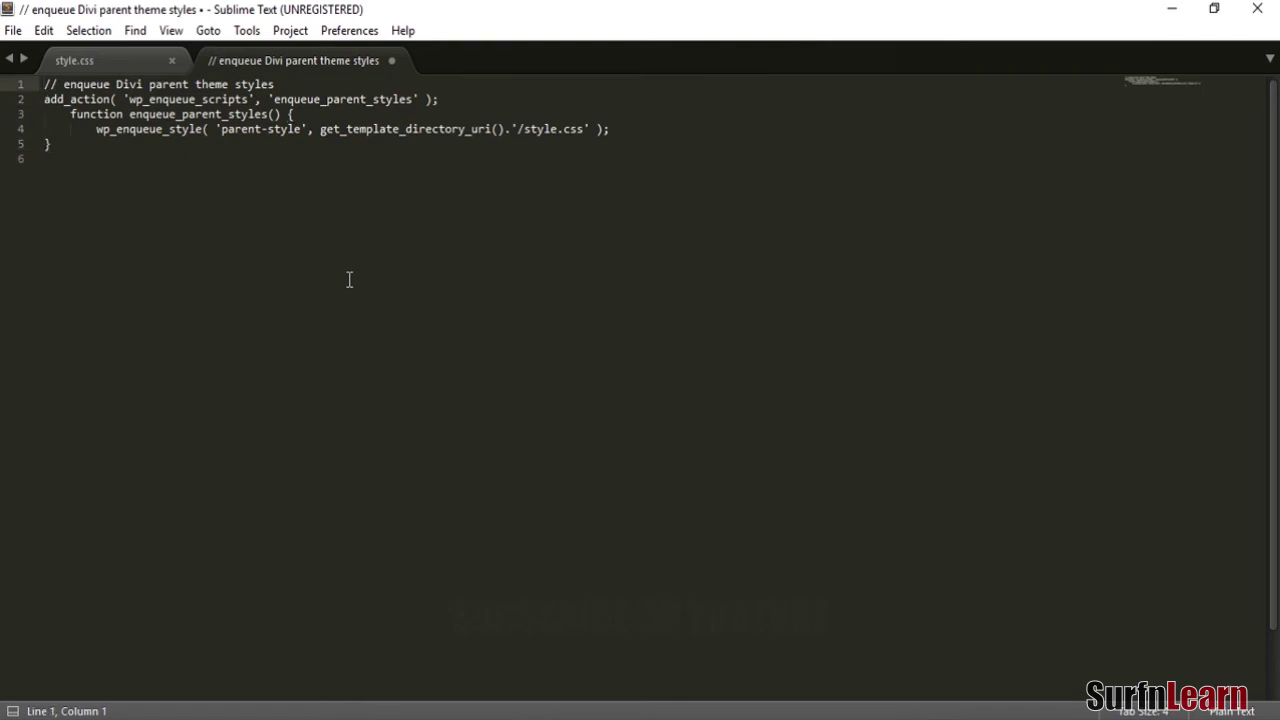
text(<?)
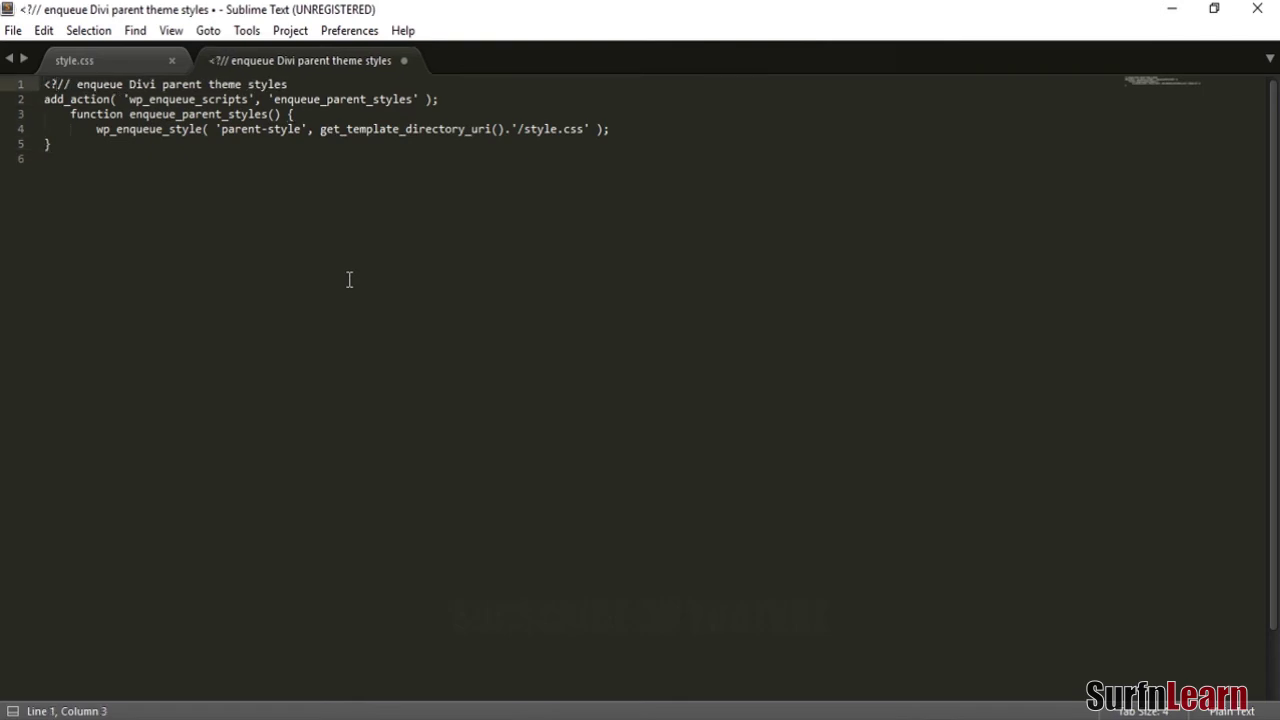
text(p)
key(BackSpace)
key(Return)
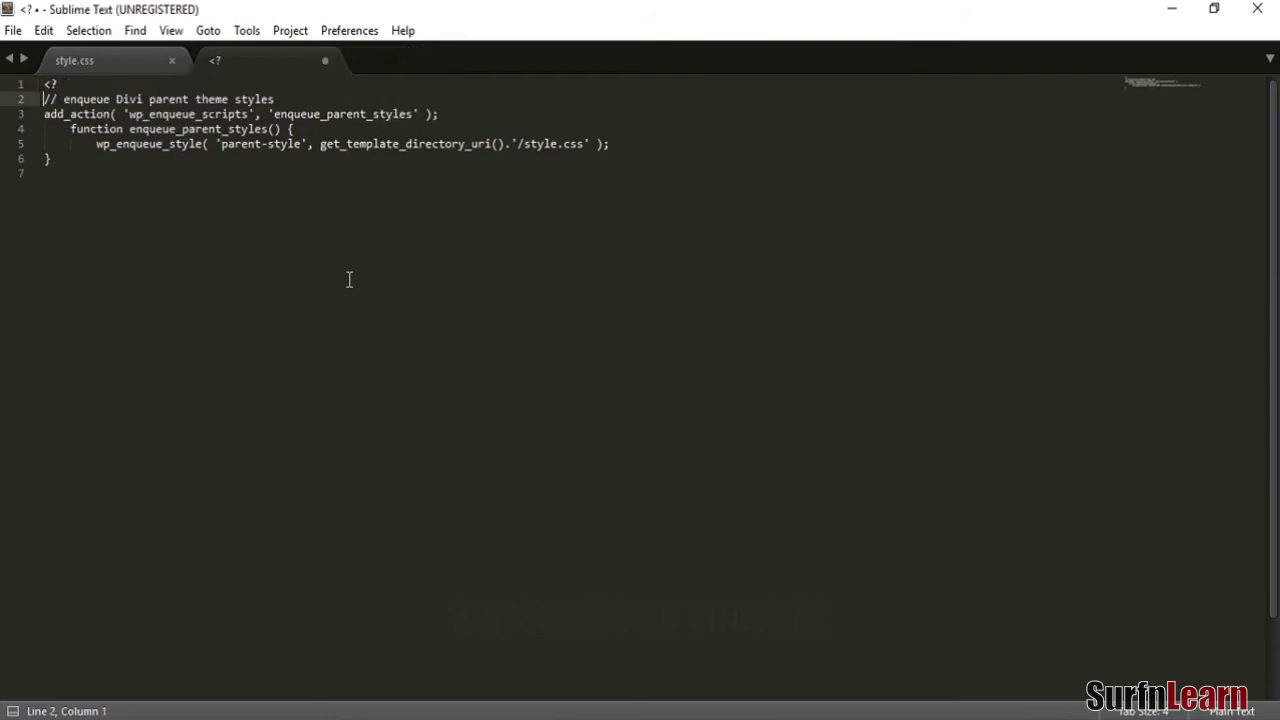
key(BackSpace)
text(php)
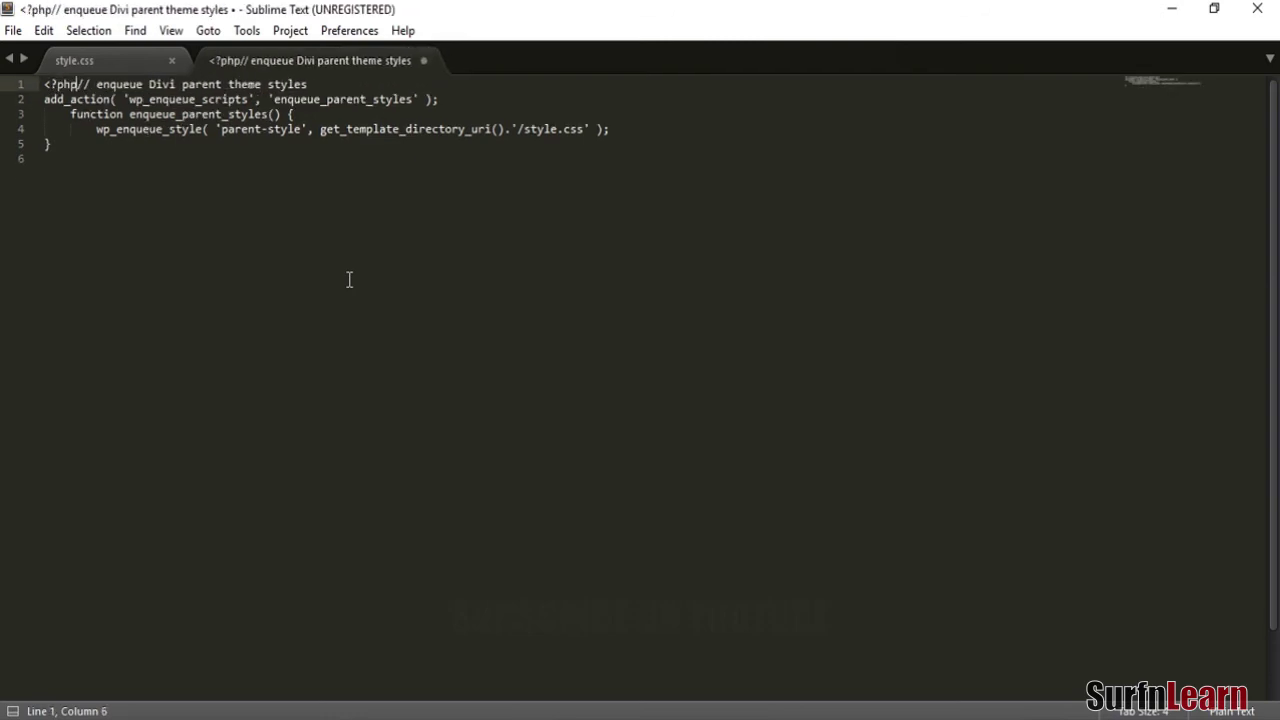
key(Return)
key(Return)
Add a closing ?> tag at the end of the file, one blank line below the function
key(Down)
key(Down)
key(Down)
key(Down)
key(Down)
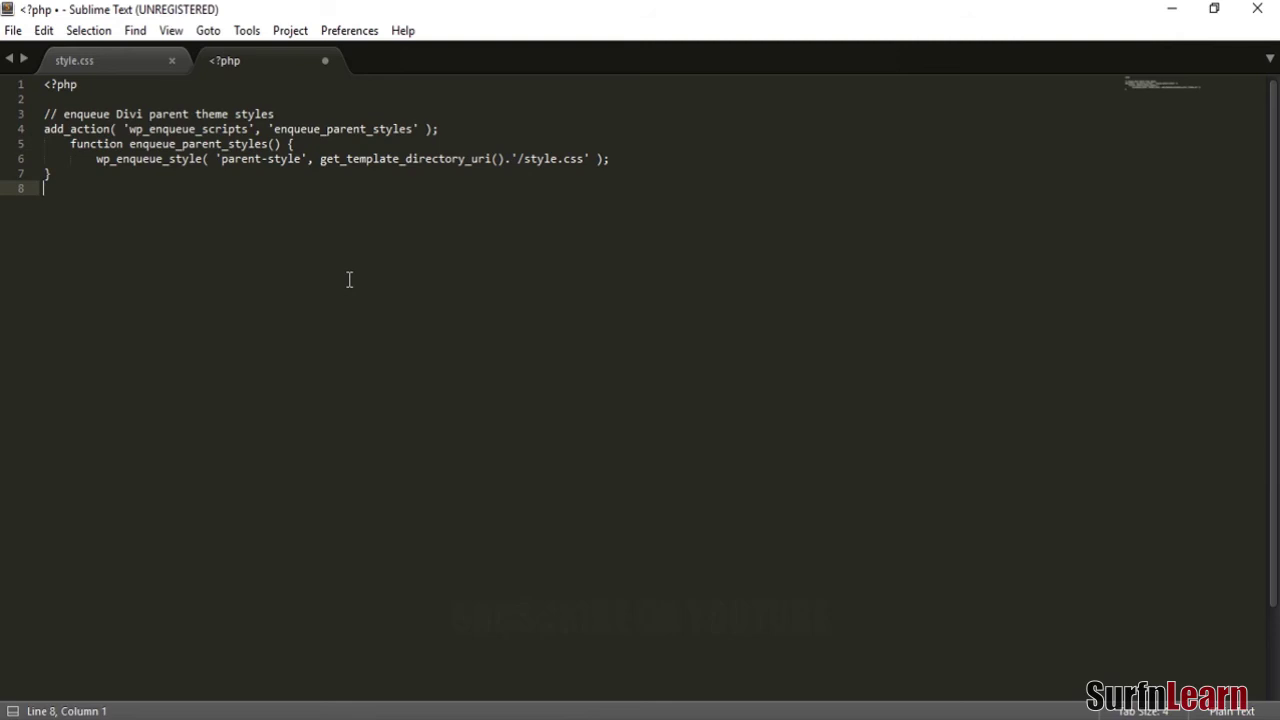
key(Return)
text(?>)
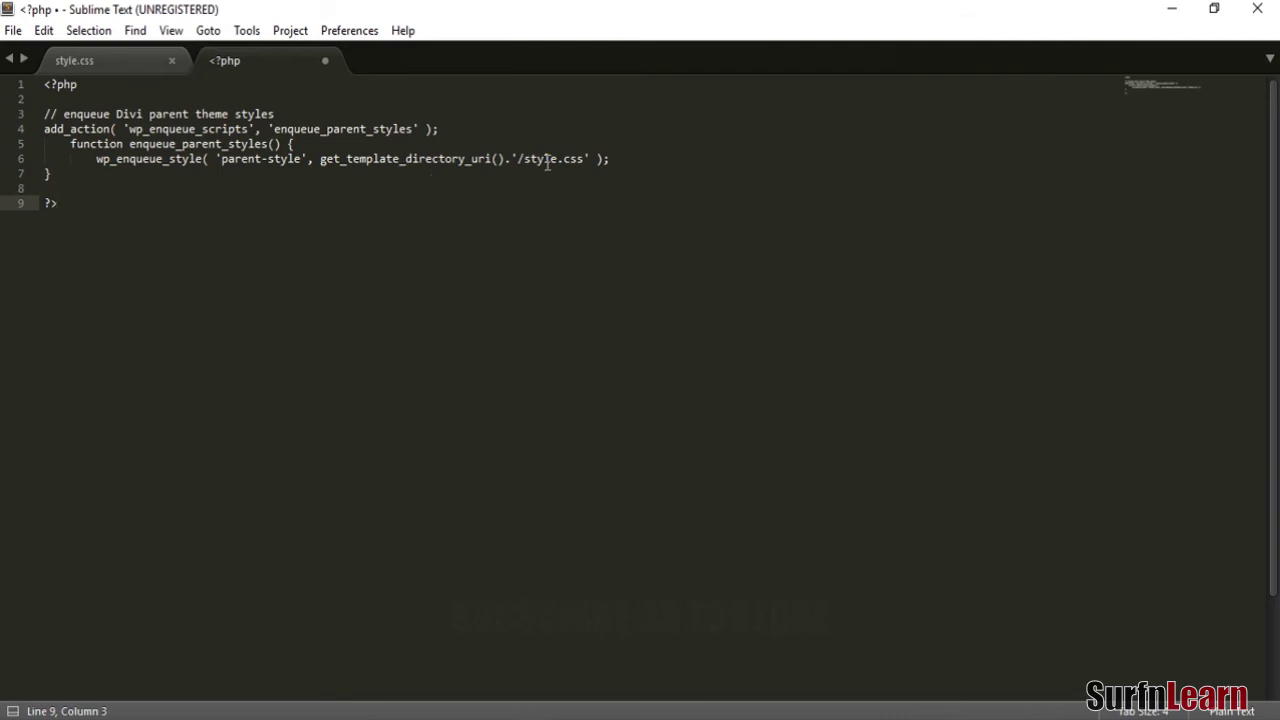
Check the style.css file, return to the PHP file and save it as functions.php in the divichildtheme folder
click(130, 60)
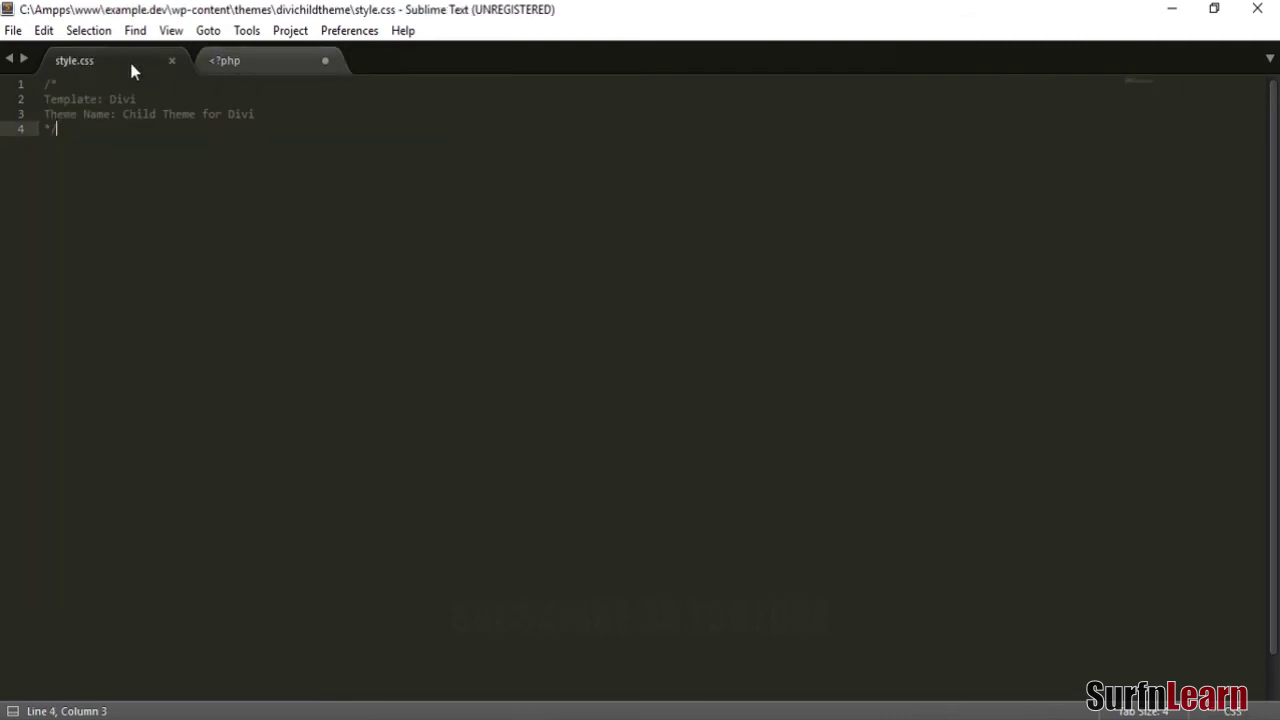
click(231, 71)
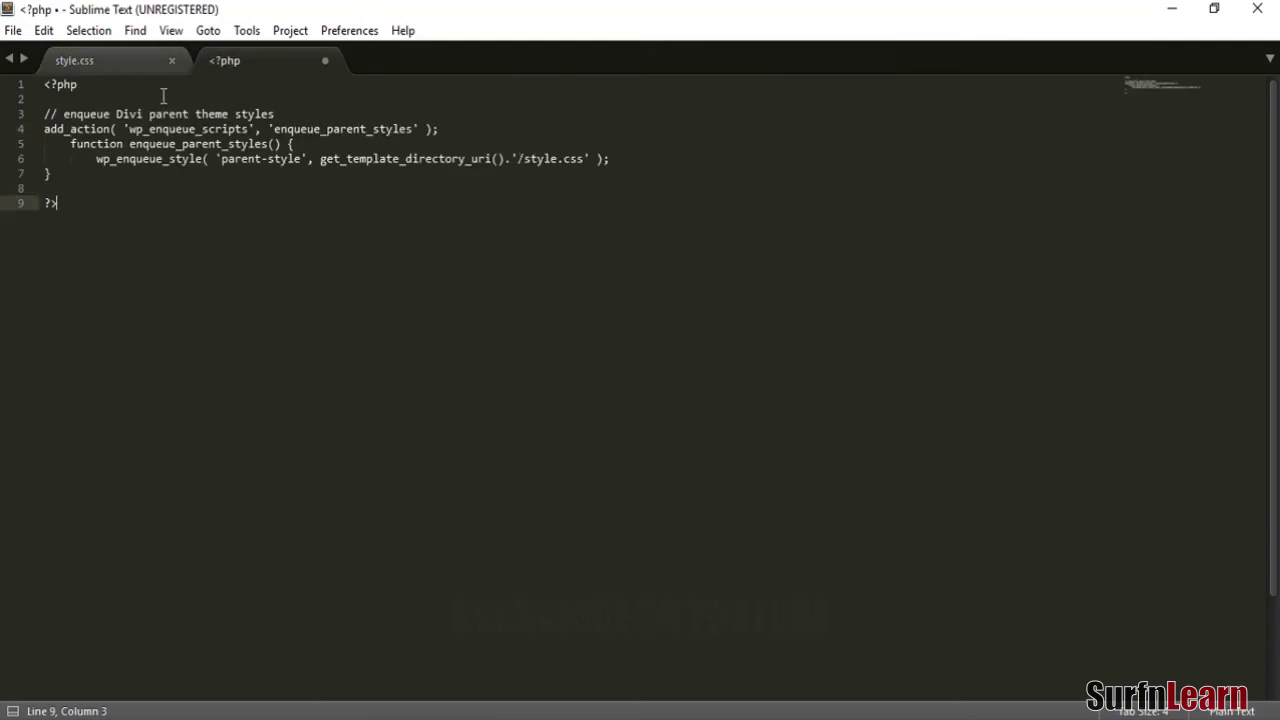
click(13, 30)
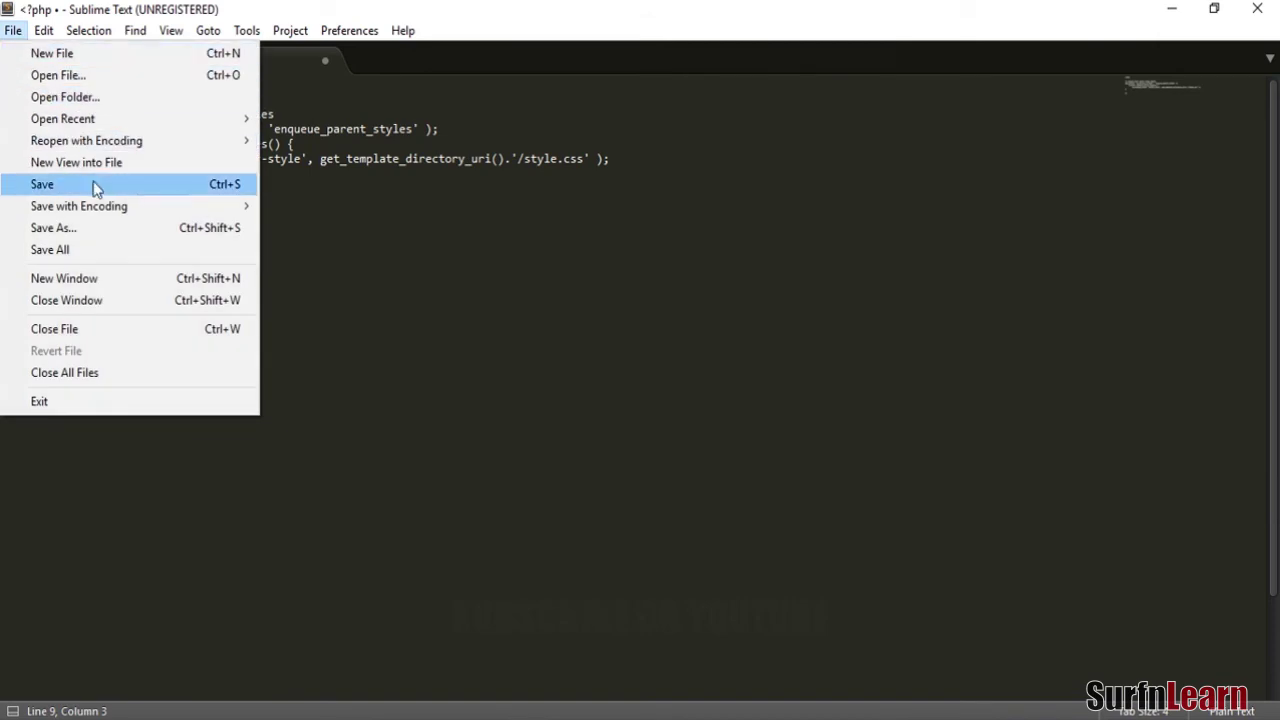
click(120, 227)
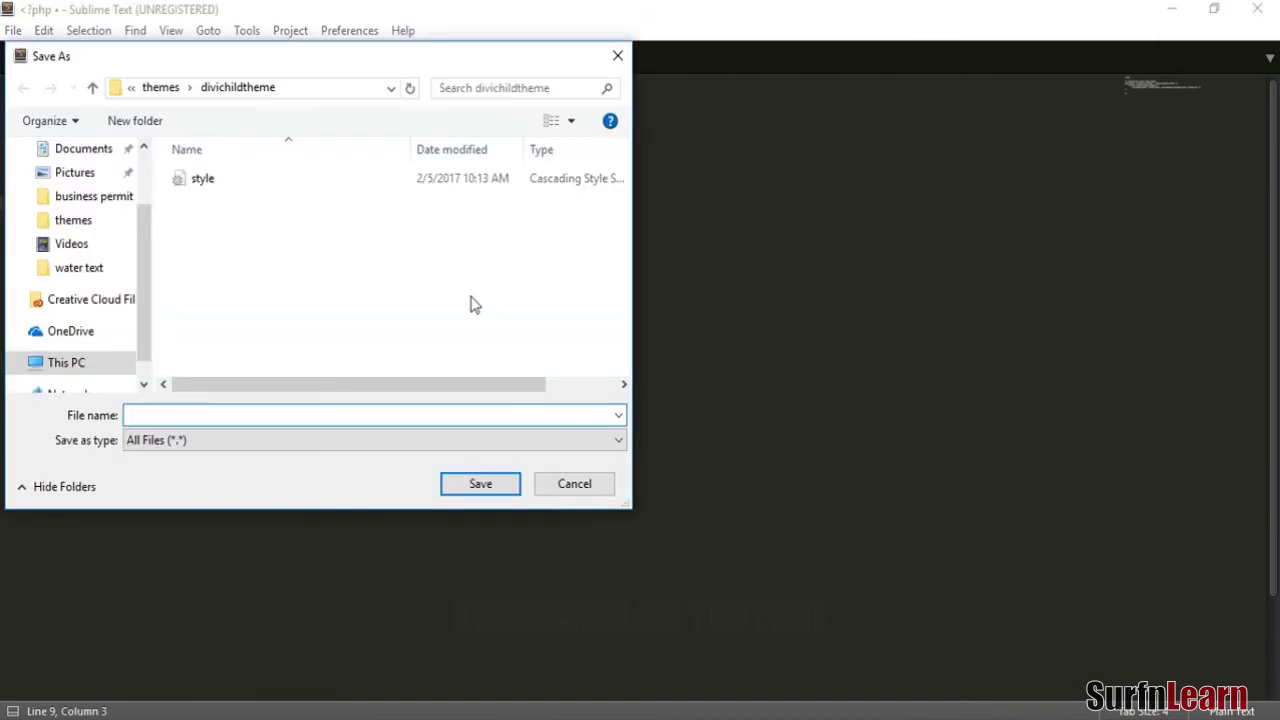
text(functions.php)
key(Return)
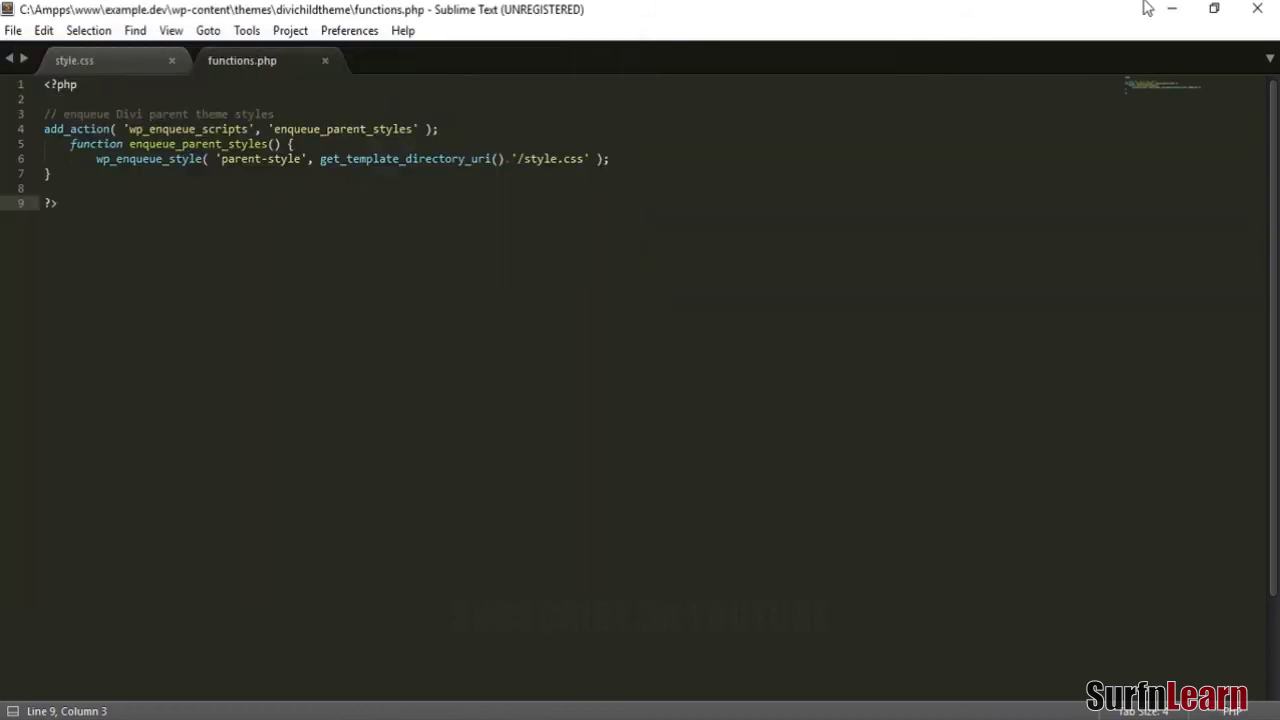
Switch to the WordPress admin in the browser, refresh the installed themes and activate the "Child Theme for Divi" theme
double_click(1052, 20)
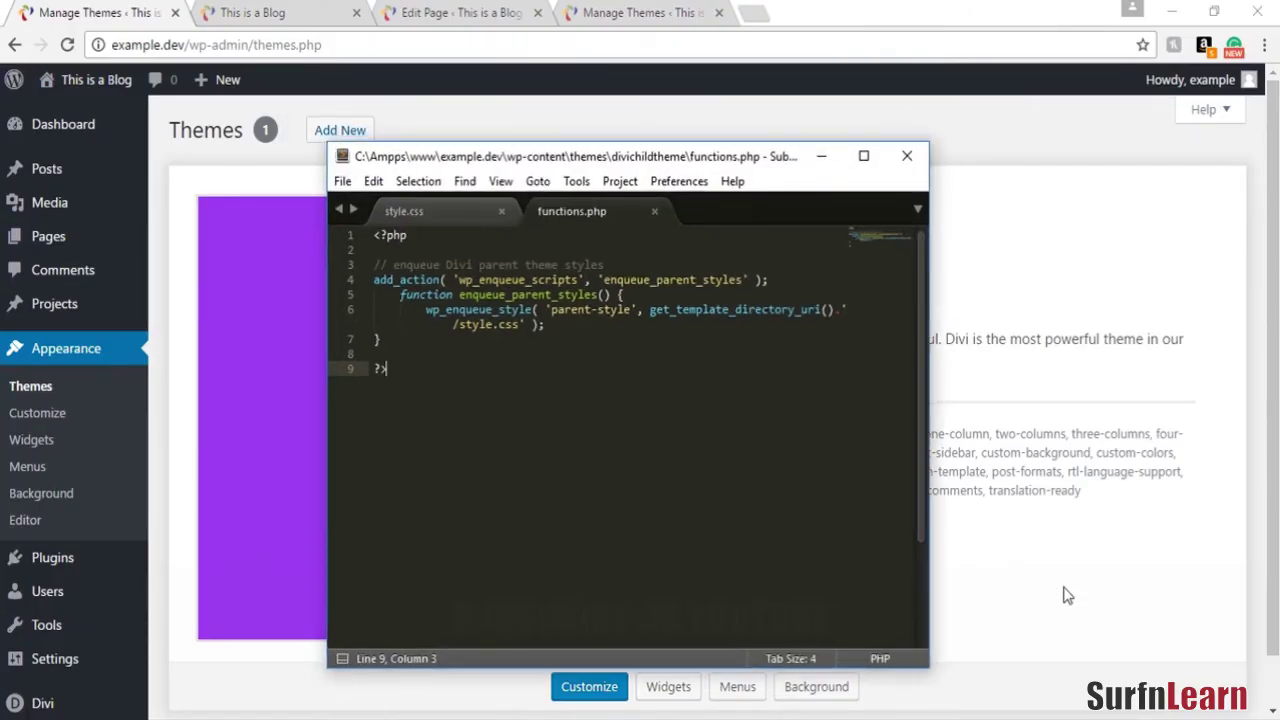
click(1063, 591)
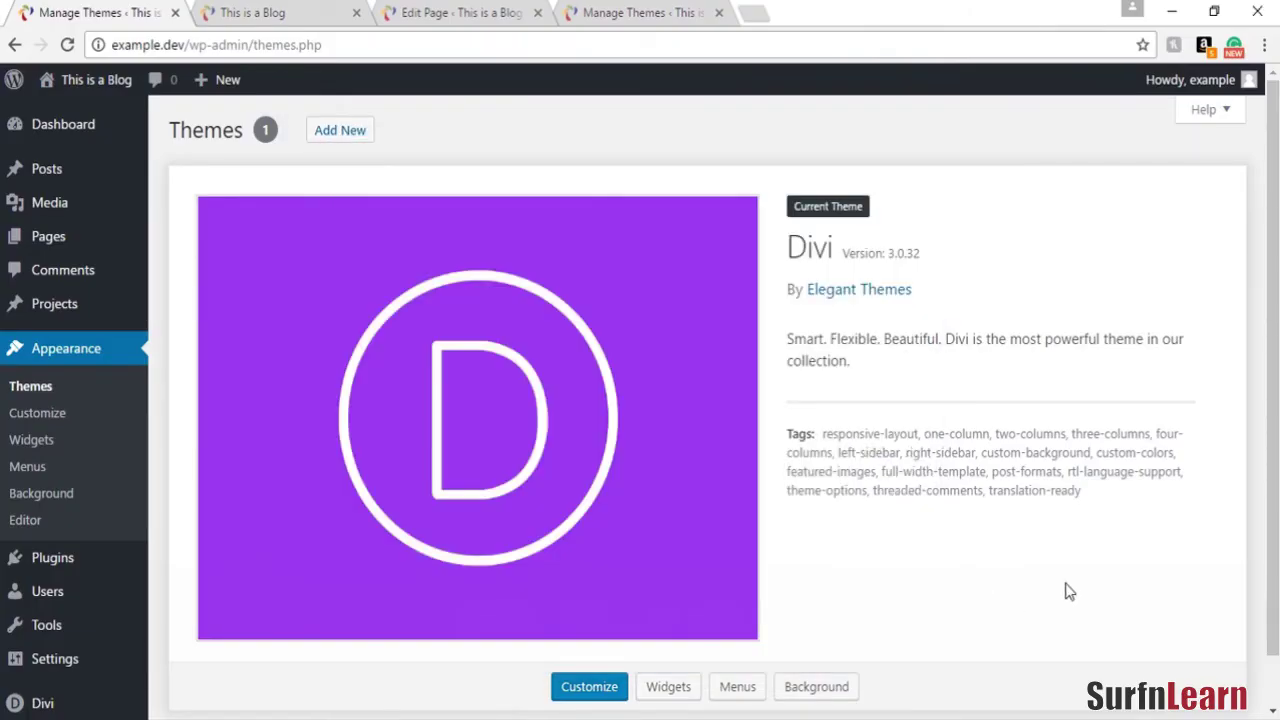
click(45, 390)
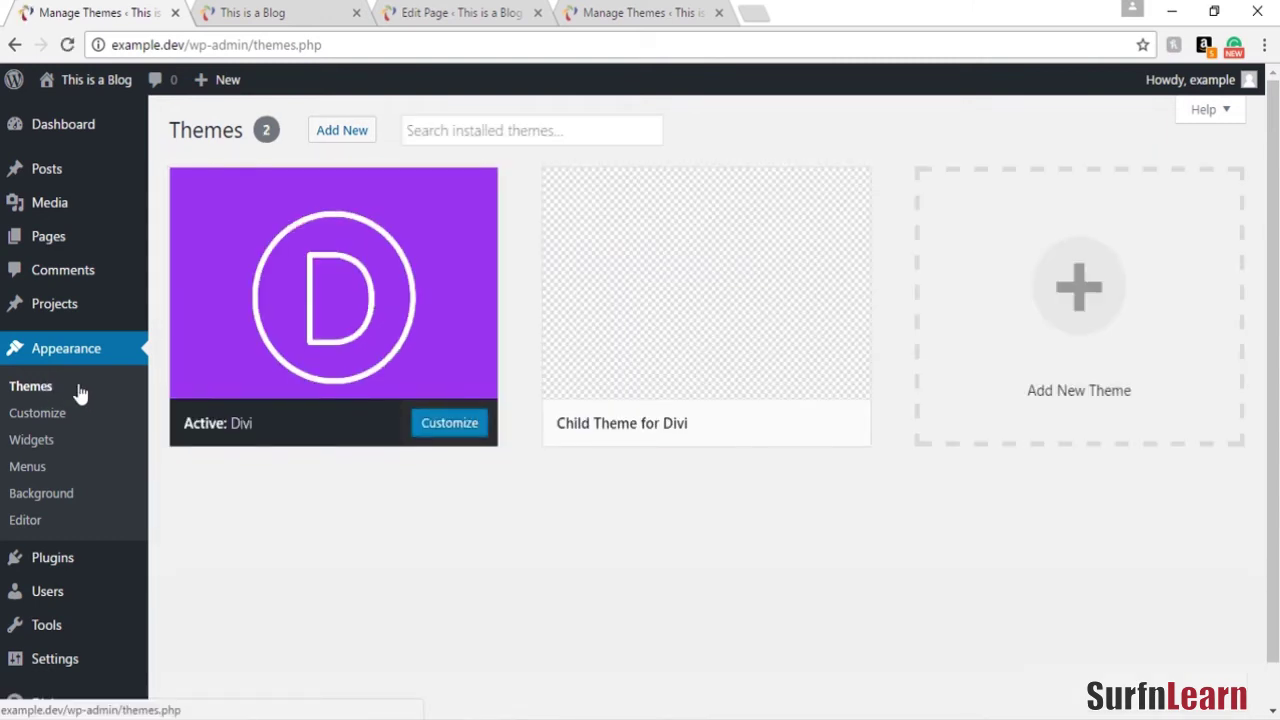
mouse_move(818, 282)
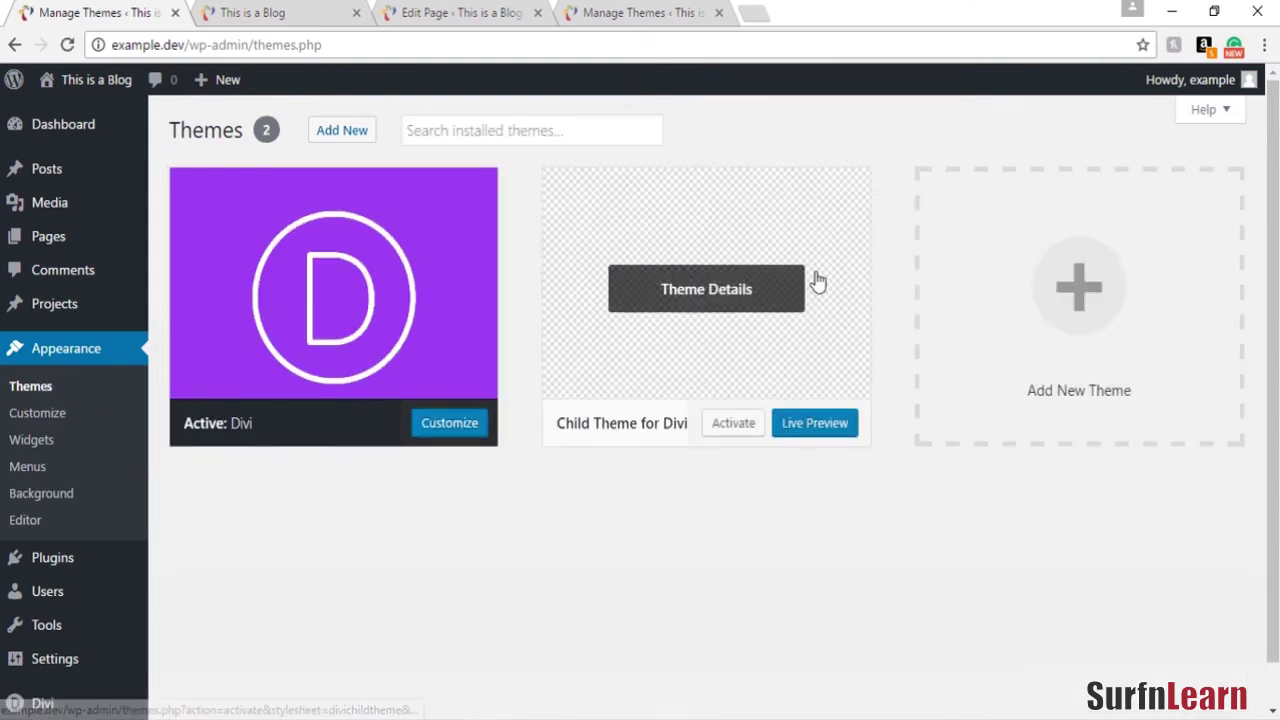
click(722, 418)
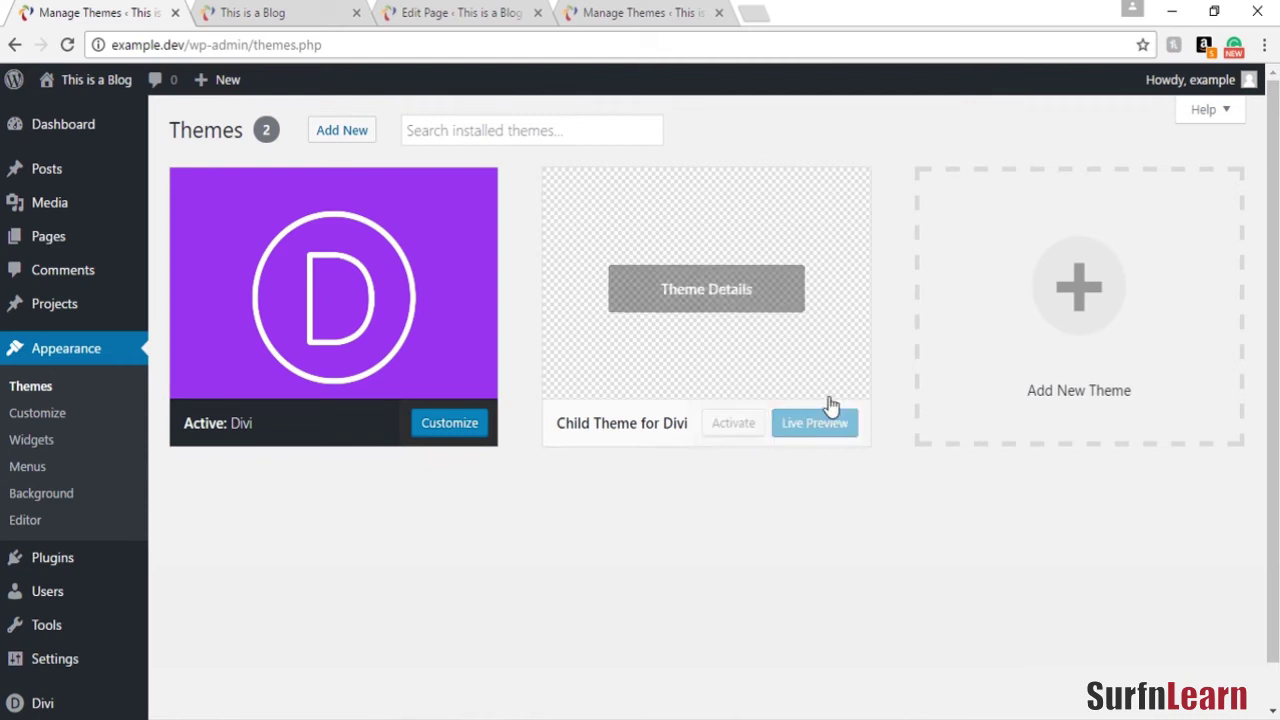
click(729, 426)
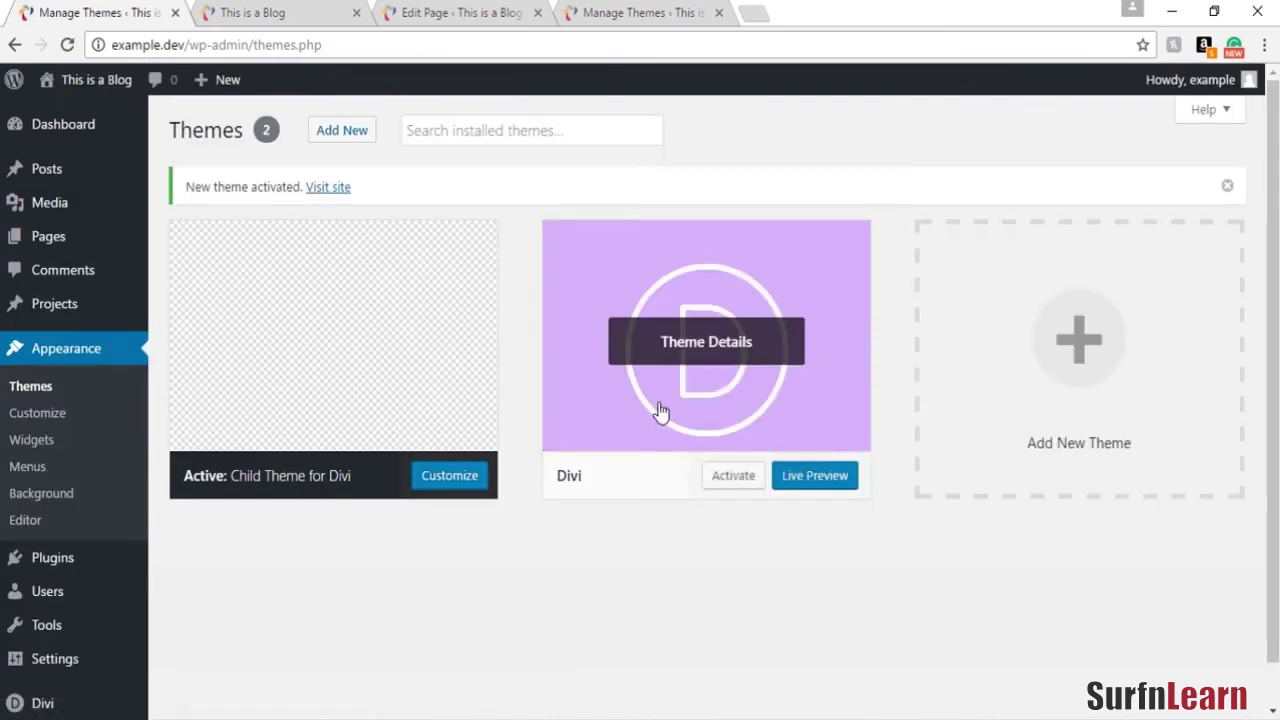
View the site's front end in a separate tab, close it and return to the theme list with the activated child theme
mouse_move(88, 80)
right_click(118, 117)
click(186, 126)
click(848, 10)
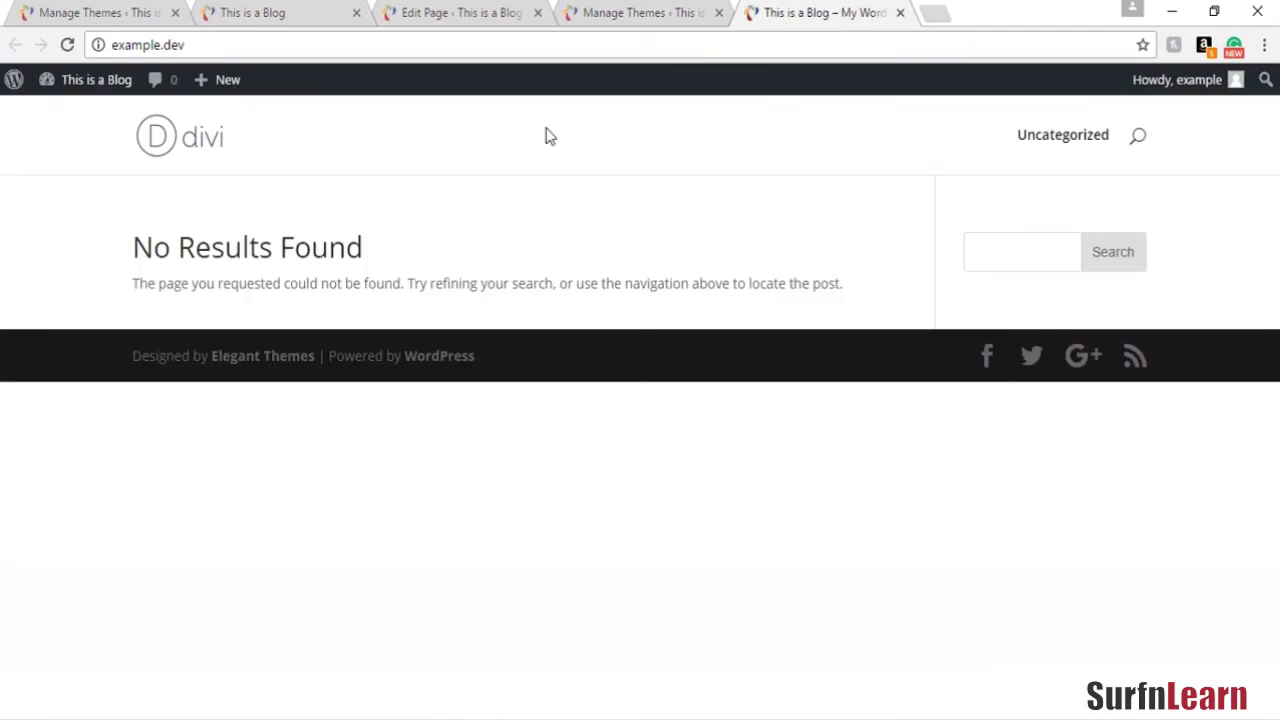
click(900, 14)
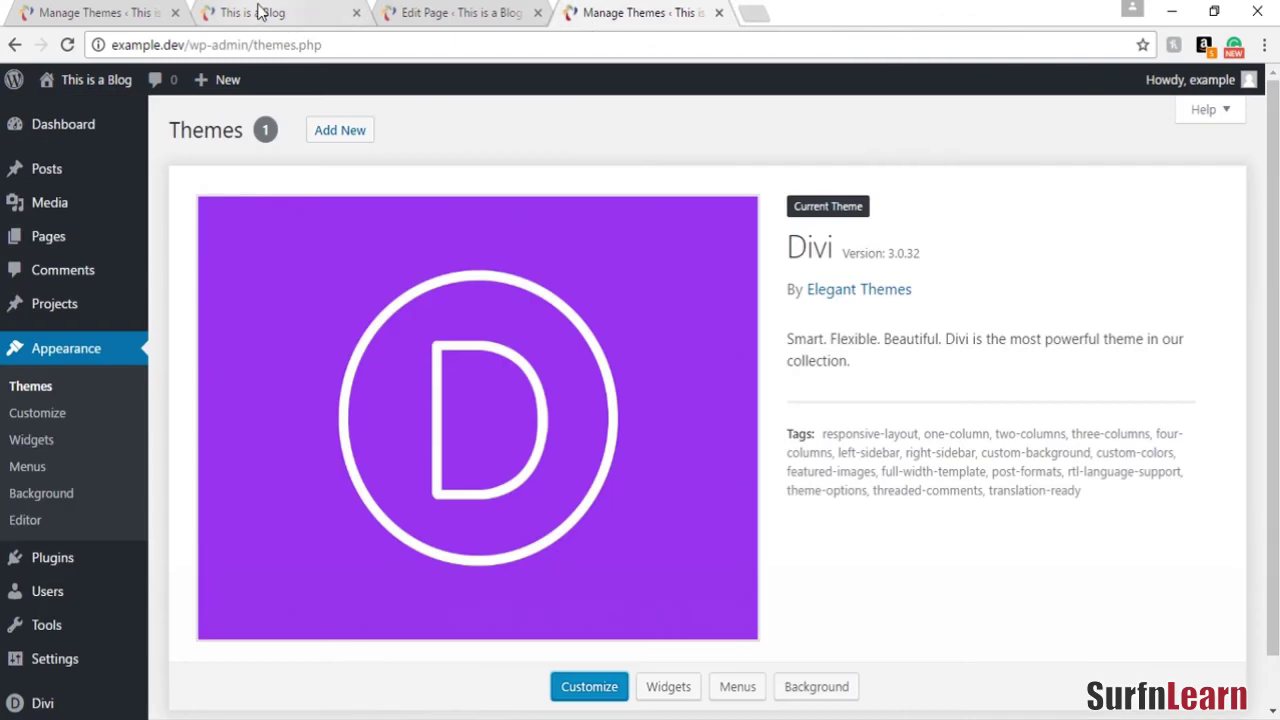
click(460, 12)
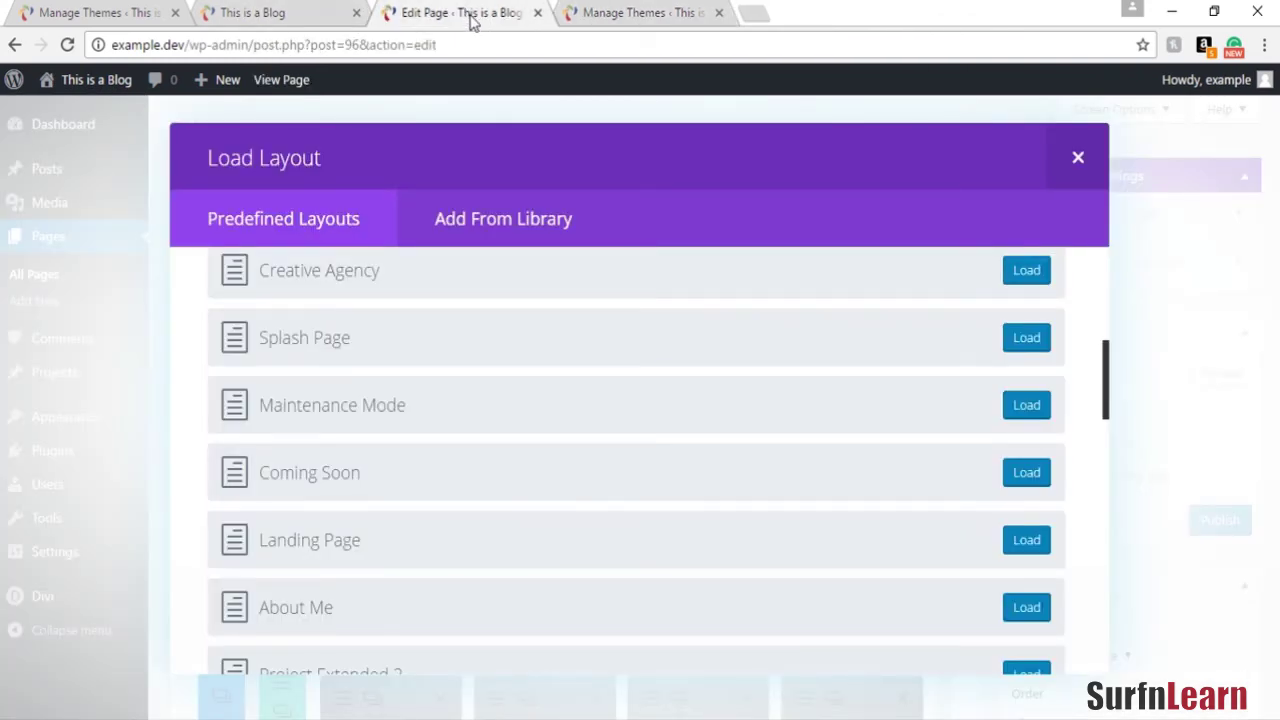
click(275, 11)
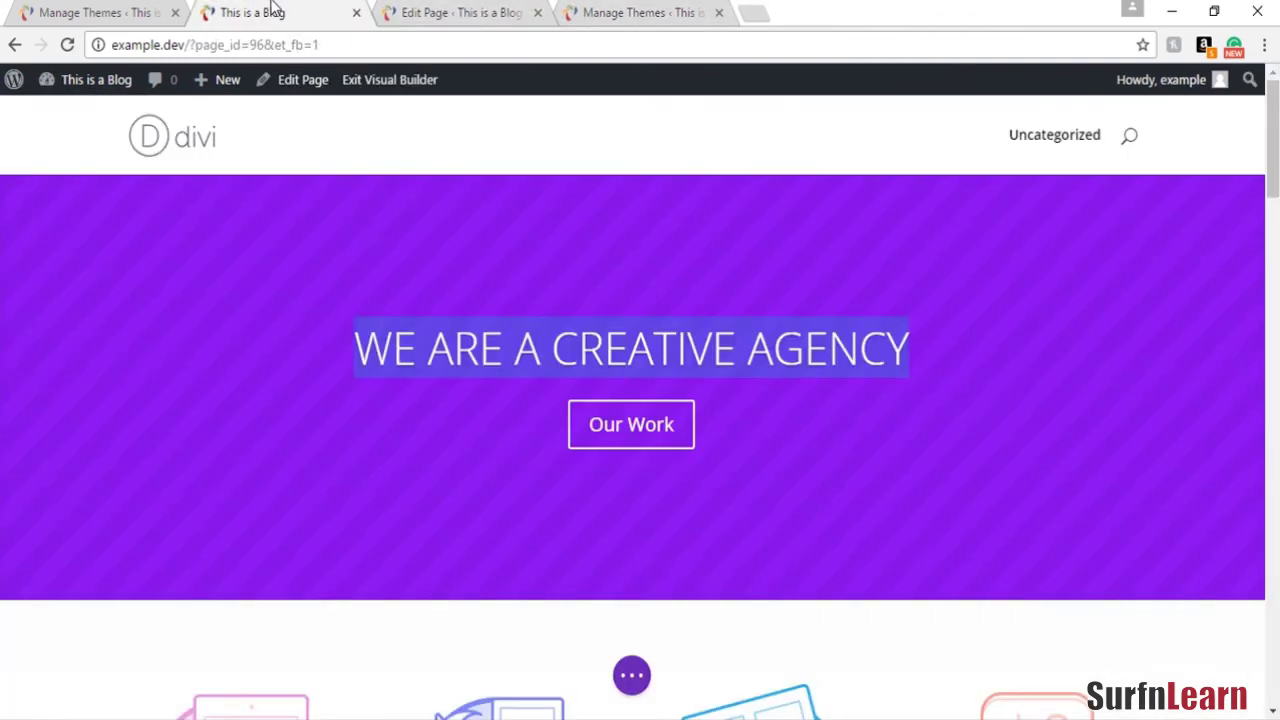
click(100, 12)
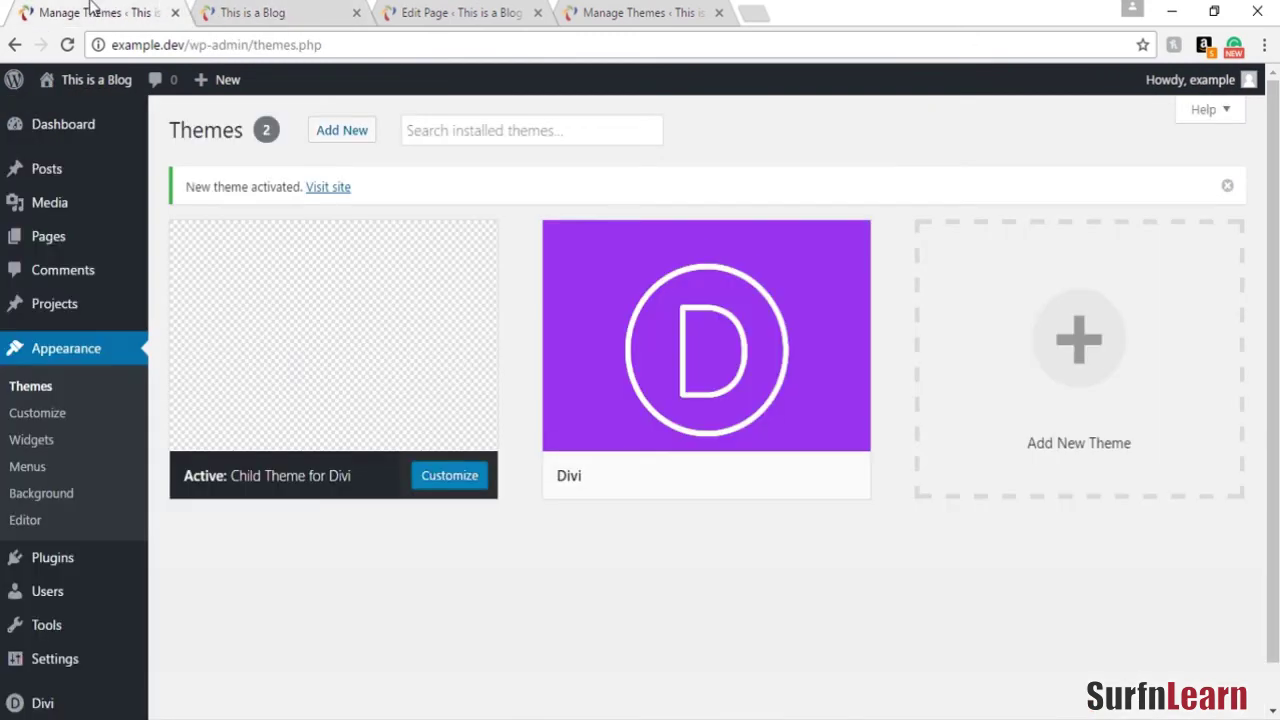
Move the untitled draft page to the trash from the list of all pages
mouse_move(12, 234)
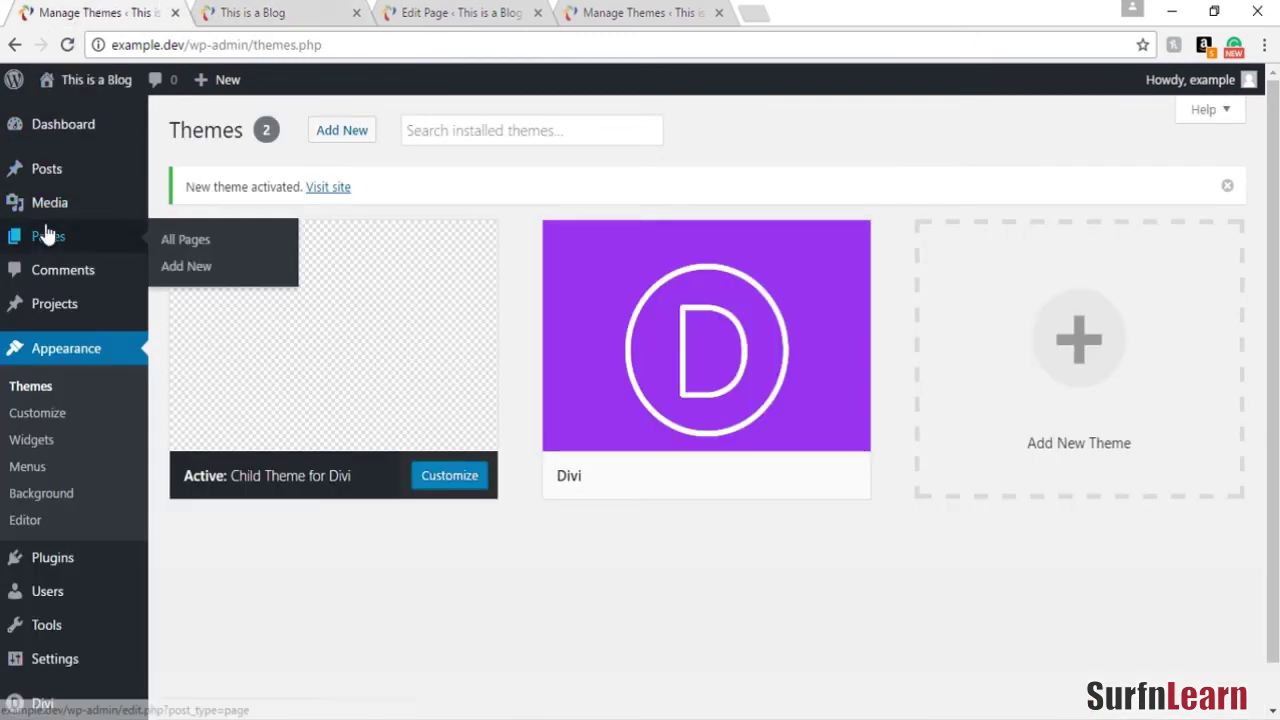
click(172, 240)
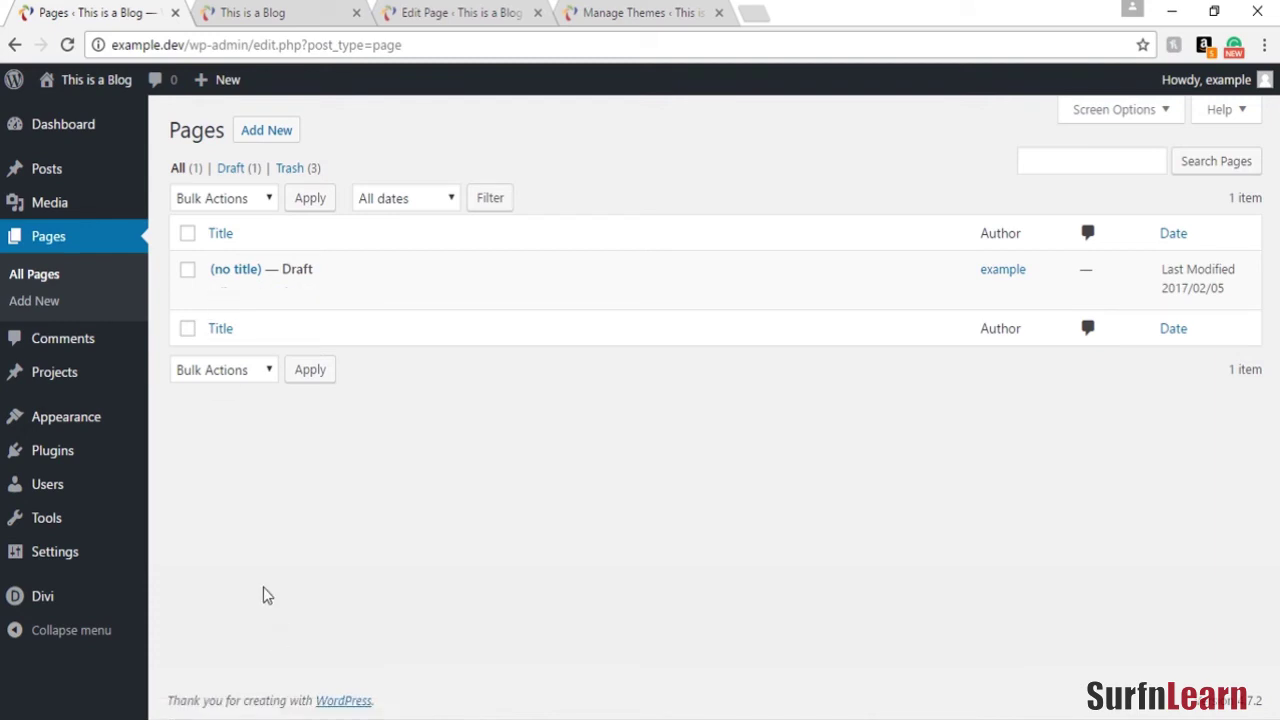
mouse_move(266, 294)
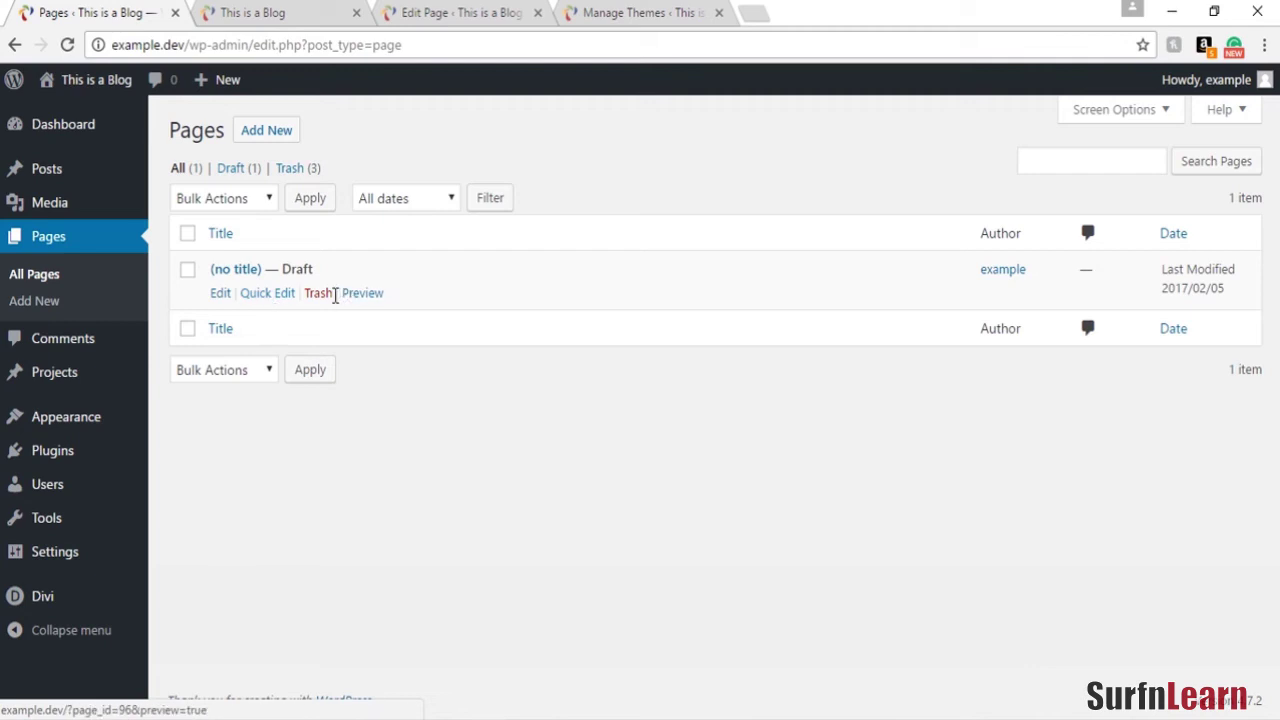
click(330, 297)
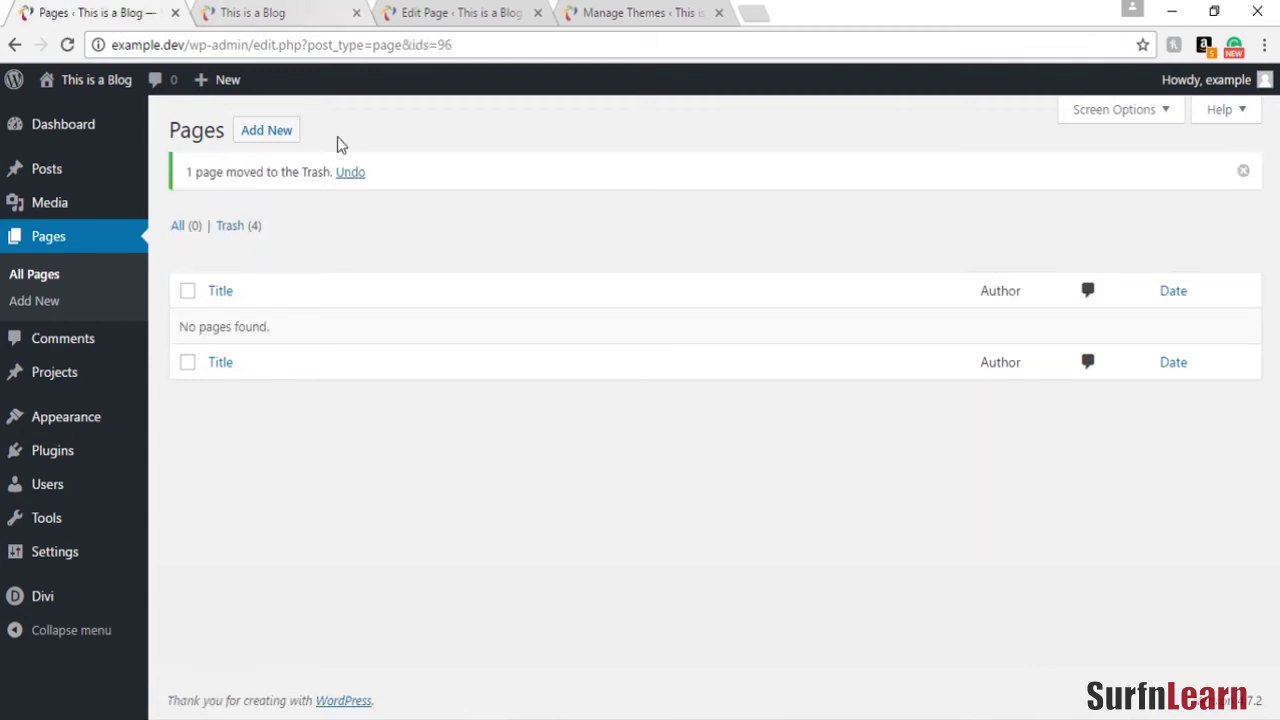
Create a new page titled "Homepage" and publish it
click(253, 136)
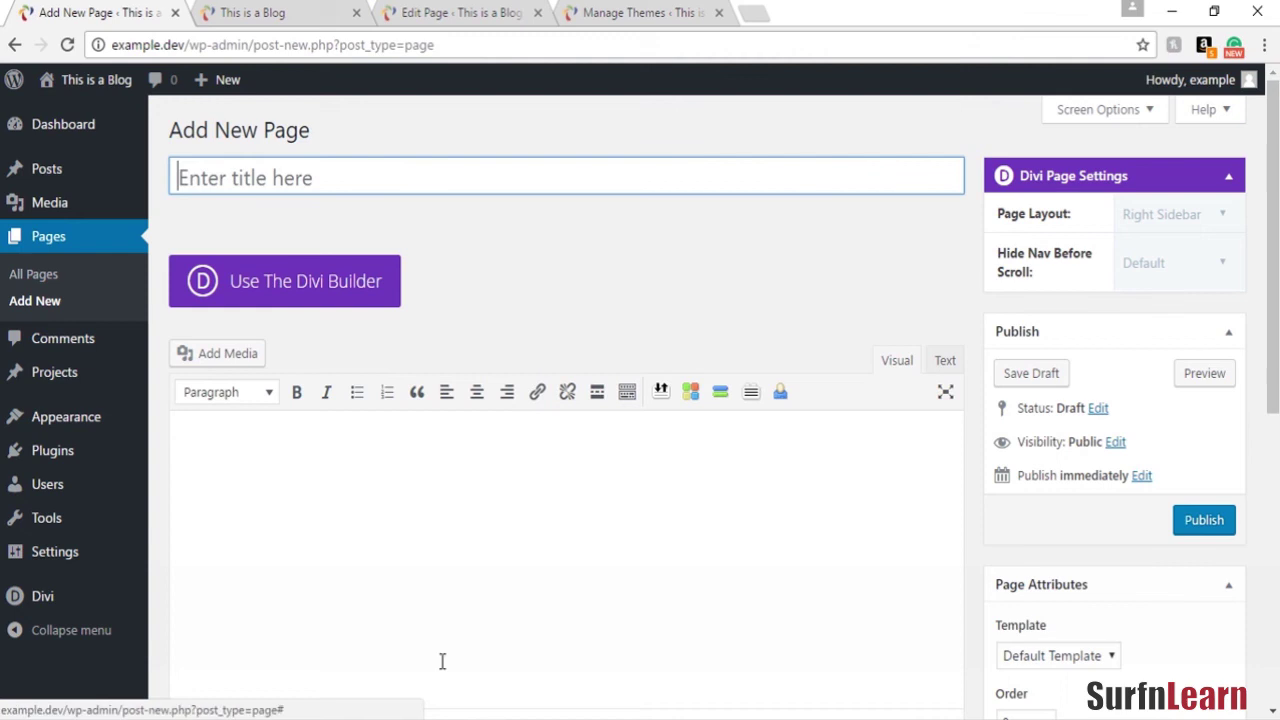
text(Homepage)
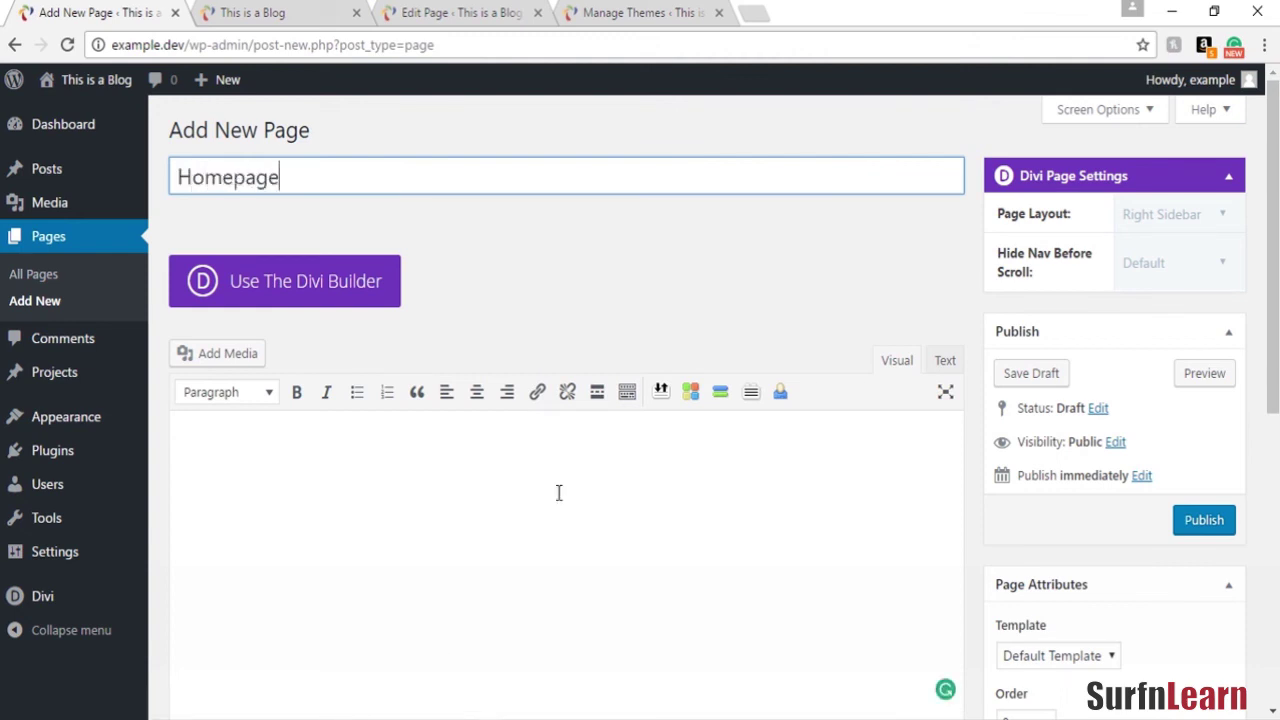
click(1204, 522)
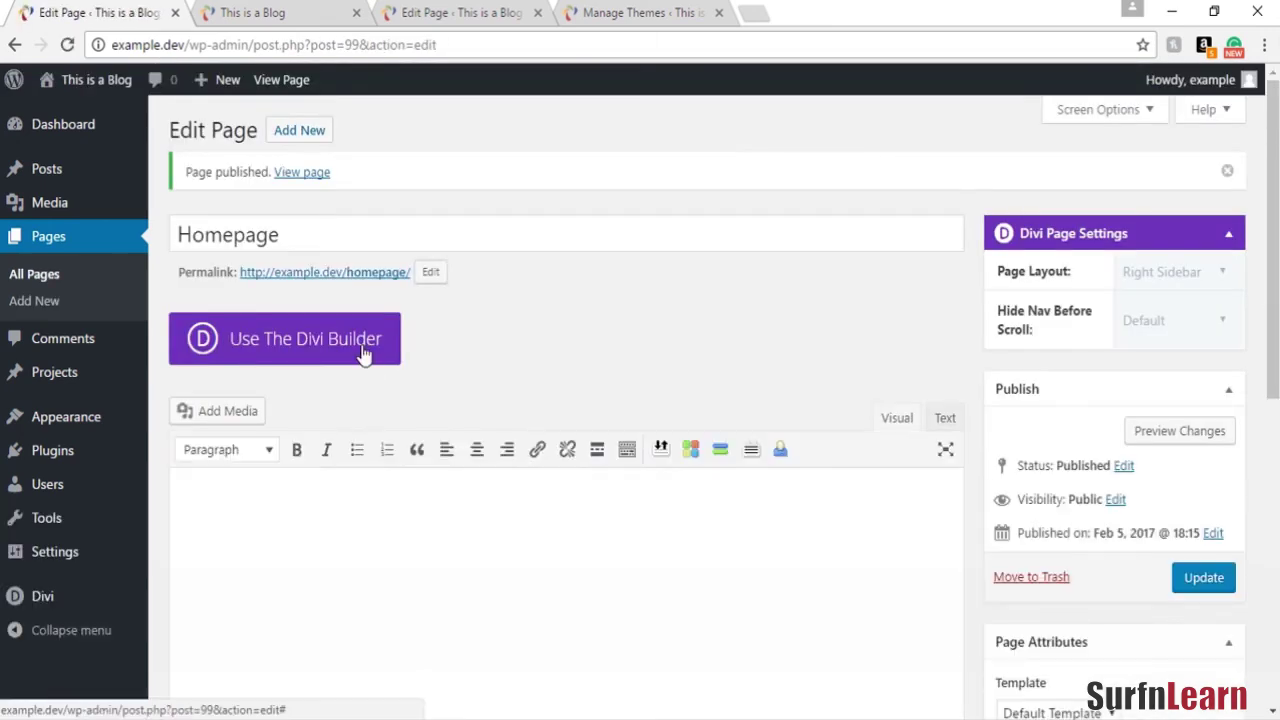
Enable the Divi Builder for the page and add a fullwidth section placed above the standard section
click(364, 355)
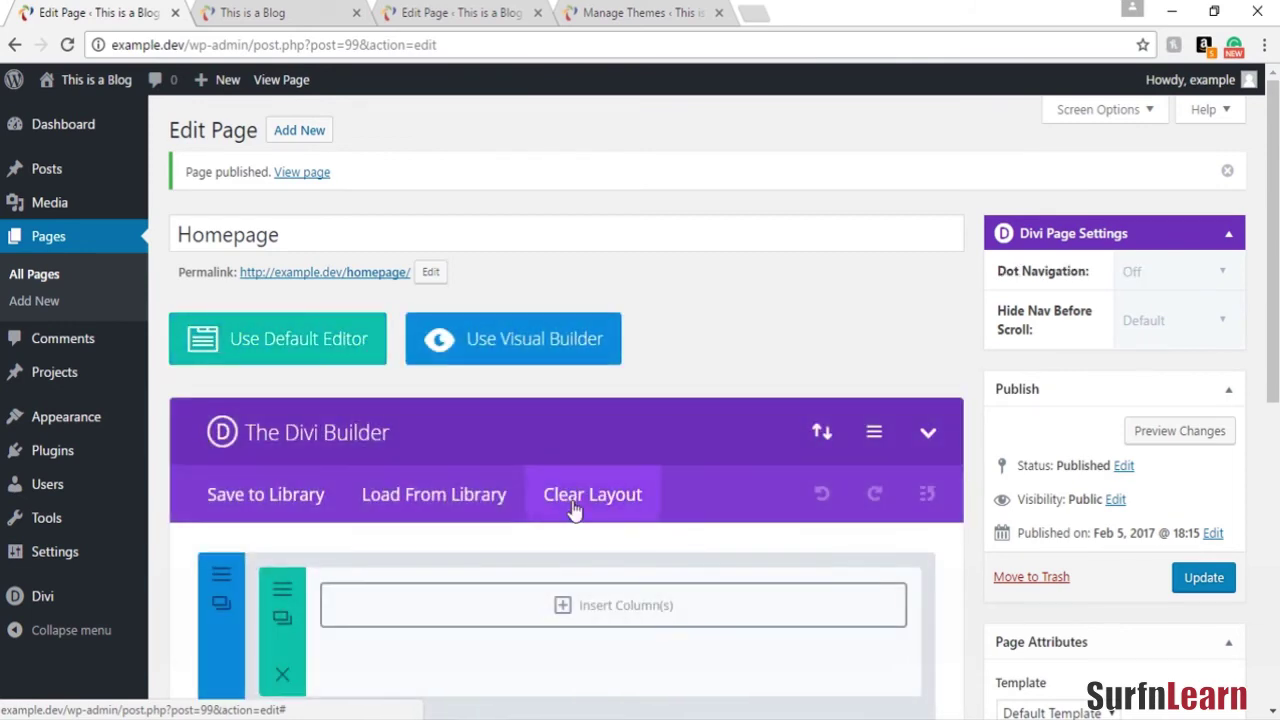
scroll(568, 502, down, 4)
scroll(571, 505, up, 2)
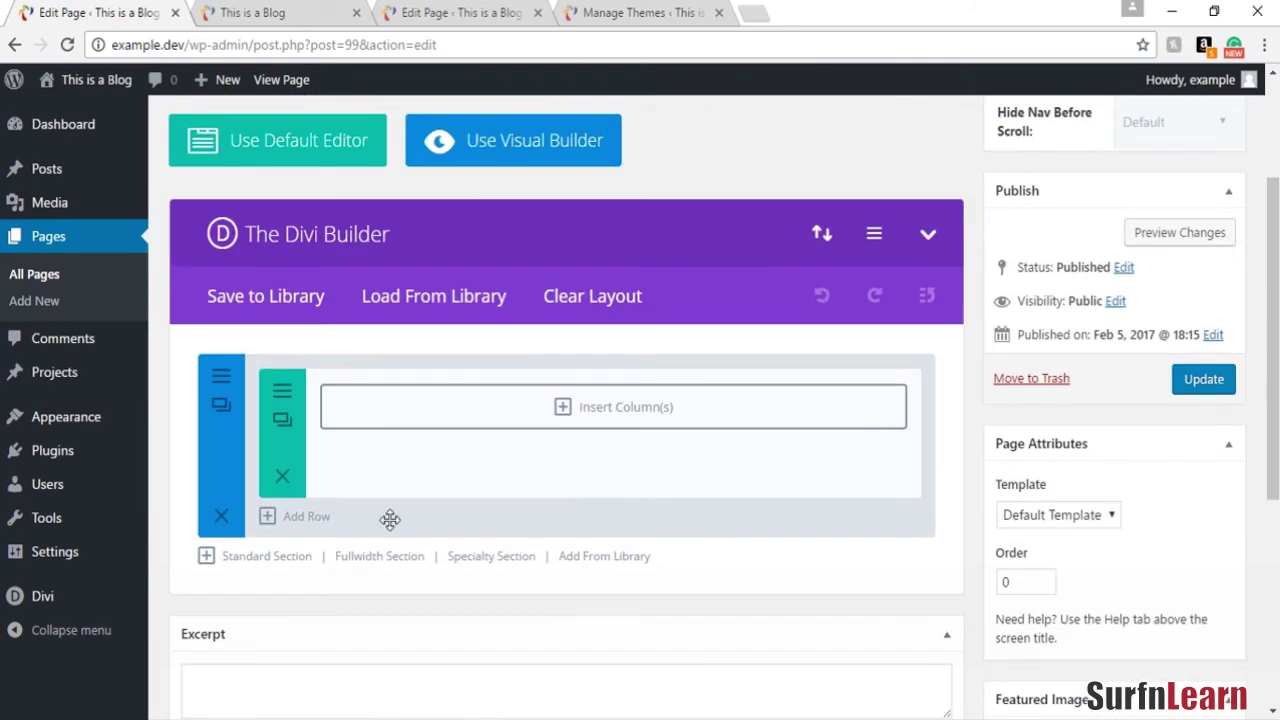
click(391, 566)
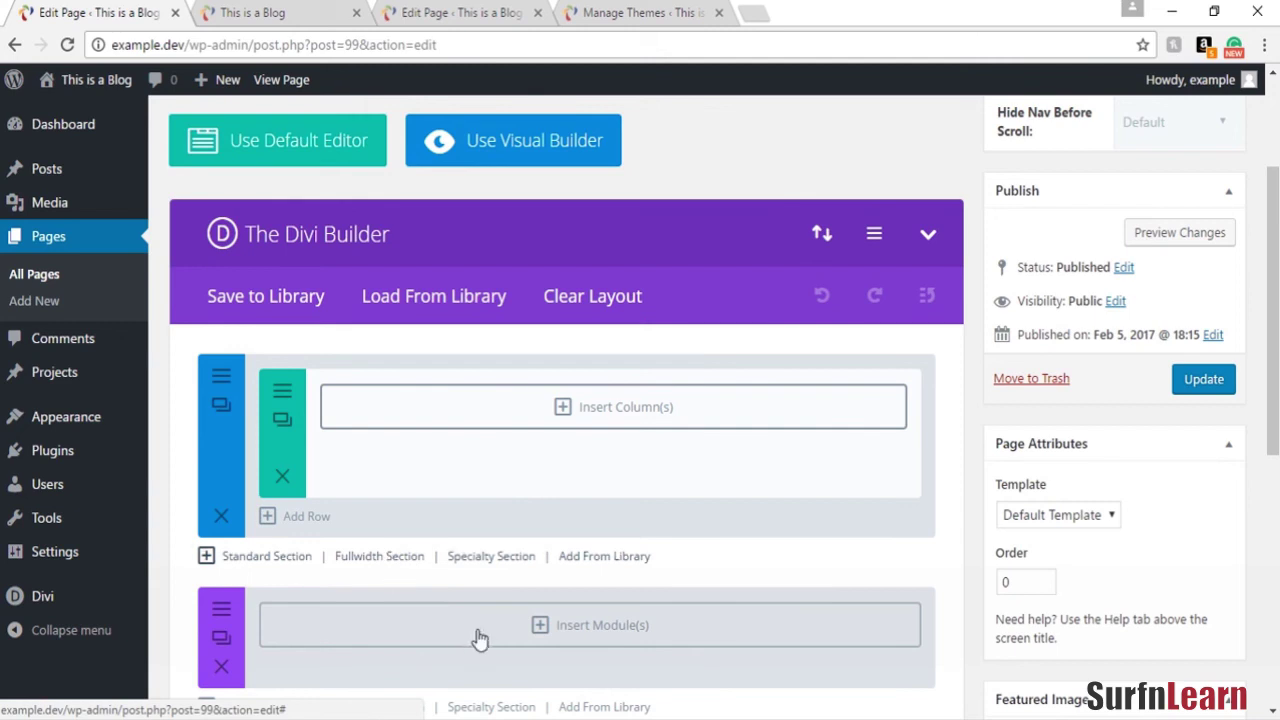
scroll(450, 583, down, 1)
drag(449, 569, 457, 286)
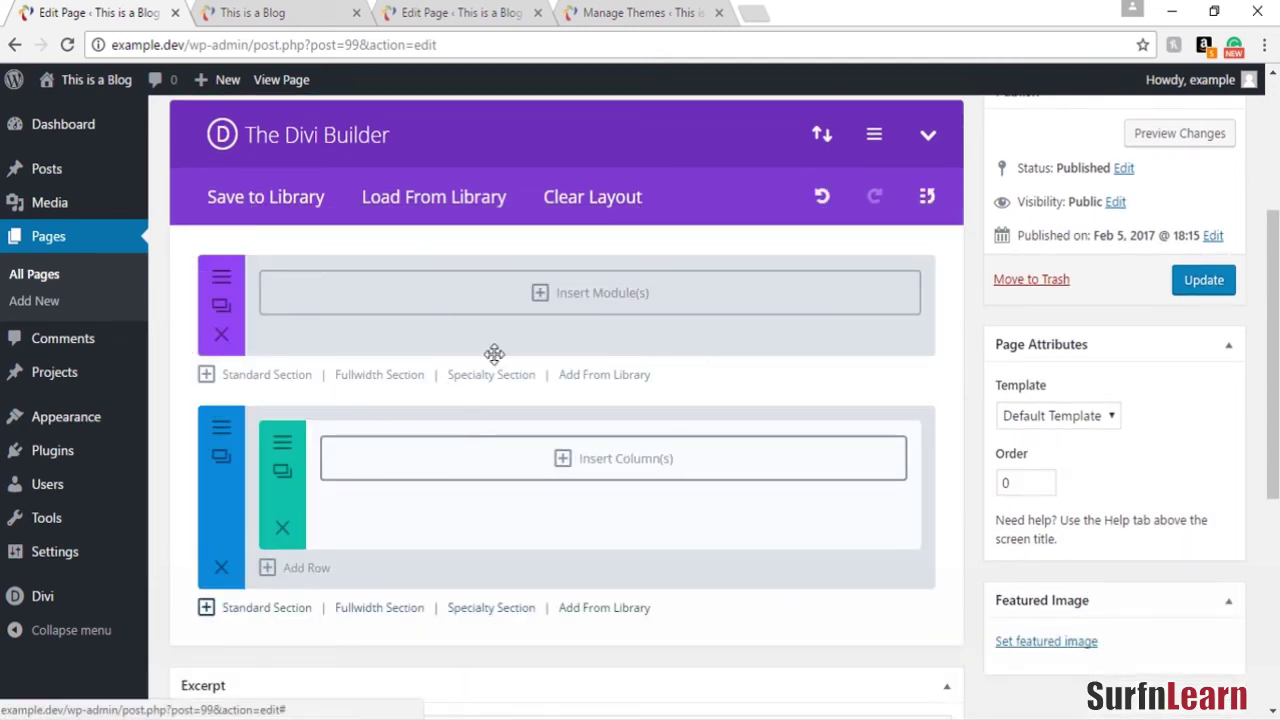
Insert a Fullwidth Slider module into the fullwidth section and add a new slide to it
click(586, 306)
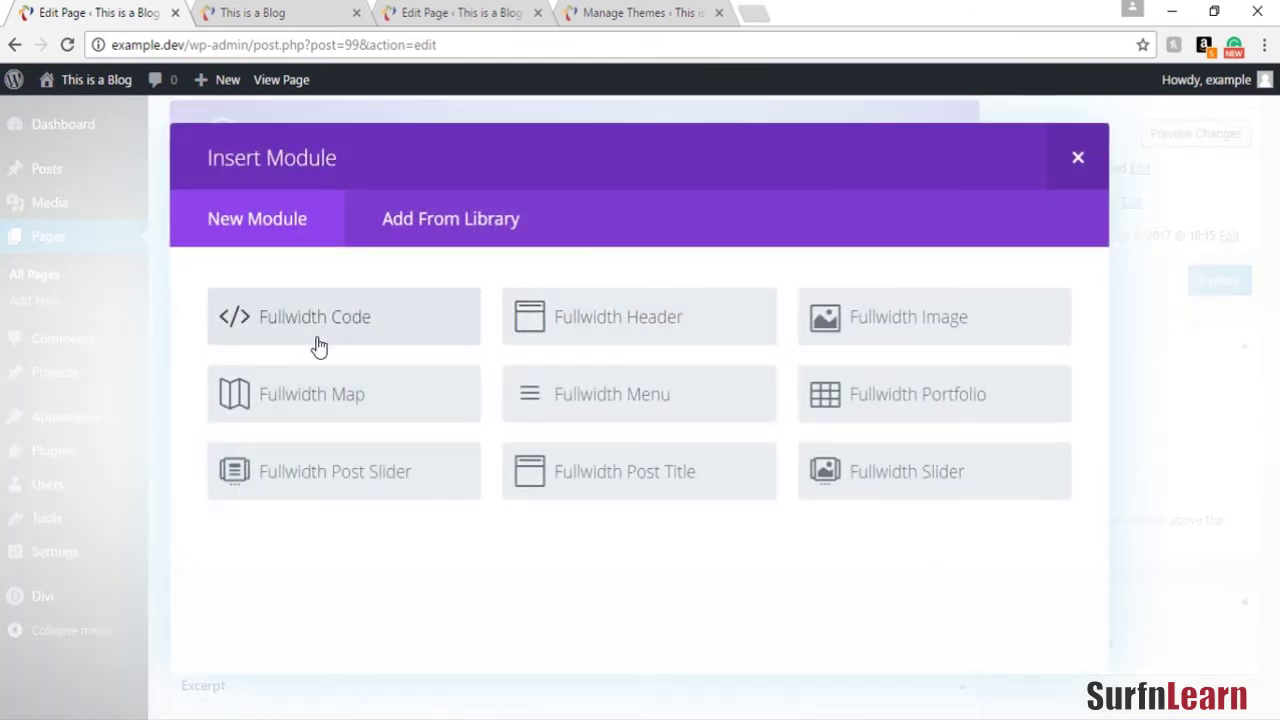
click(904, 484)
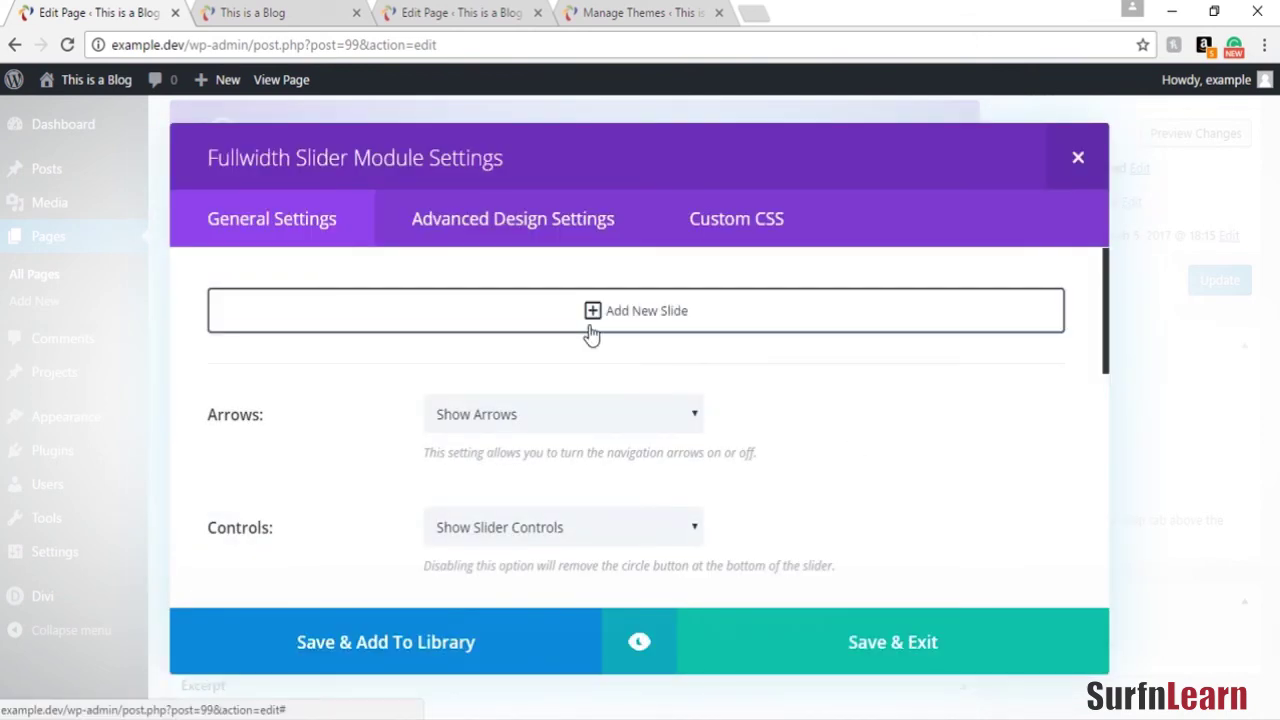
click(590, 328)
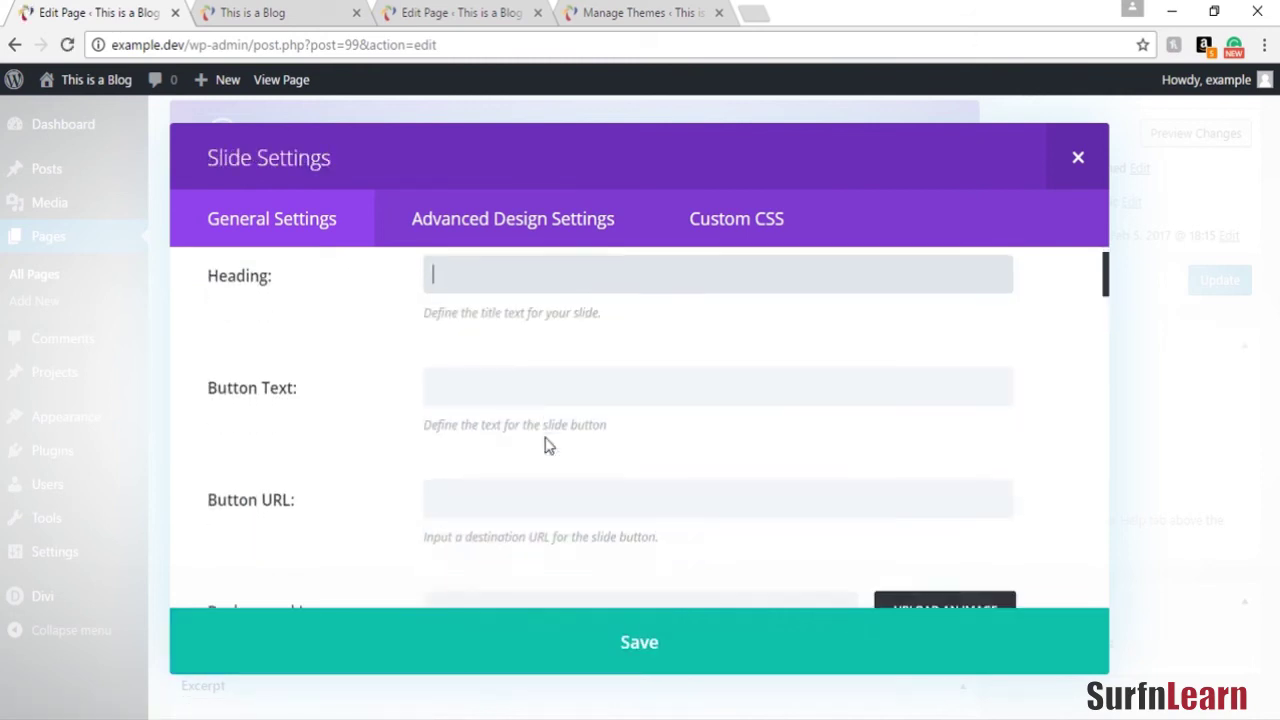
Set the slide's background color to a dark teal blue
scroll(548, 445, down, 5)
click(548, 445)
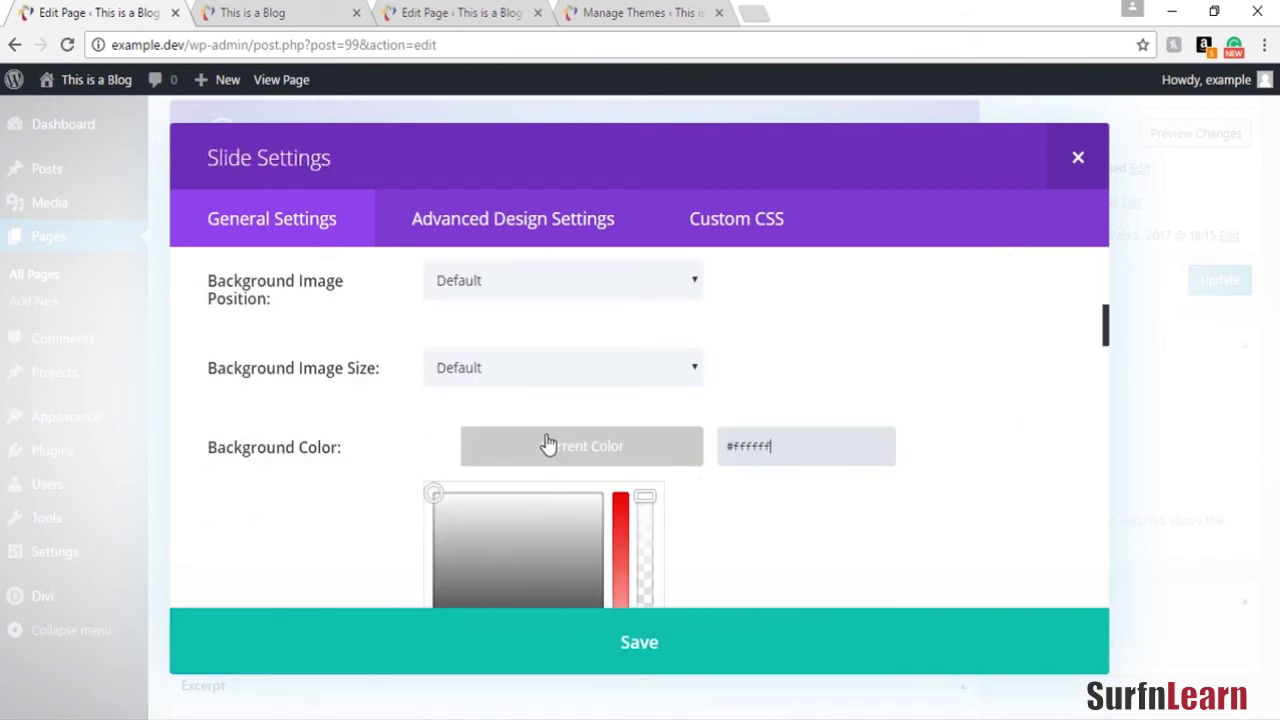
scroll(560, 465, down, 2)
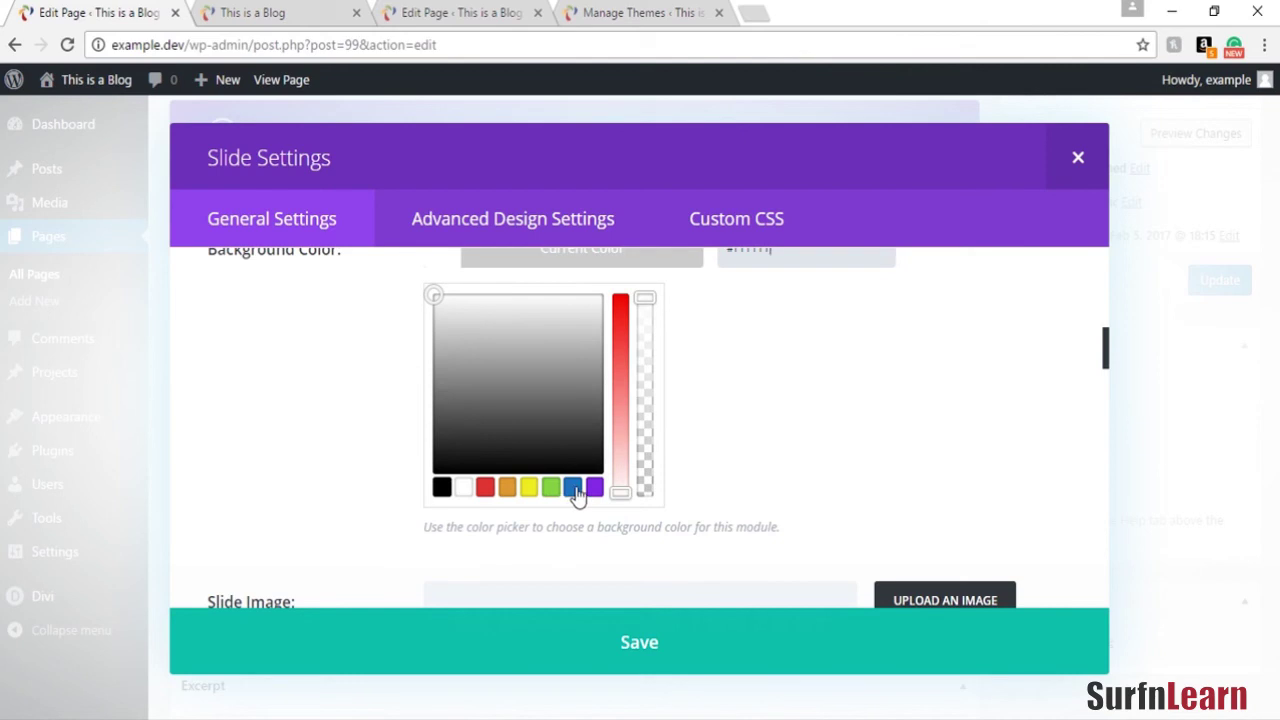
click(578, 489)
click(527, 410)
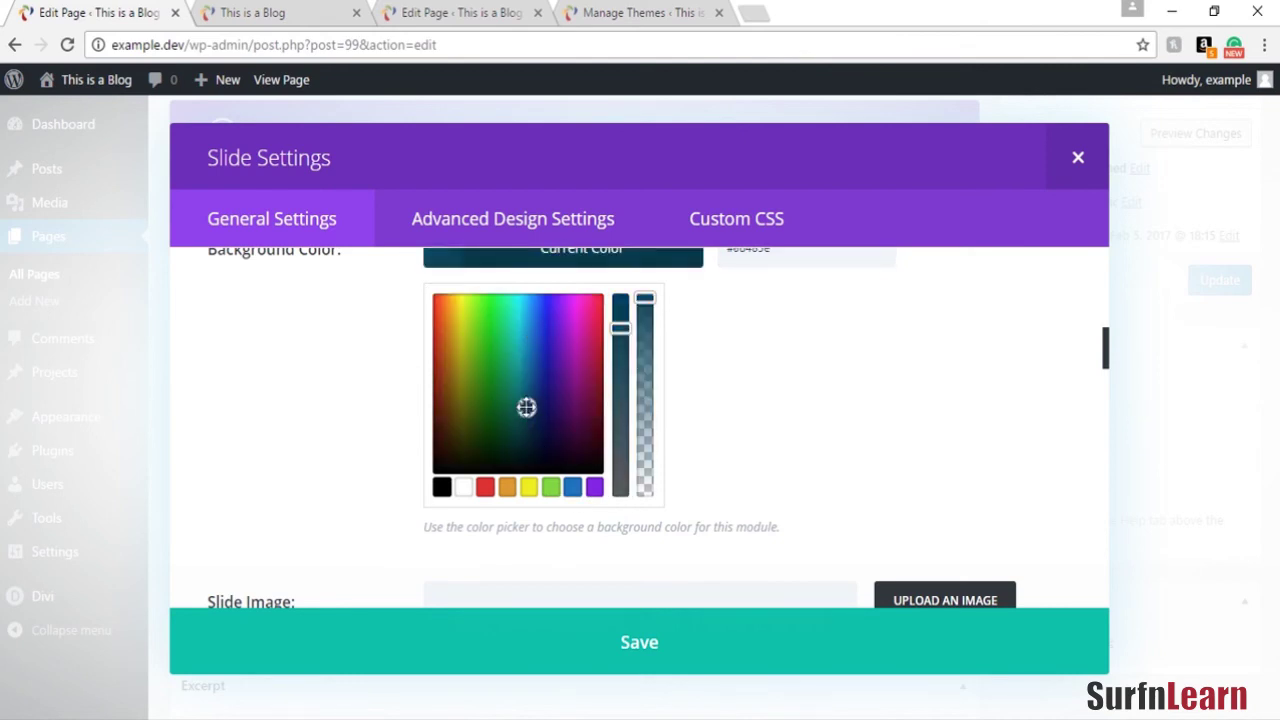
Set the slide's heading to "This is the Slider Text Heading", its button text to "Contact Us" and its button URL to "#"
scroll(777, 363, up, 3)
scroll(777, 358, up, 2)
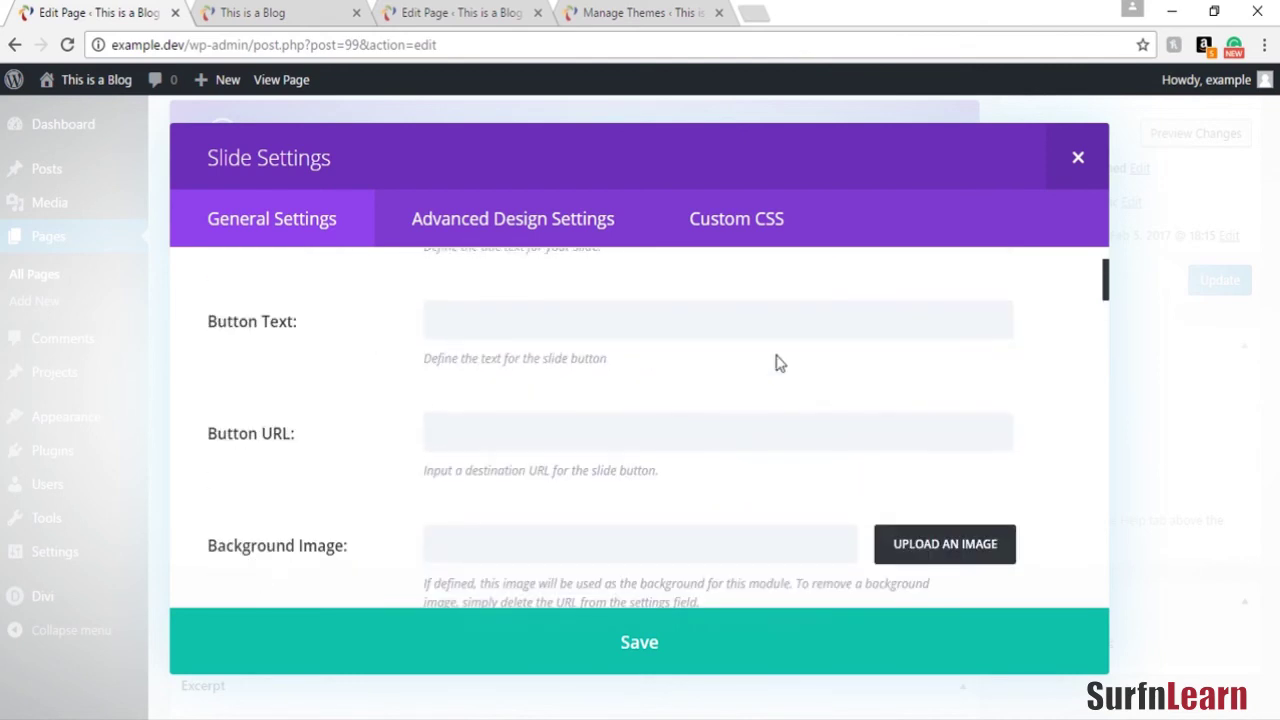
click(749, 305)
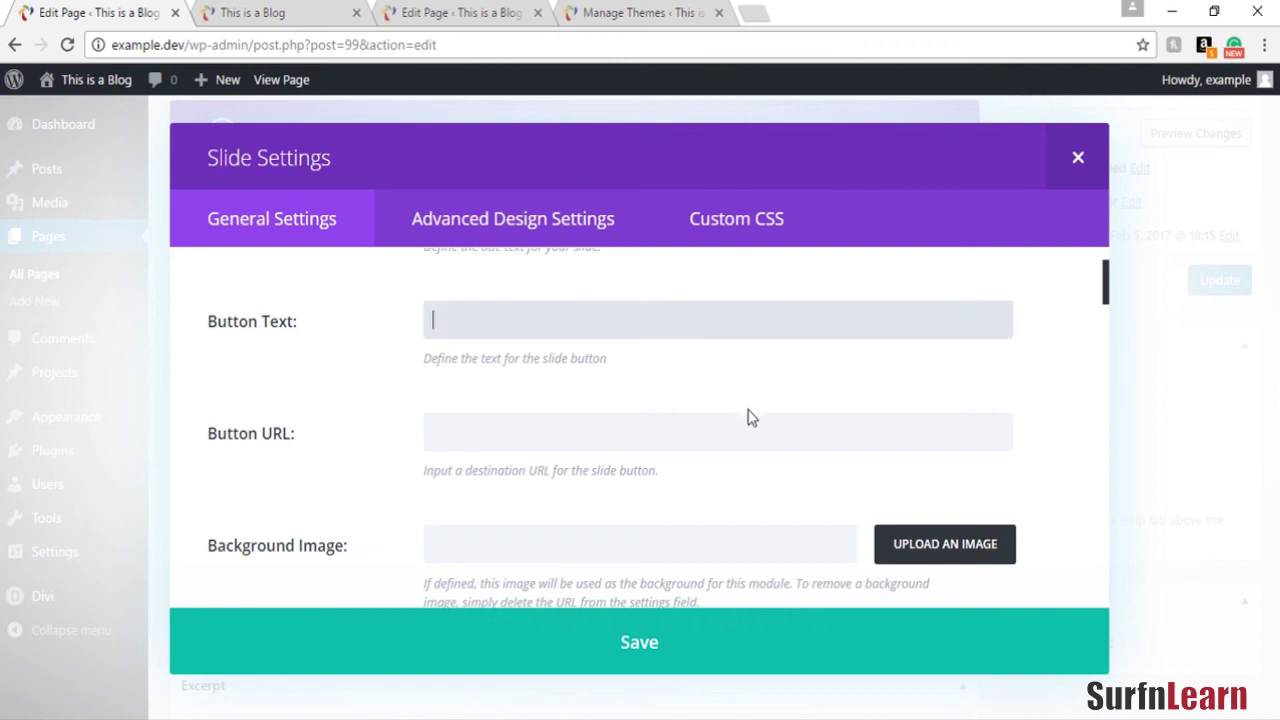
scroll(770, 380, up, 2)
click(754, 304)
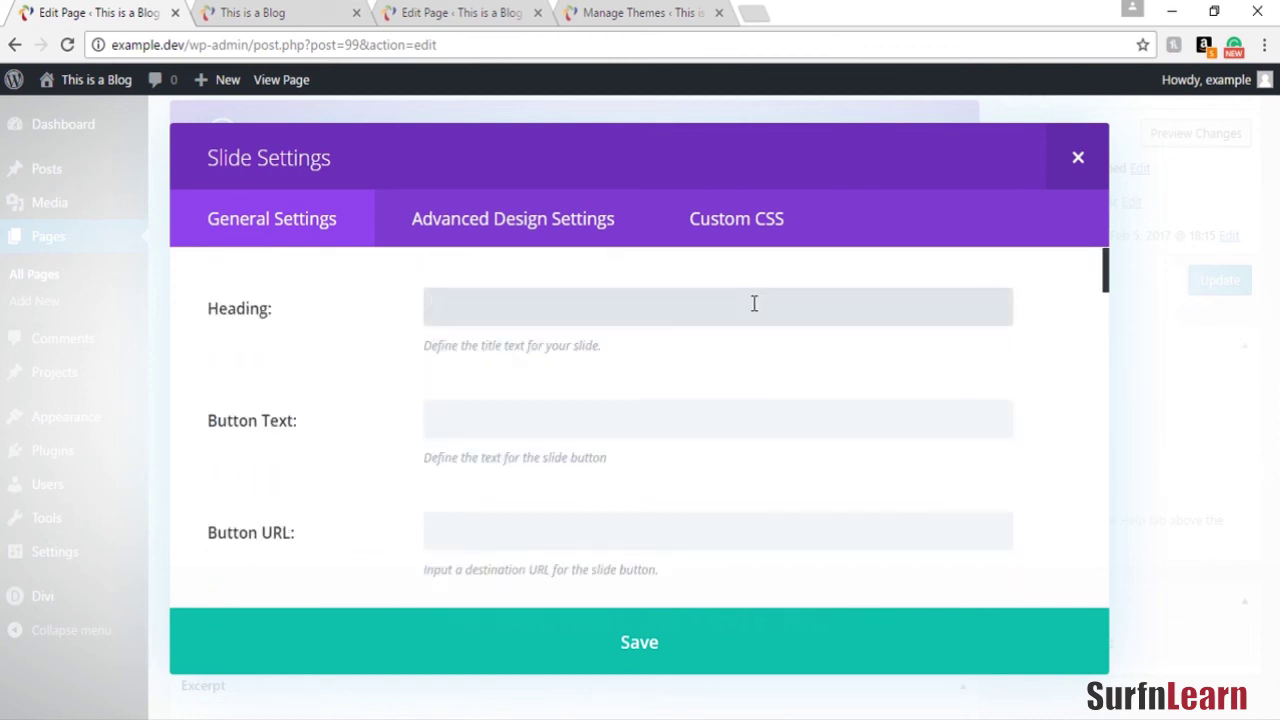
text(This is the Slider Te)
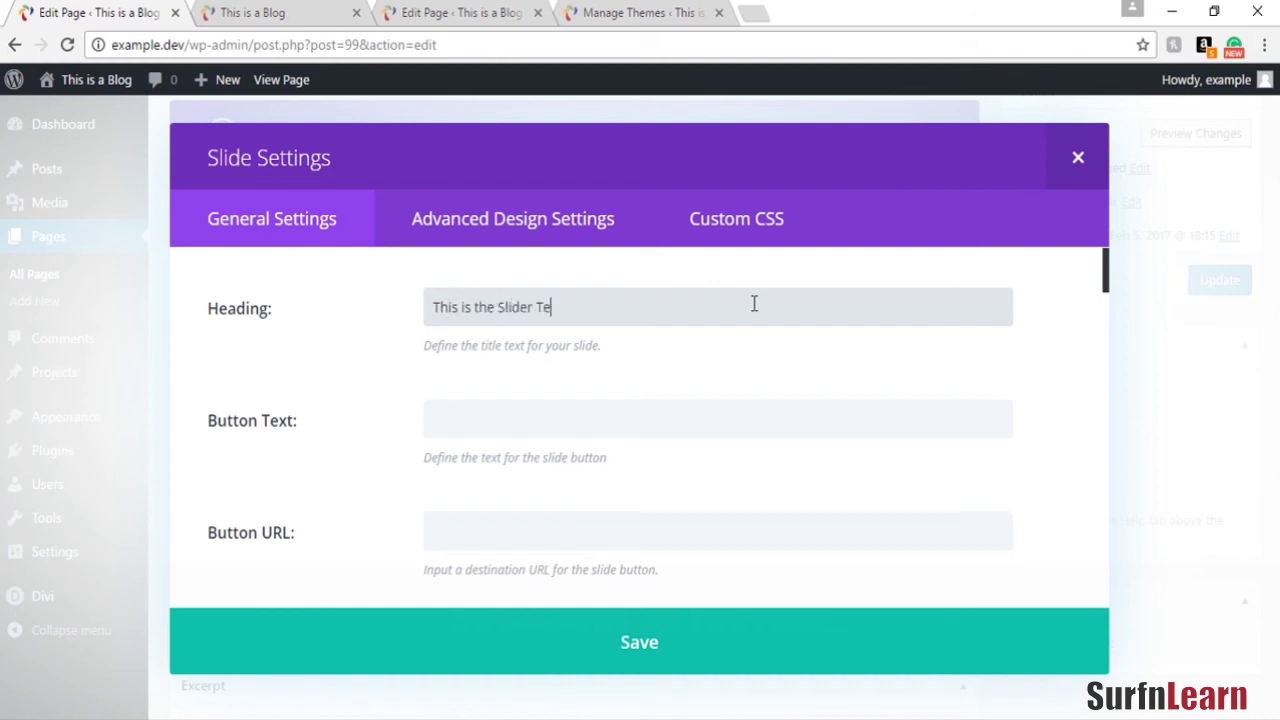
text(xt Heading)
key(Tab)
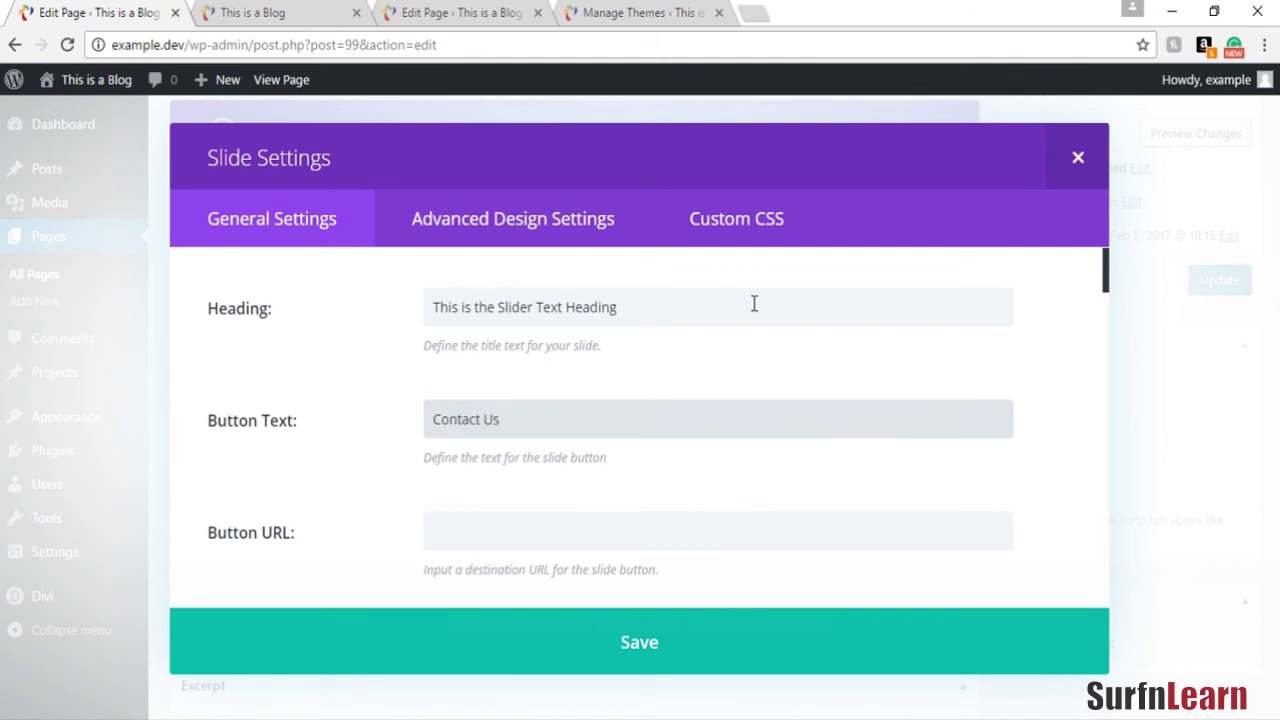
key(Tab)
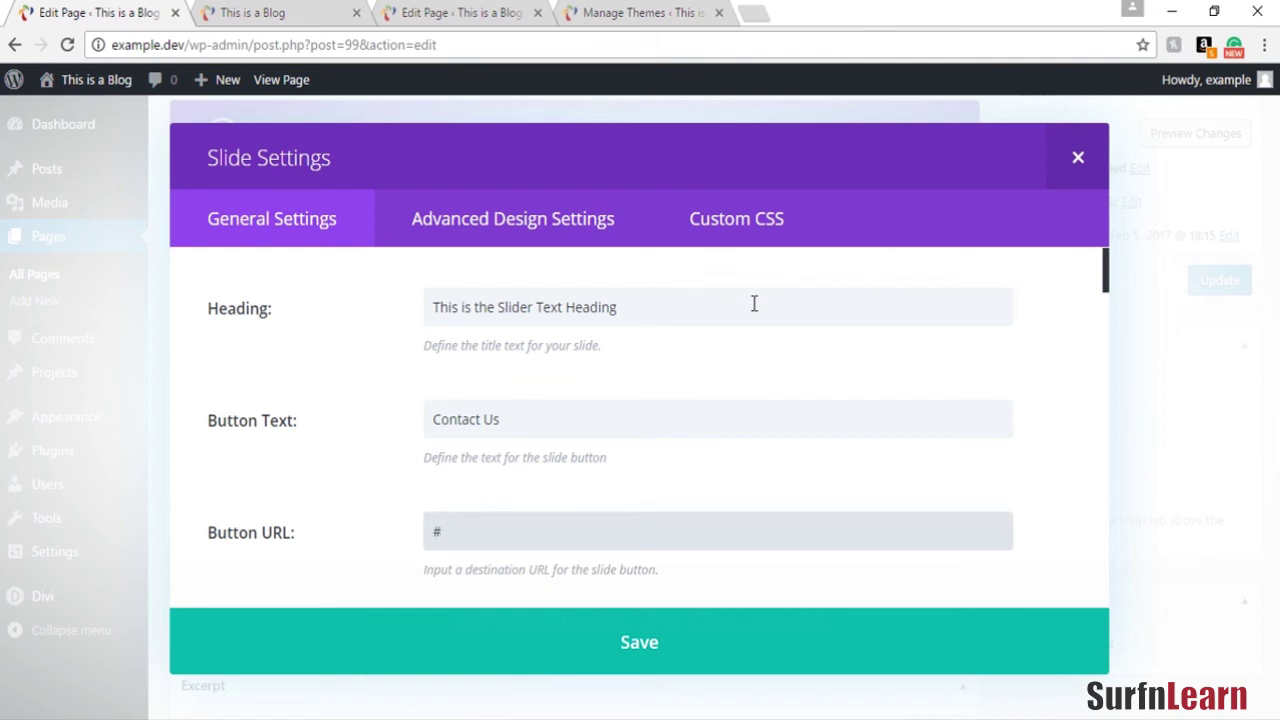
scroll(800, 463, down, 5)
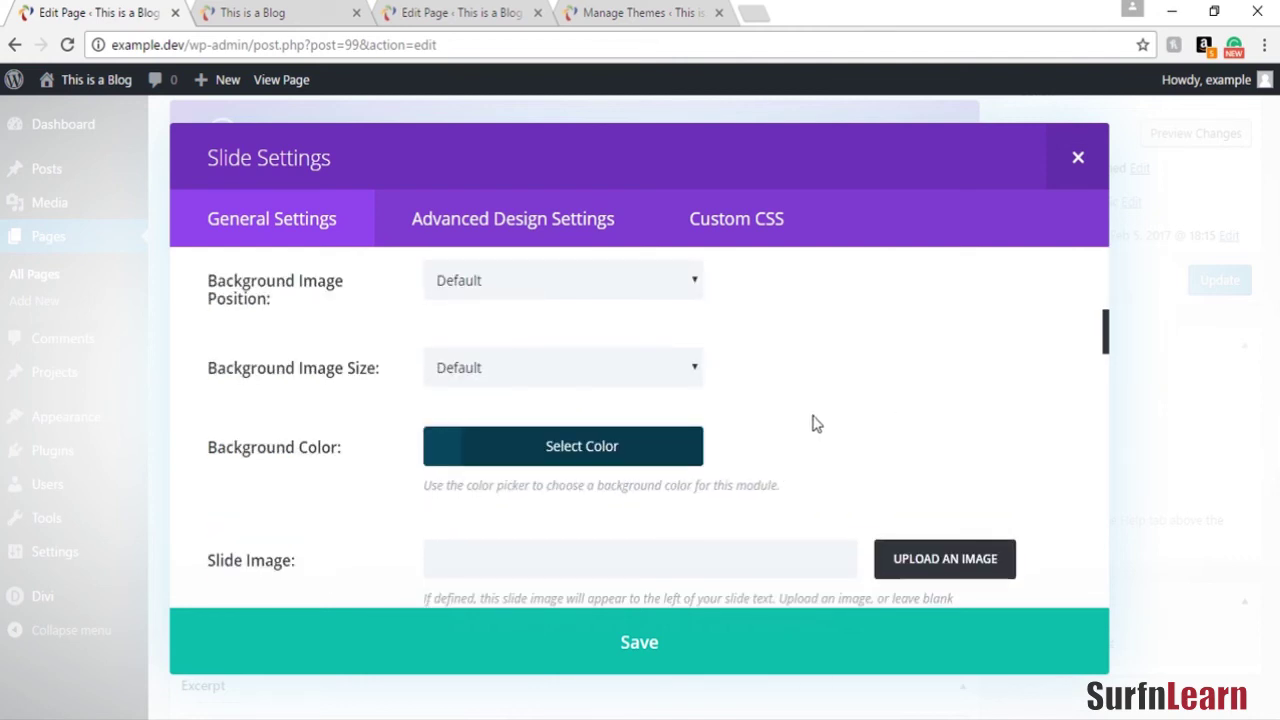
Choose Light as the slide's text color and save both the slide and the Fullwidth Slider module
scroll(806, 405, down, 6)
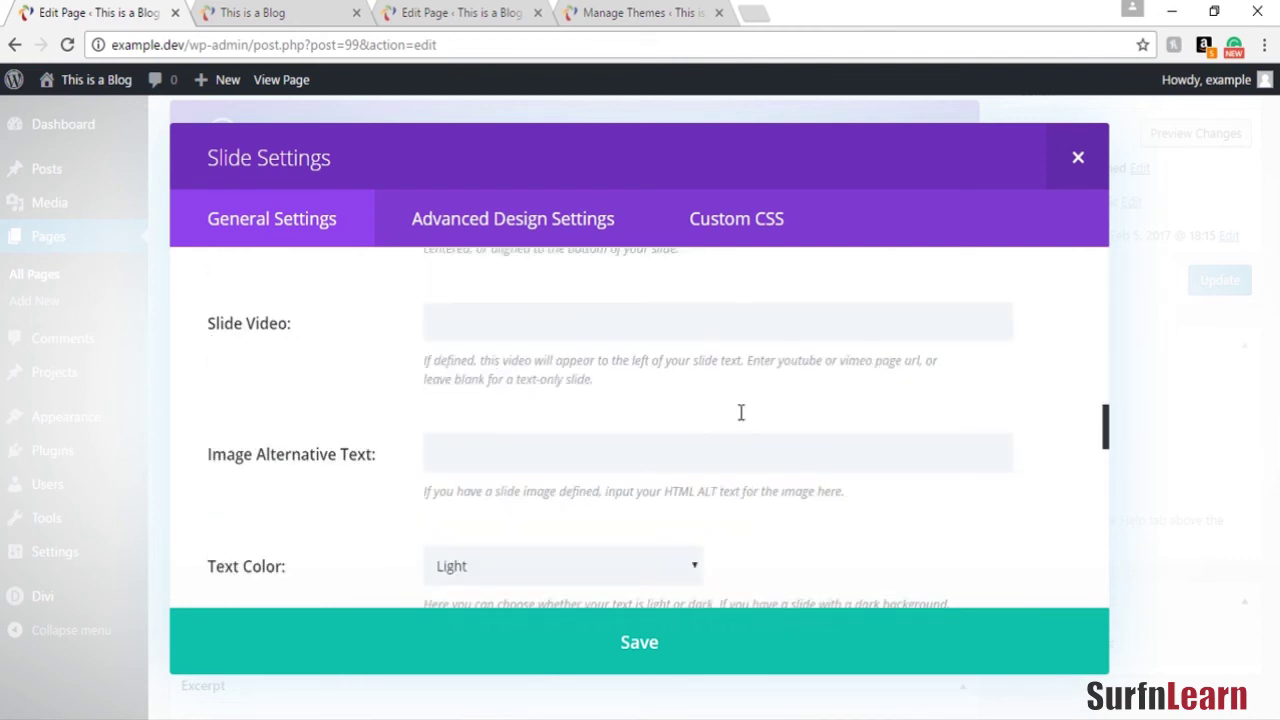
scroll(741, 412, down, 5)
scroll(742, 403, up, 3)
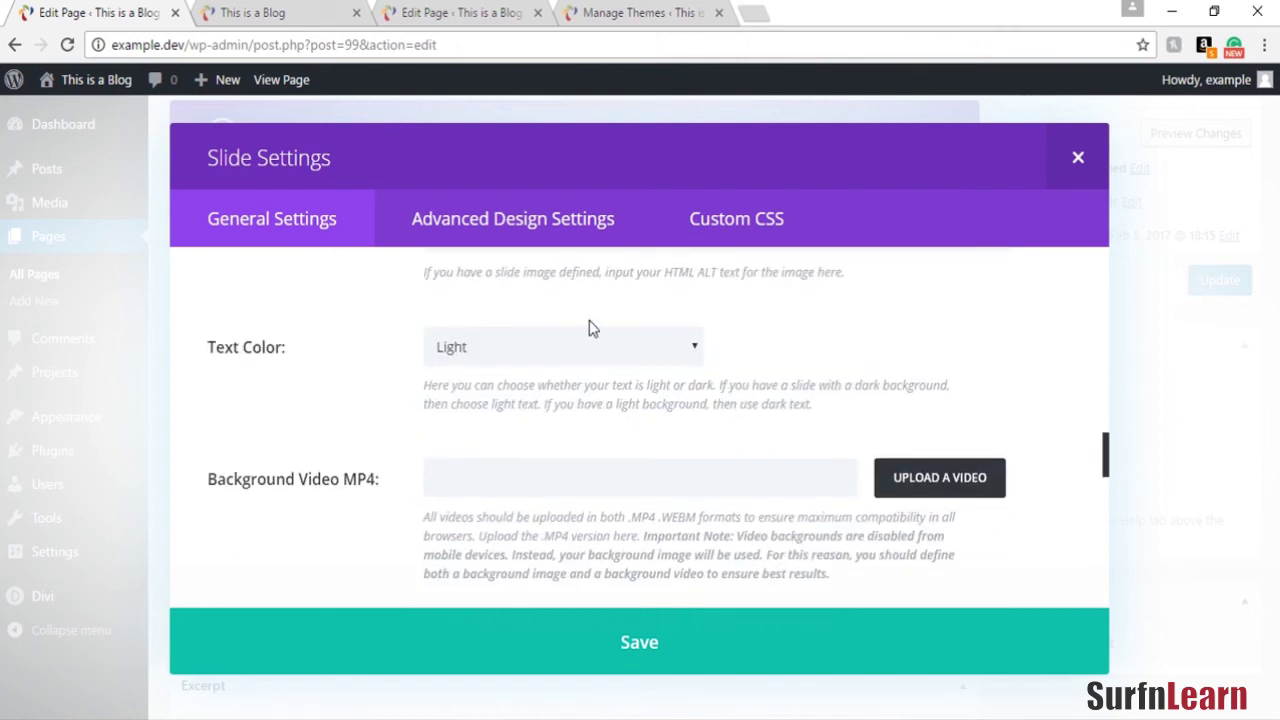
click(563, 349)
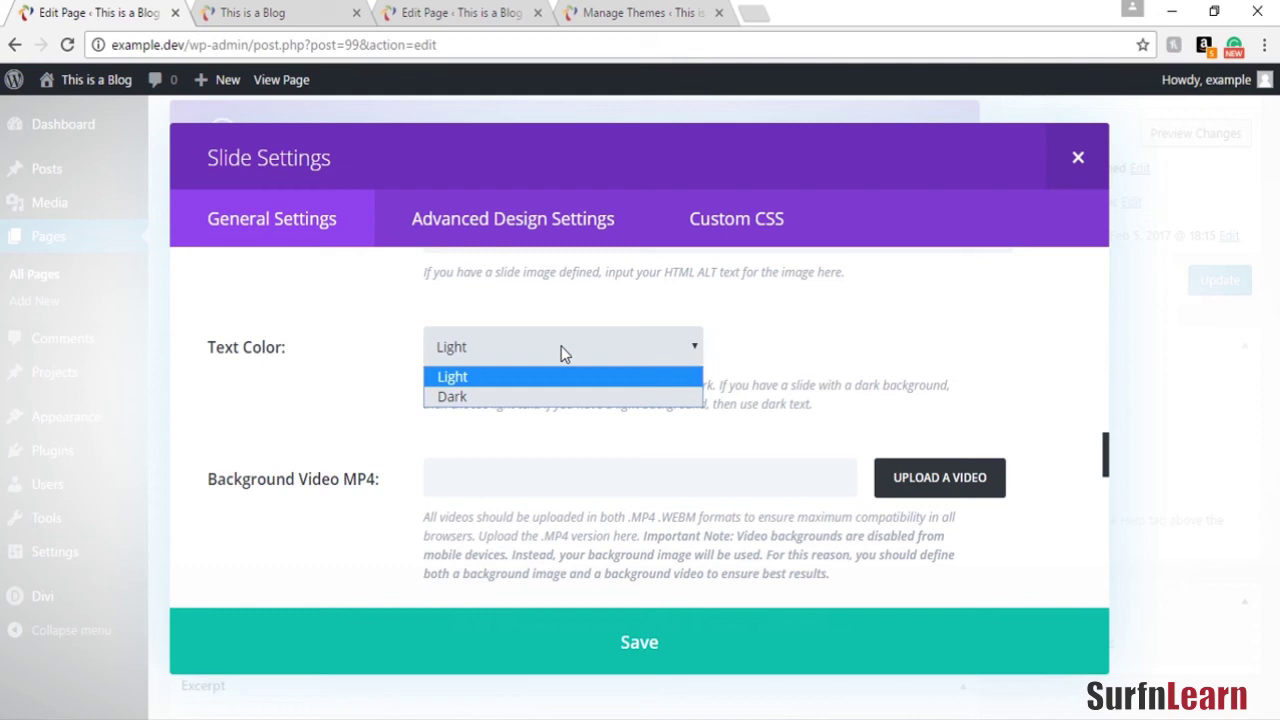
click(543, 383)
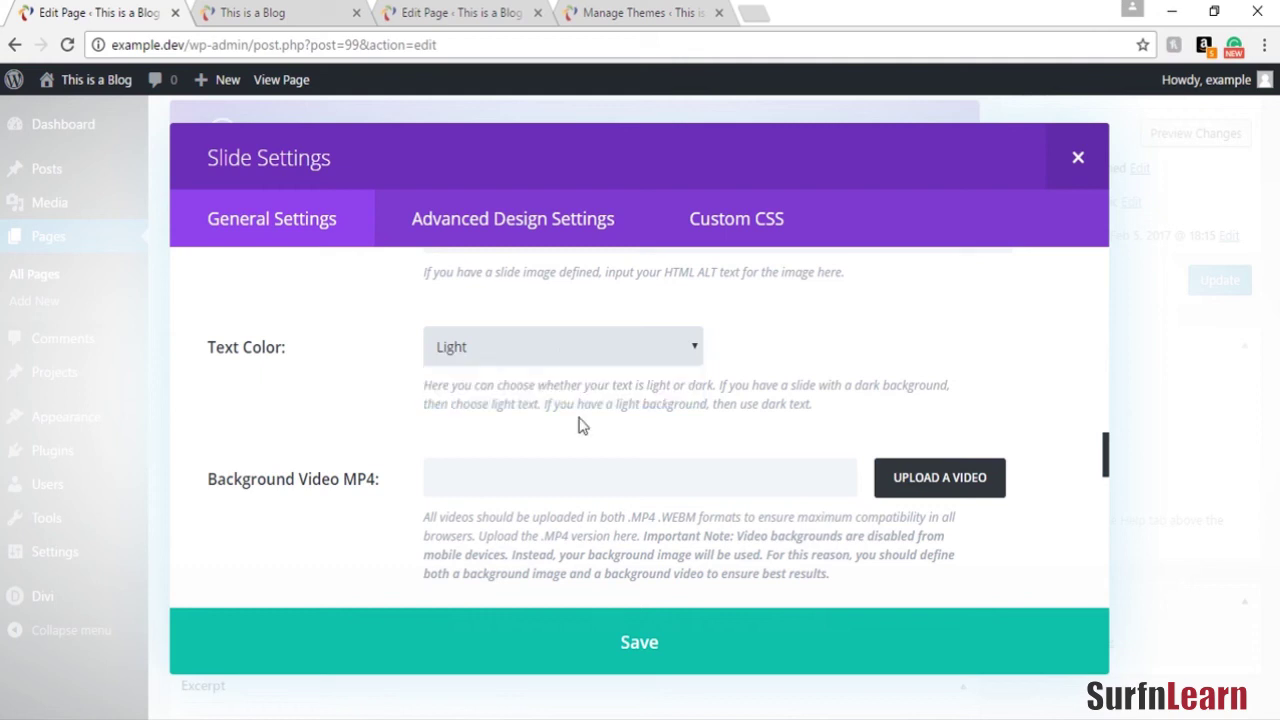
scroll(585, 430, up, 6)
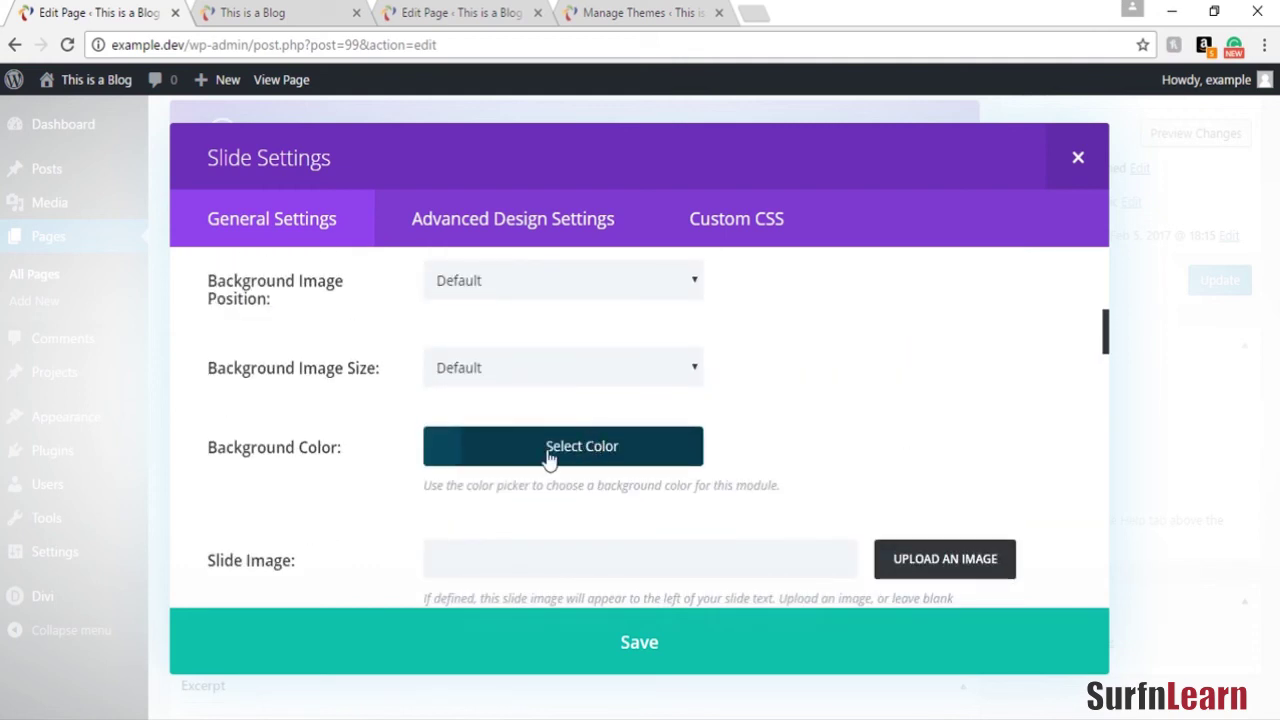
scroll(670, 517, down, 15)
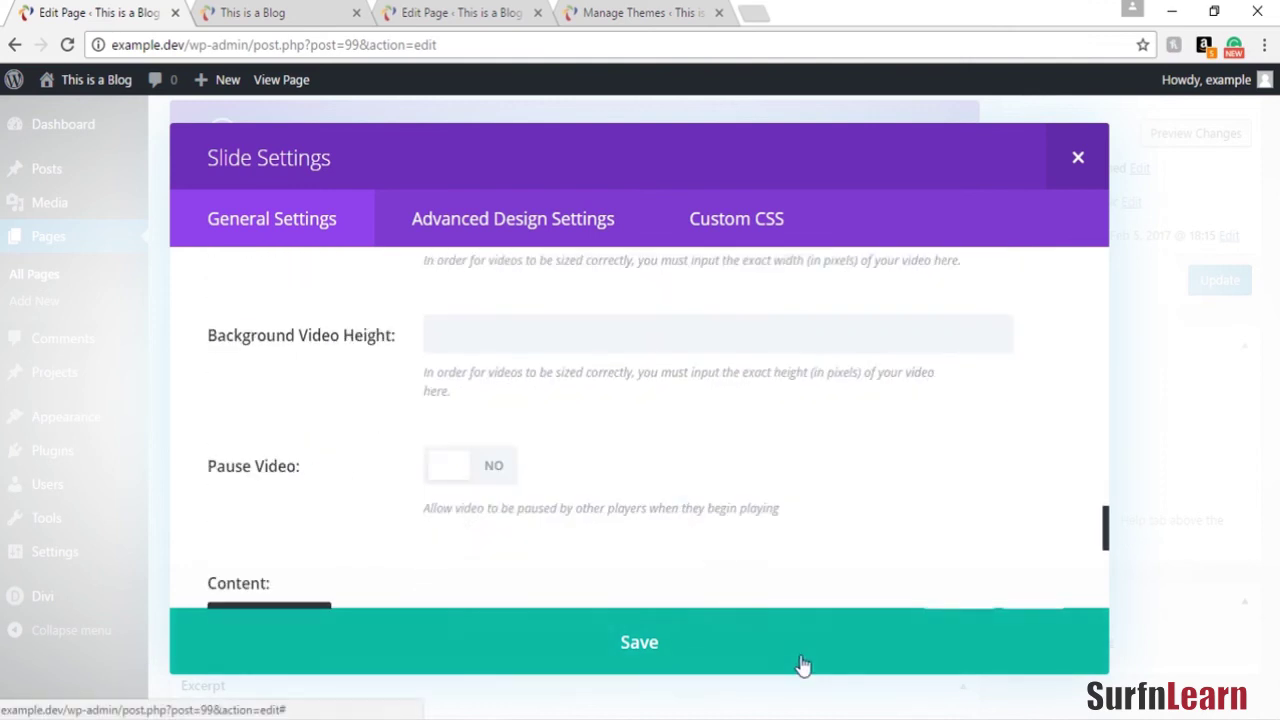
click(803, 662)
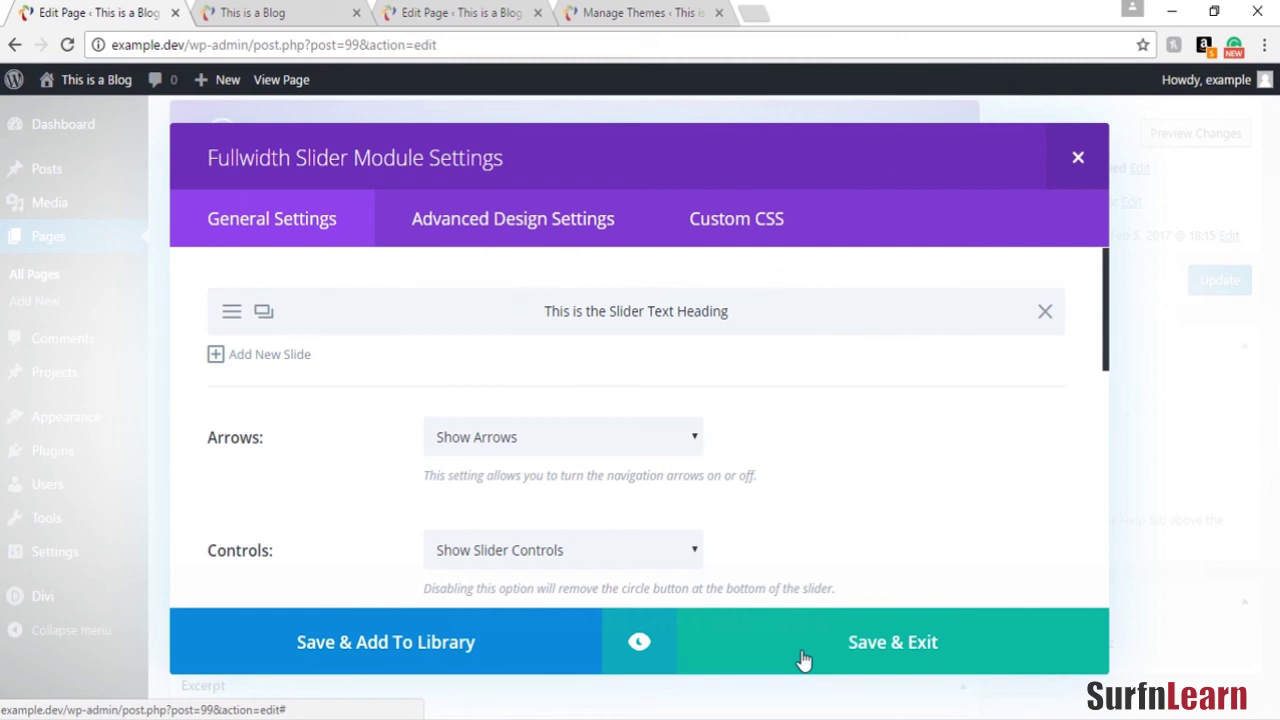
click(803, 662)
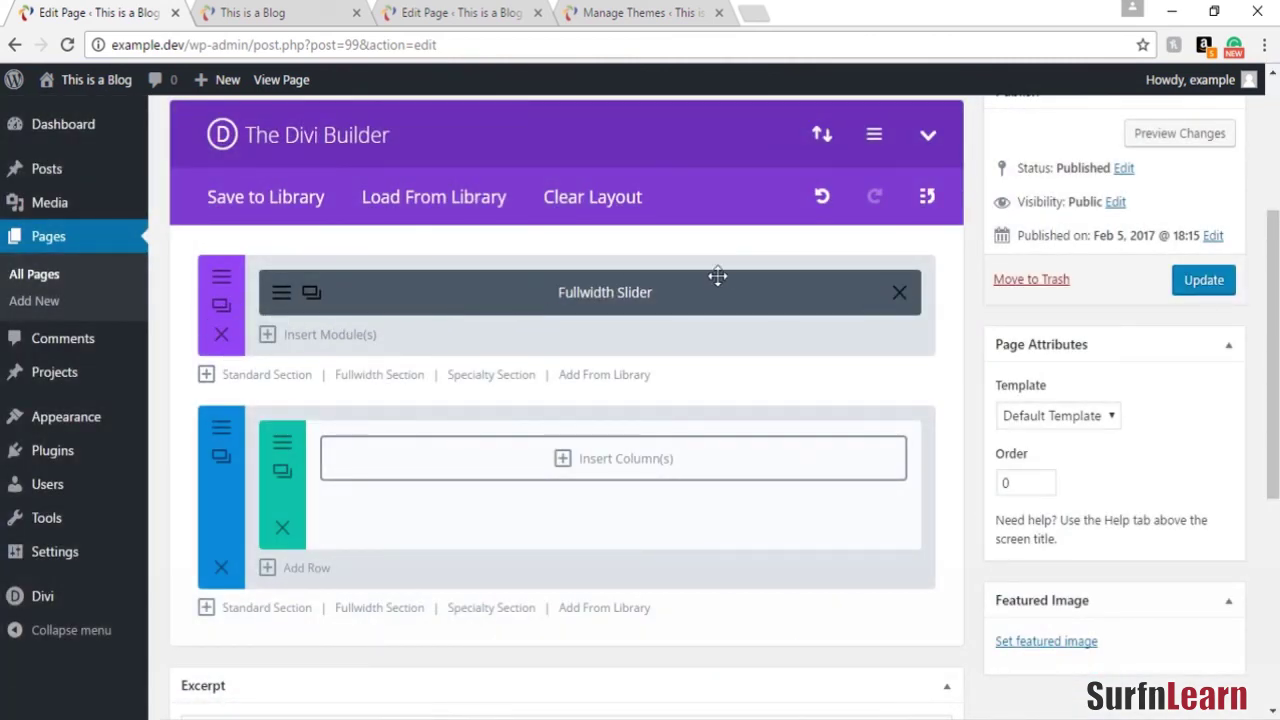
Delete the empty standard section below the slider and update the Homepage
click(220, 567)
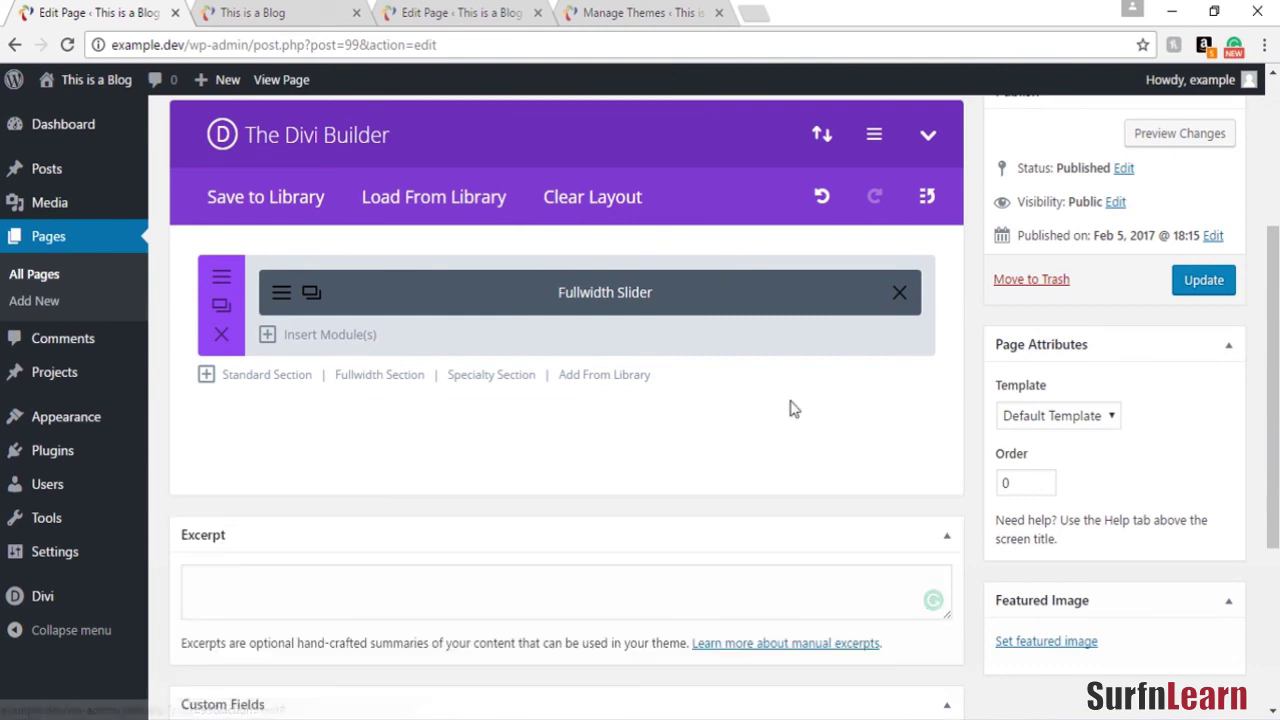
click(1205, 283)
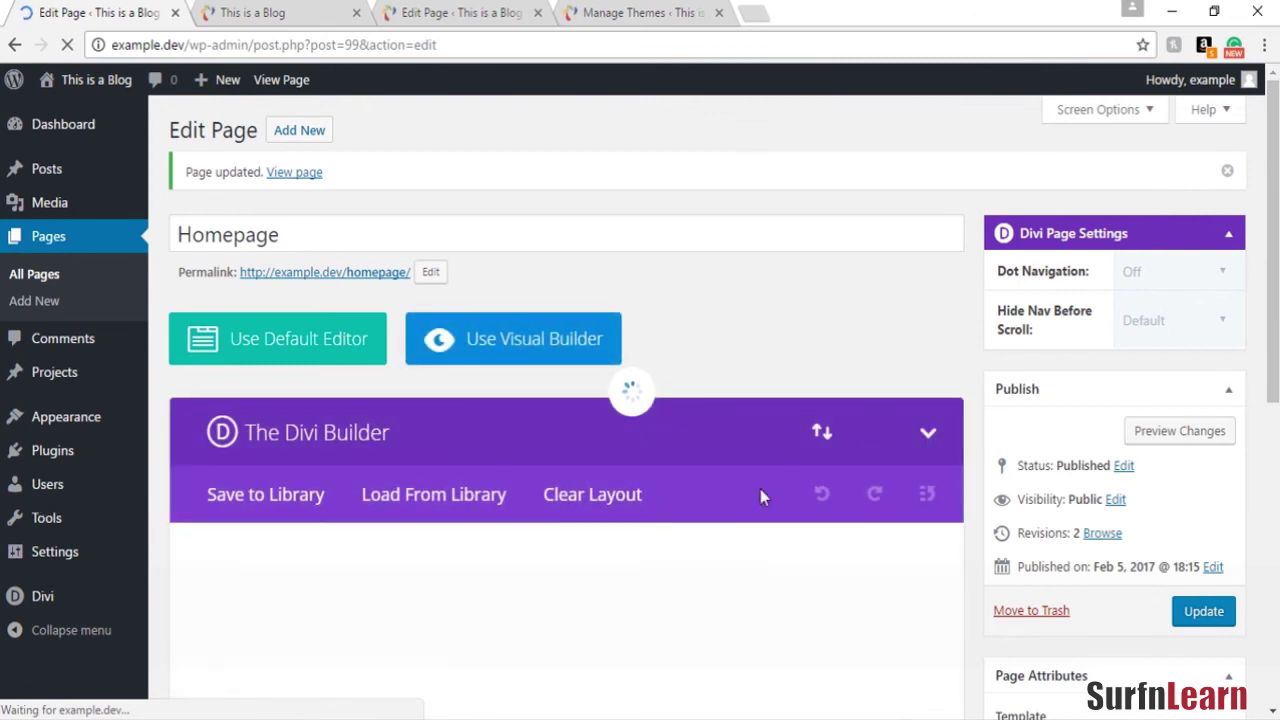
In the Divi Theme Customizer, set the front page to display the static page "Homepage" and publish the change
mouse_move(86, 598)
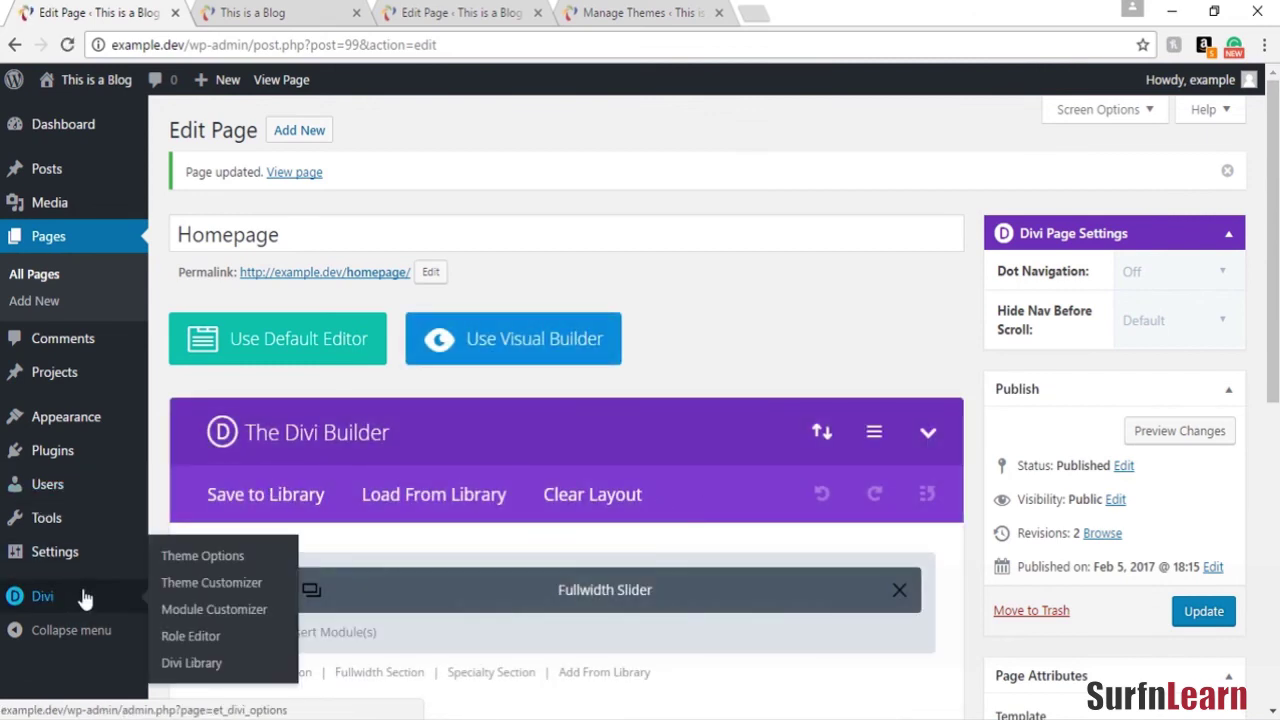
click(228, 592)
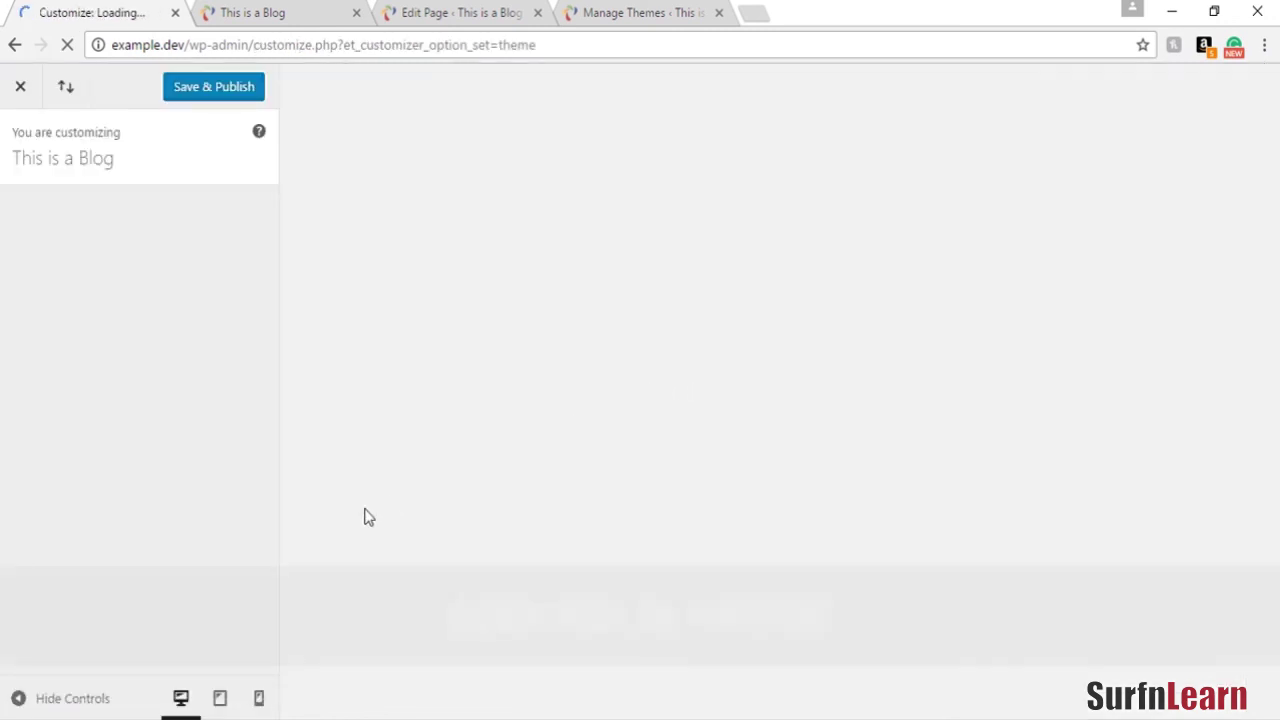
scroll(160, 531, down, 1)
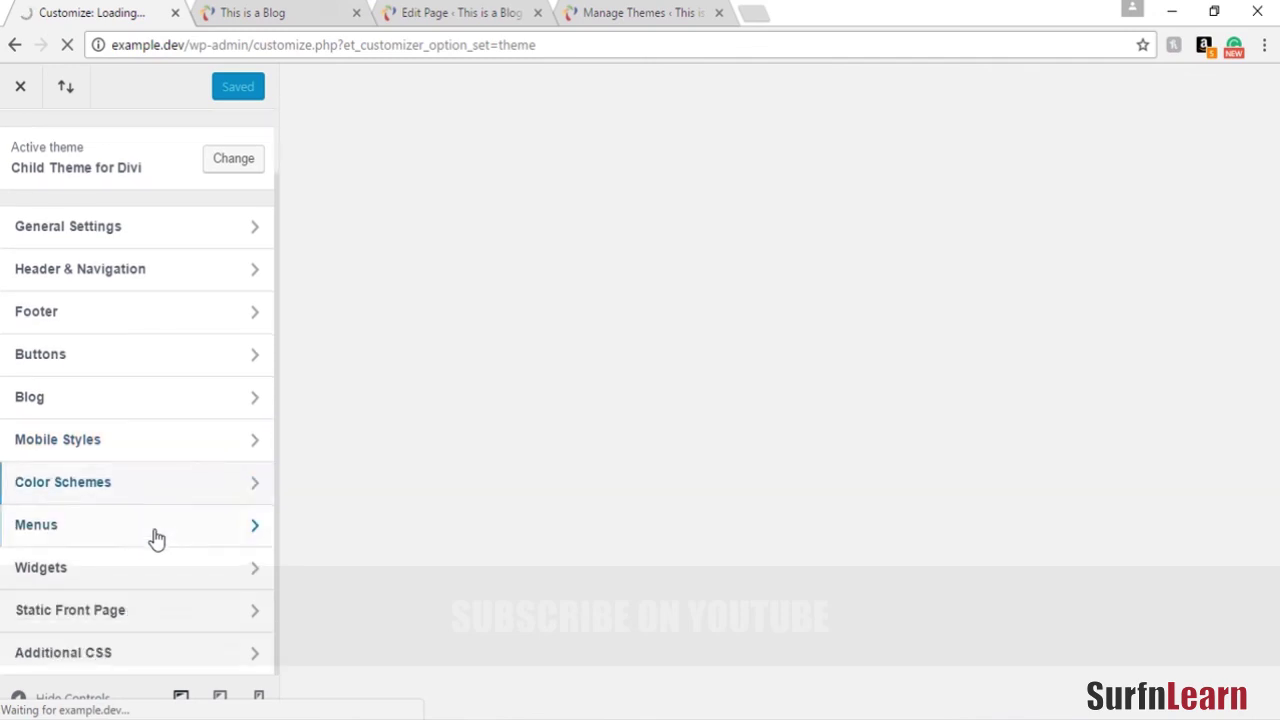
click(62, 614)
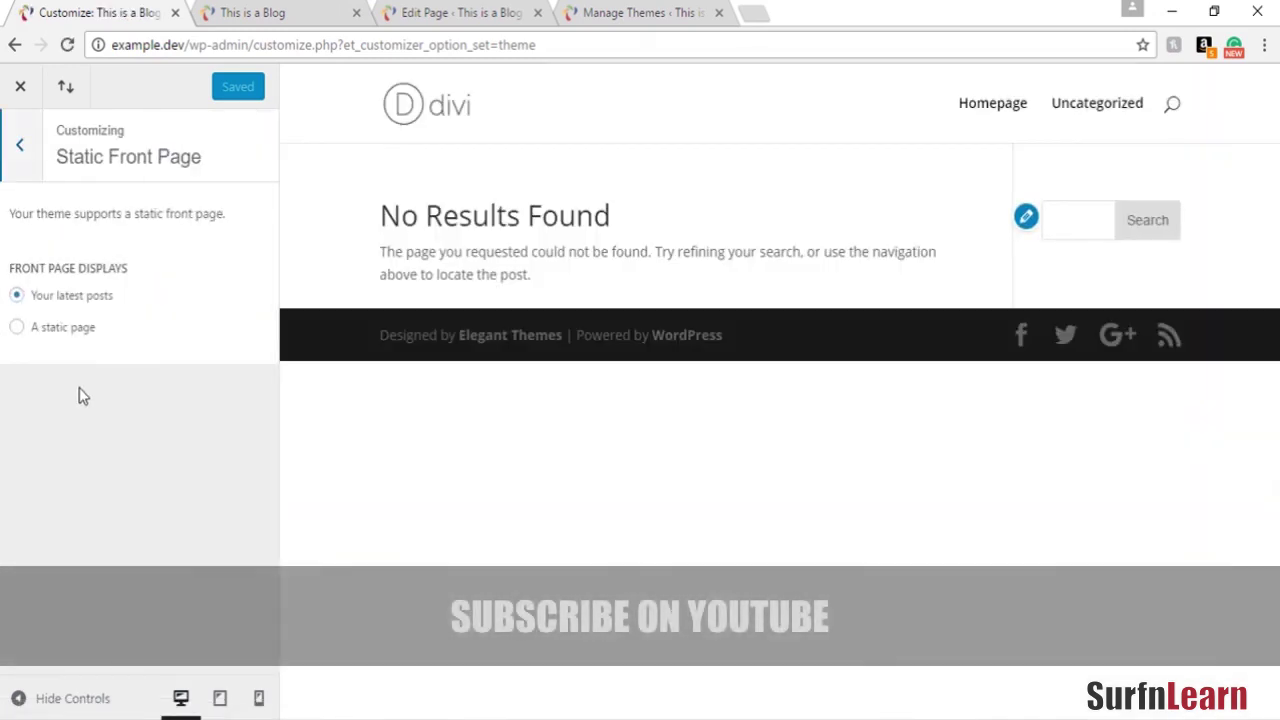
click(17, 329)
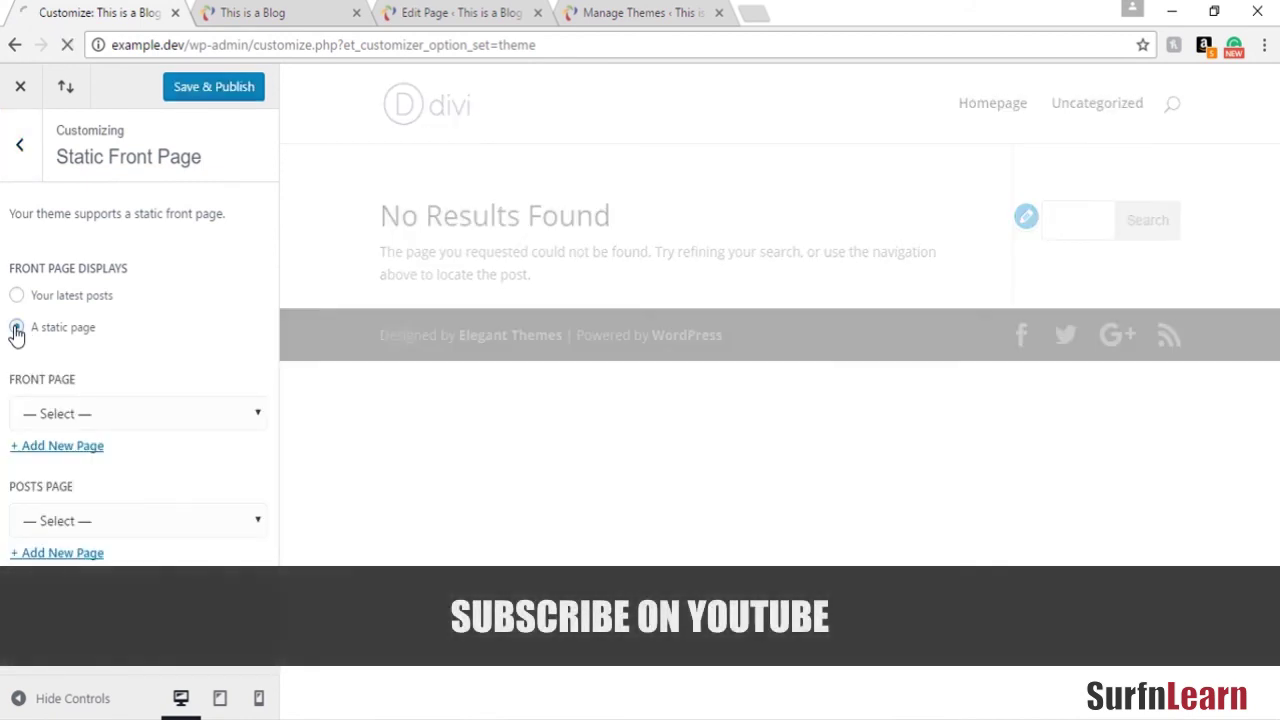
click(68, 414)
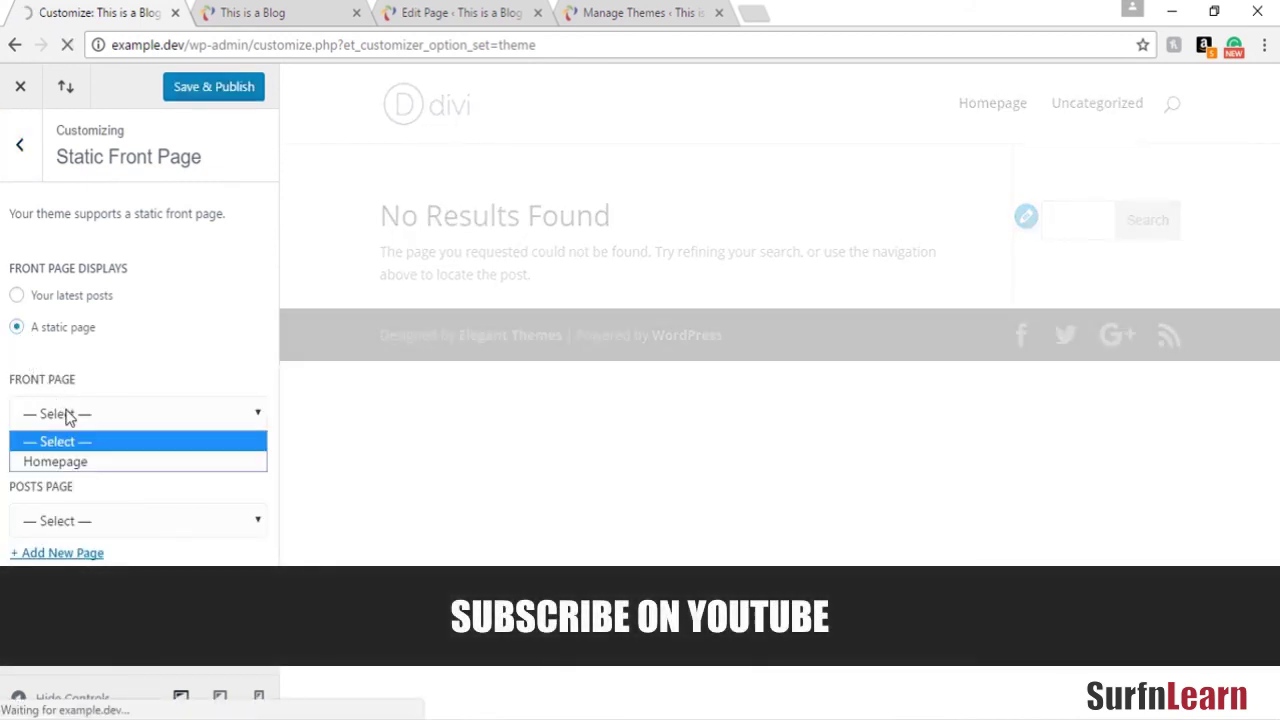
click(68, 462)
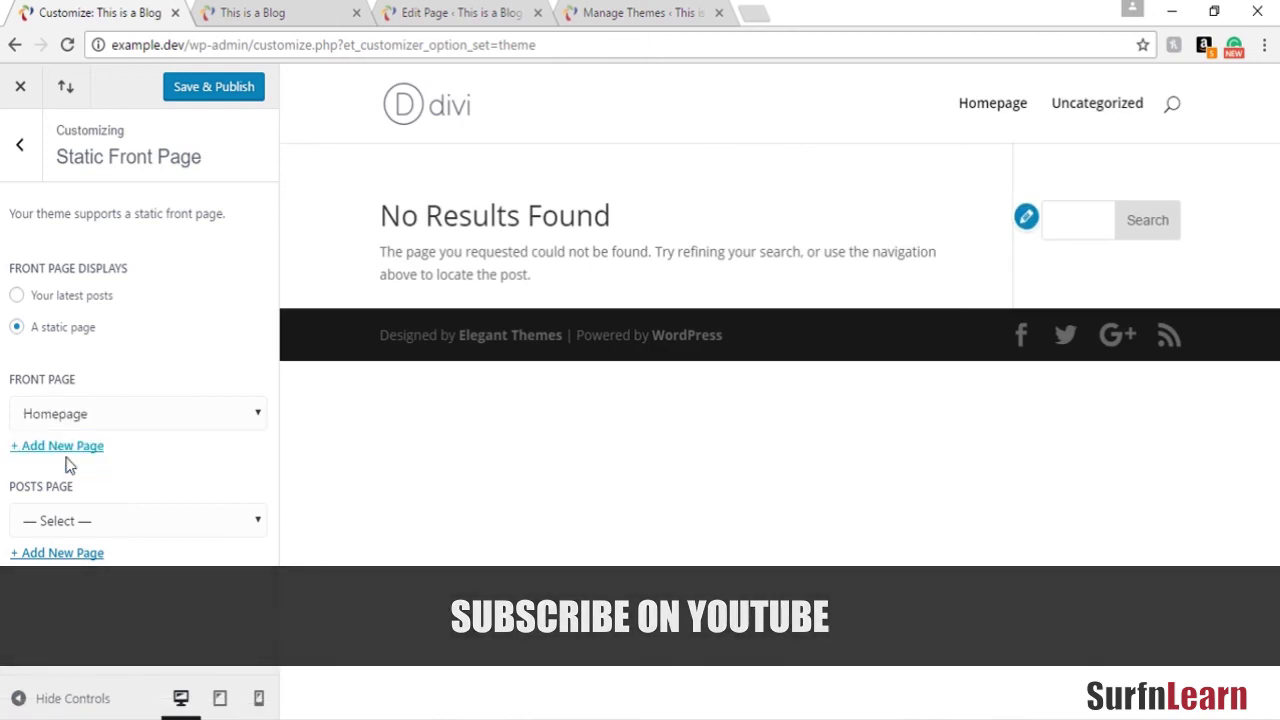
click(216, 88)
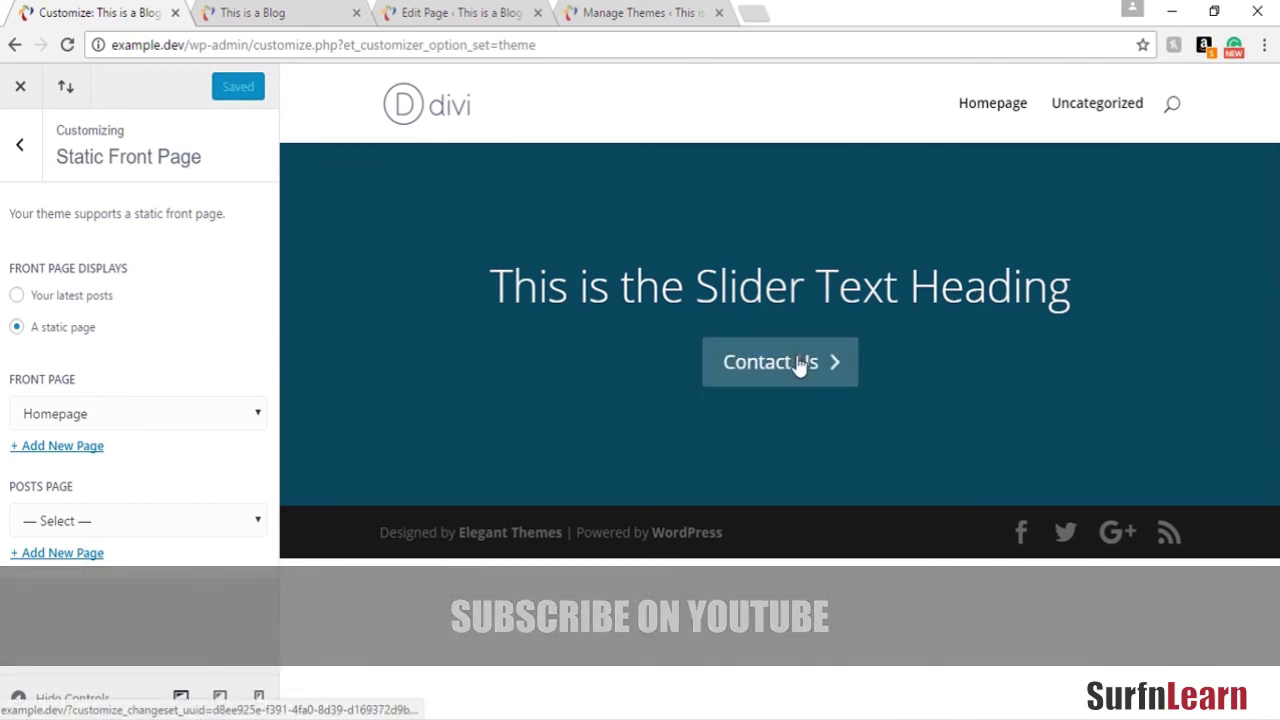
Load the site's front page at example.dev in the browser tab showing the "We Are a Creative Agency" page
click(290, 10)
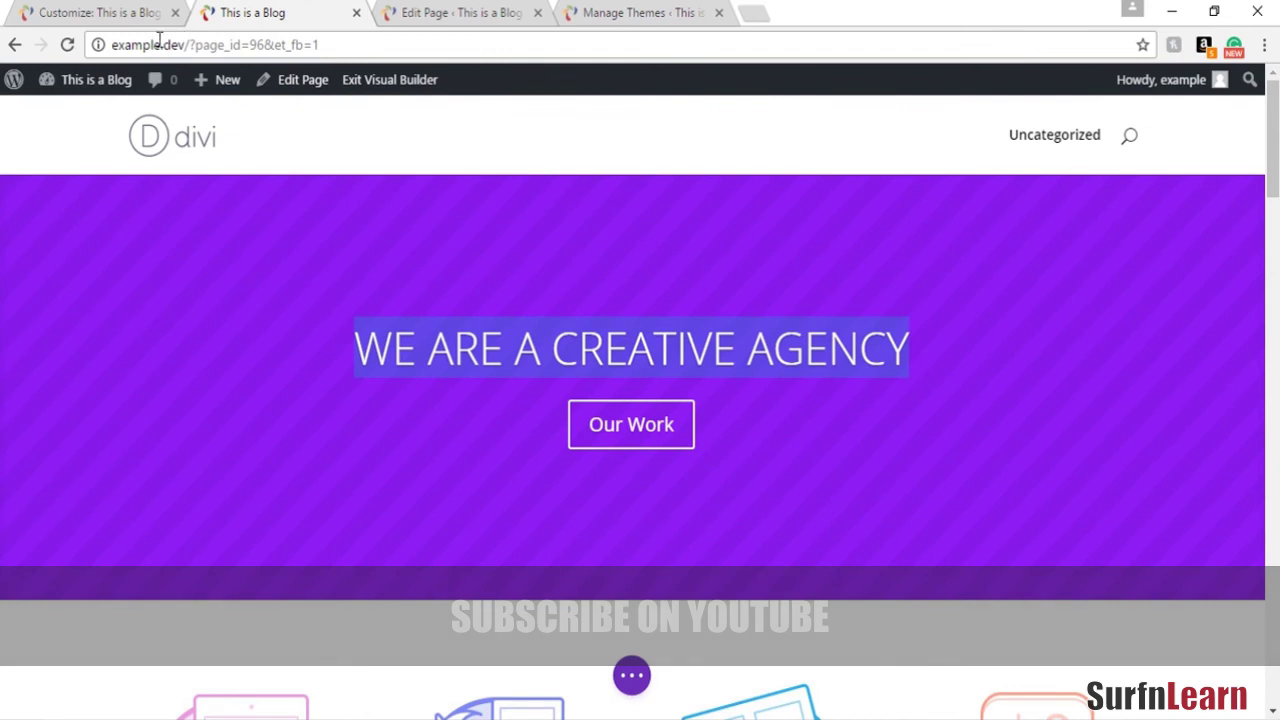
drag(190, 45, 471, 56)
key(BackSpace)
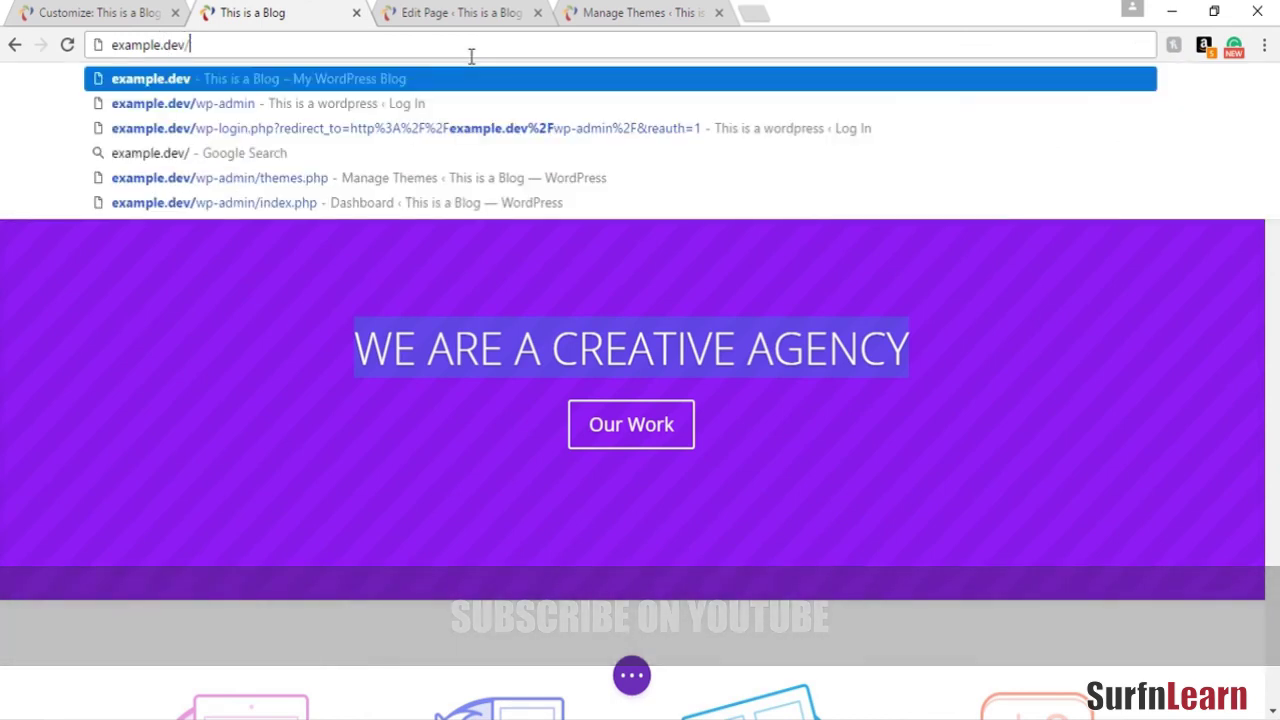
key(Return)
key(Return)
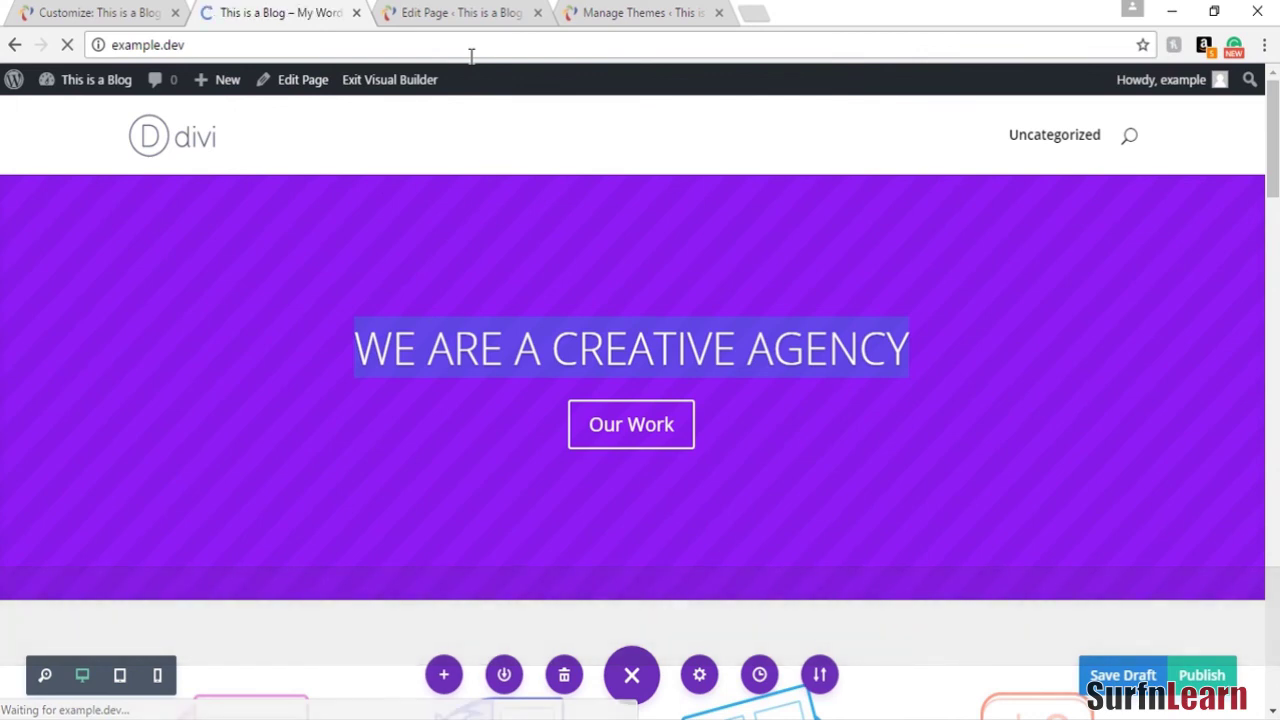